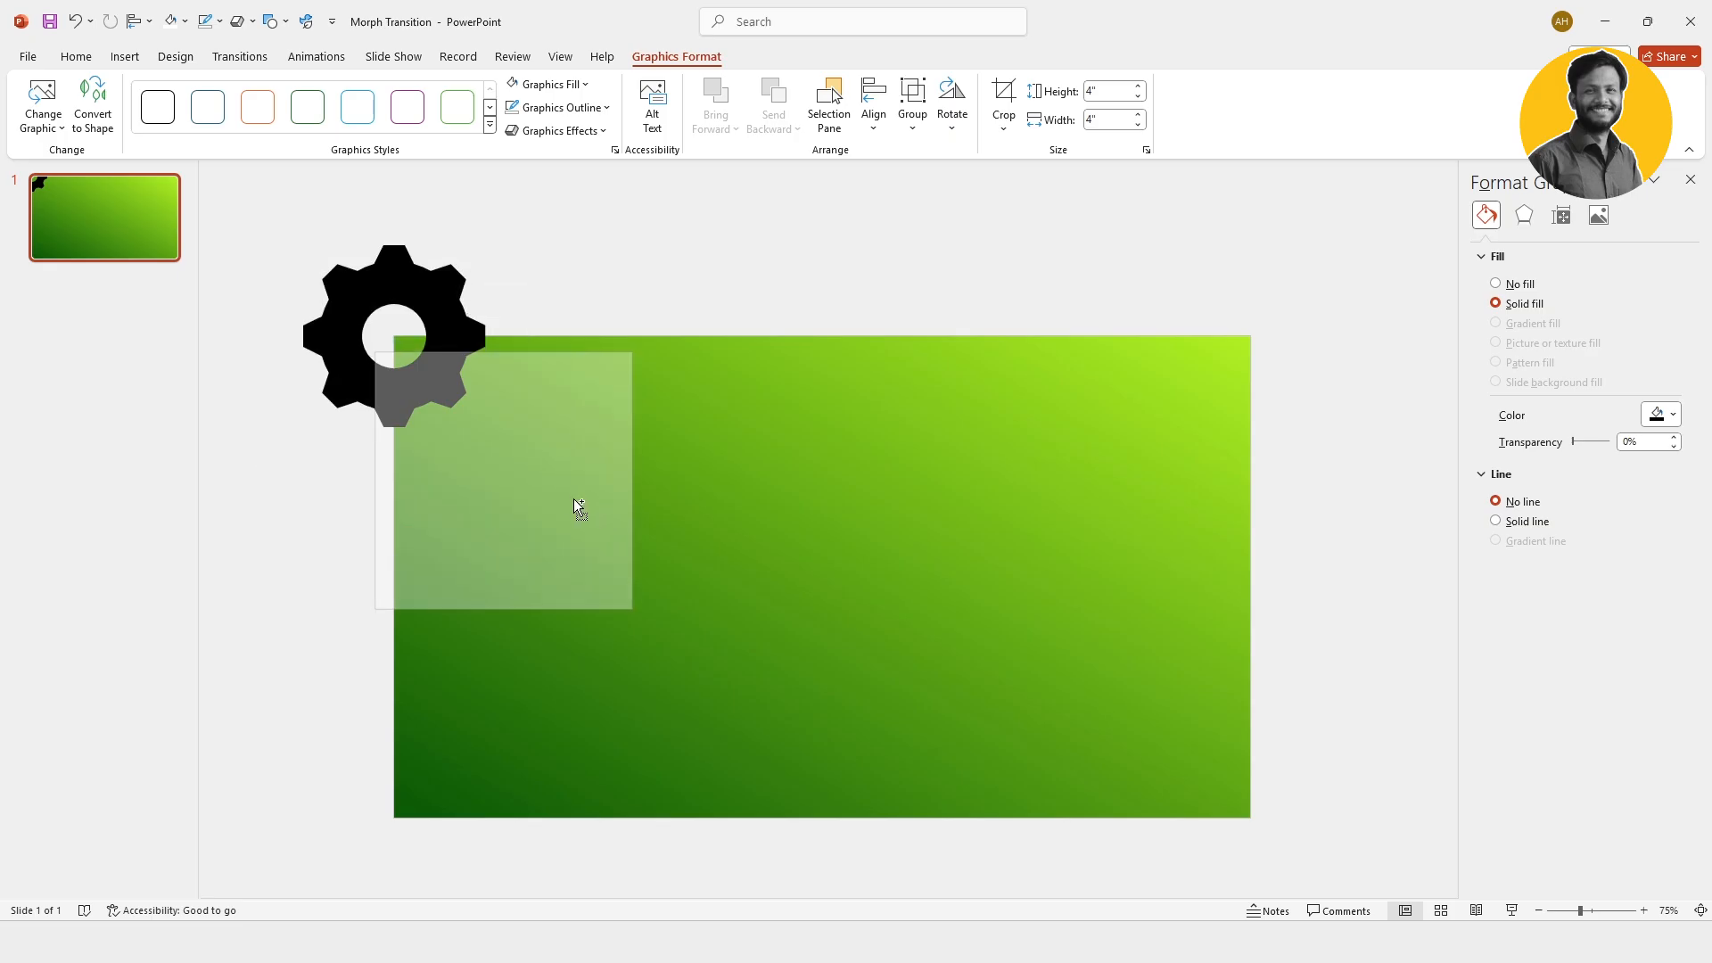
Step: Set the copied gear's height to 2.85" and place it against the large gear's lower-right teeth
left_click(1103, 91)
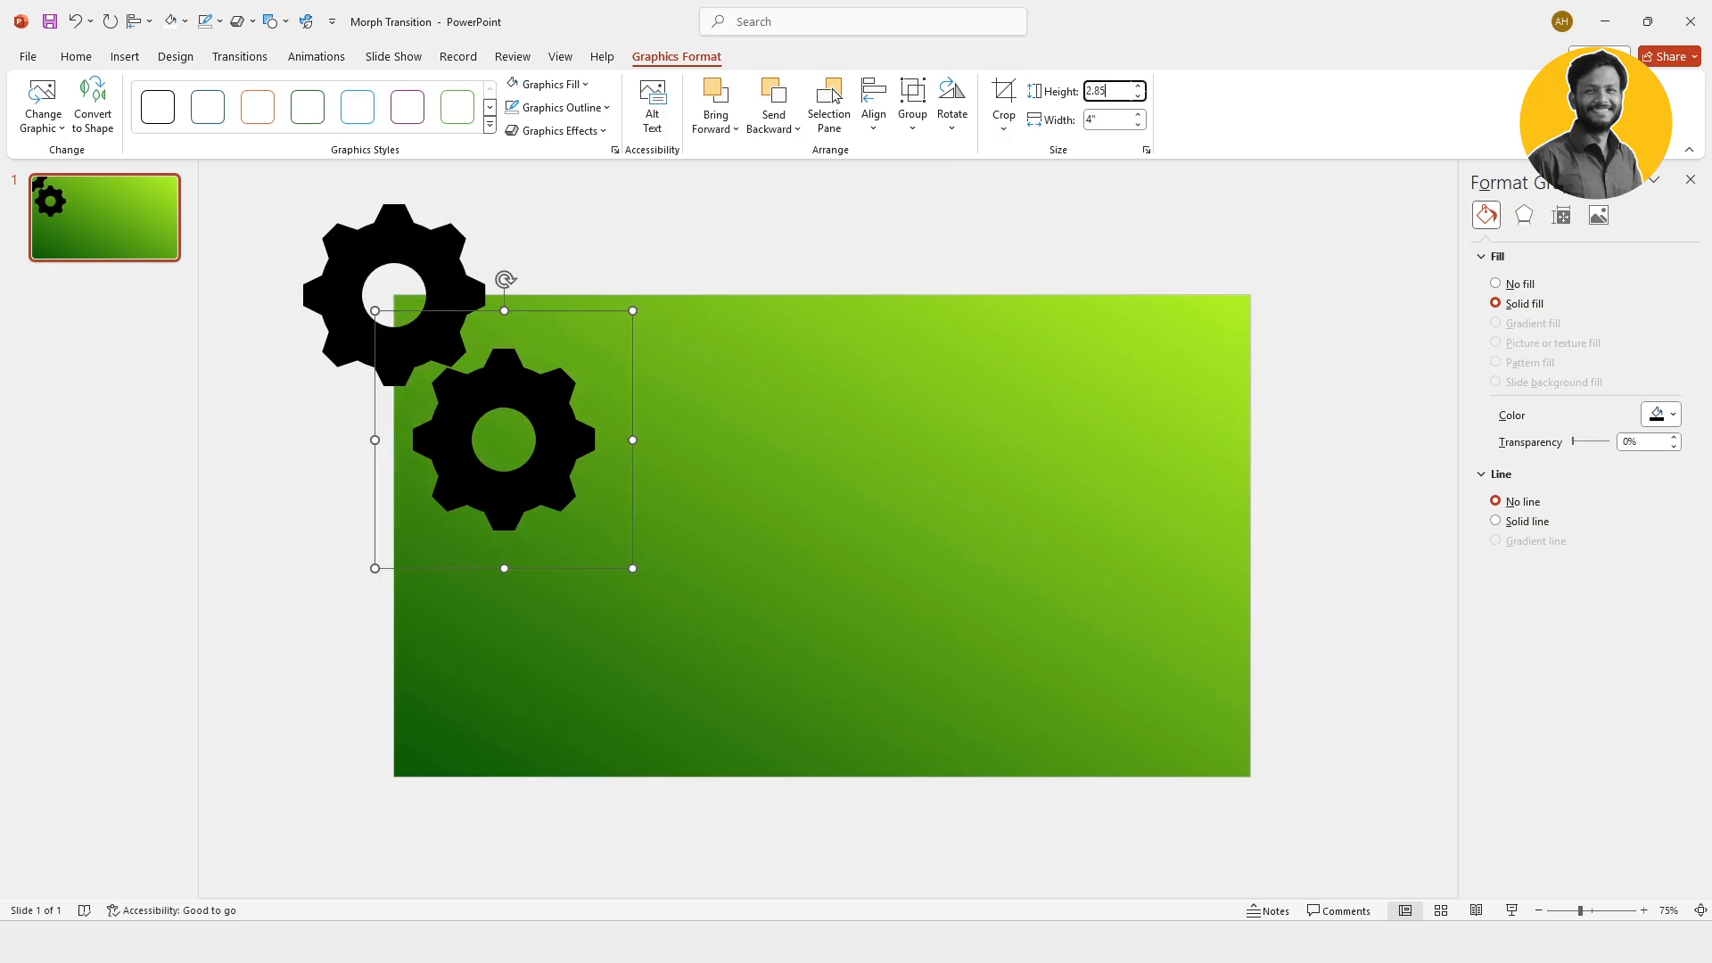
key("Return")
left_click_drag(497, 377, 521, 403)
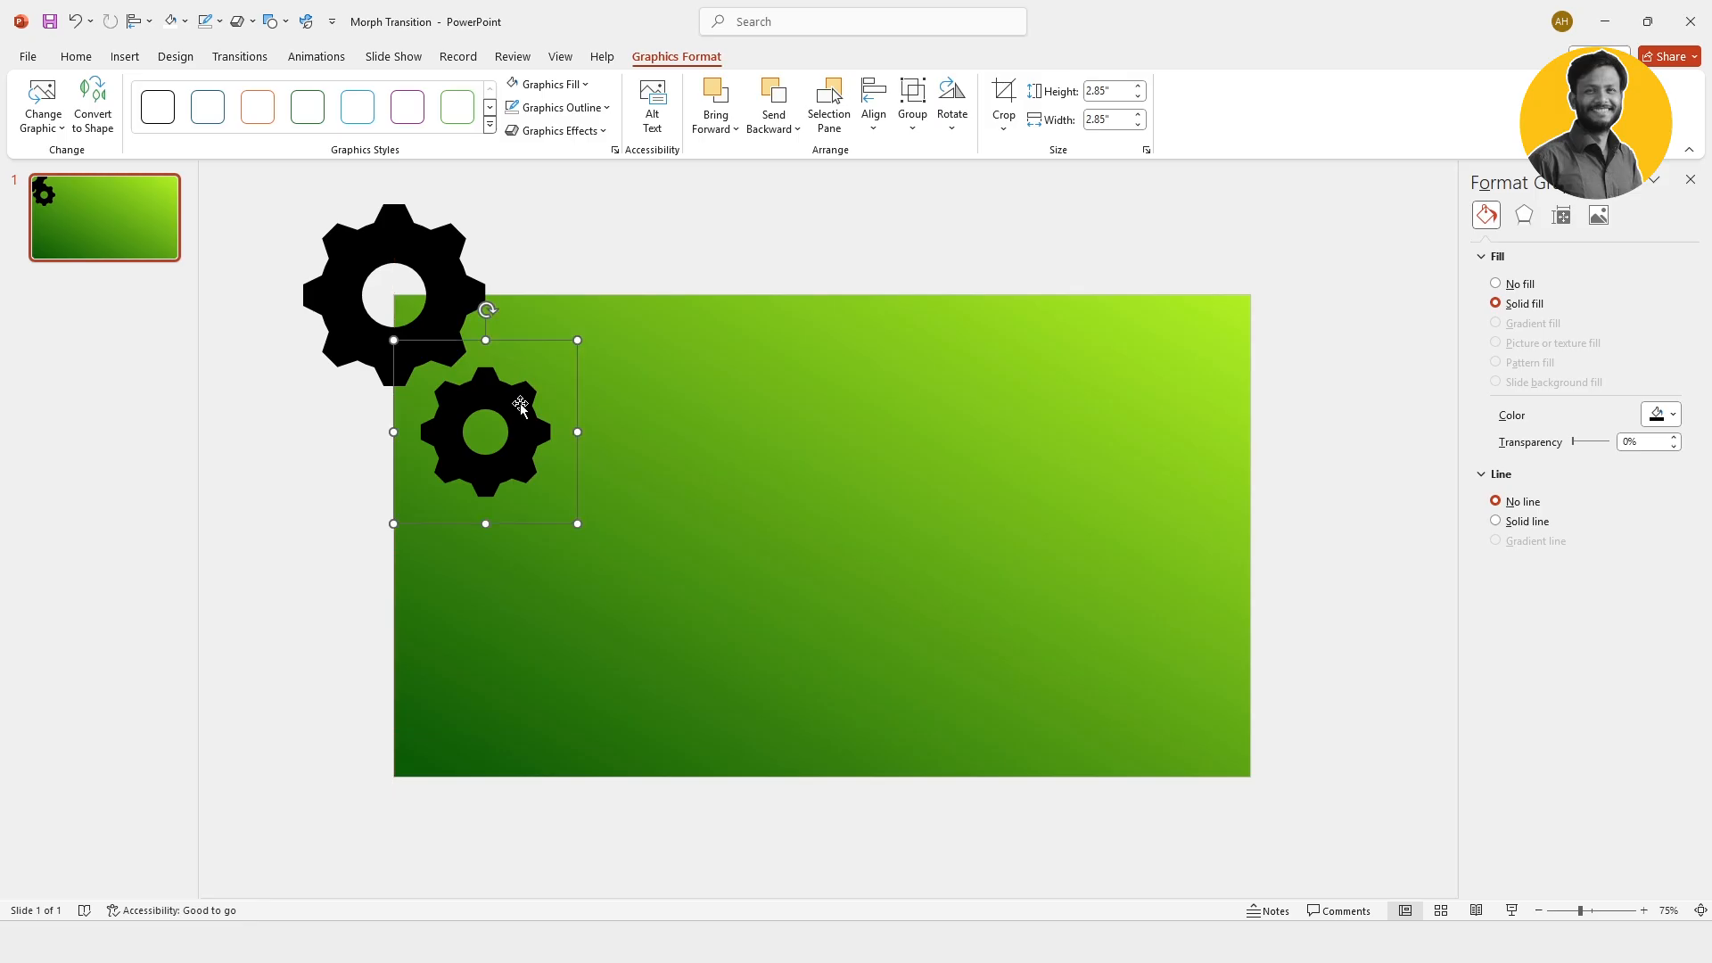
Step: Give both gears a white fill and no outline
left_click(477, 292, "shift")
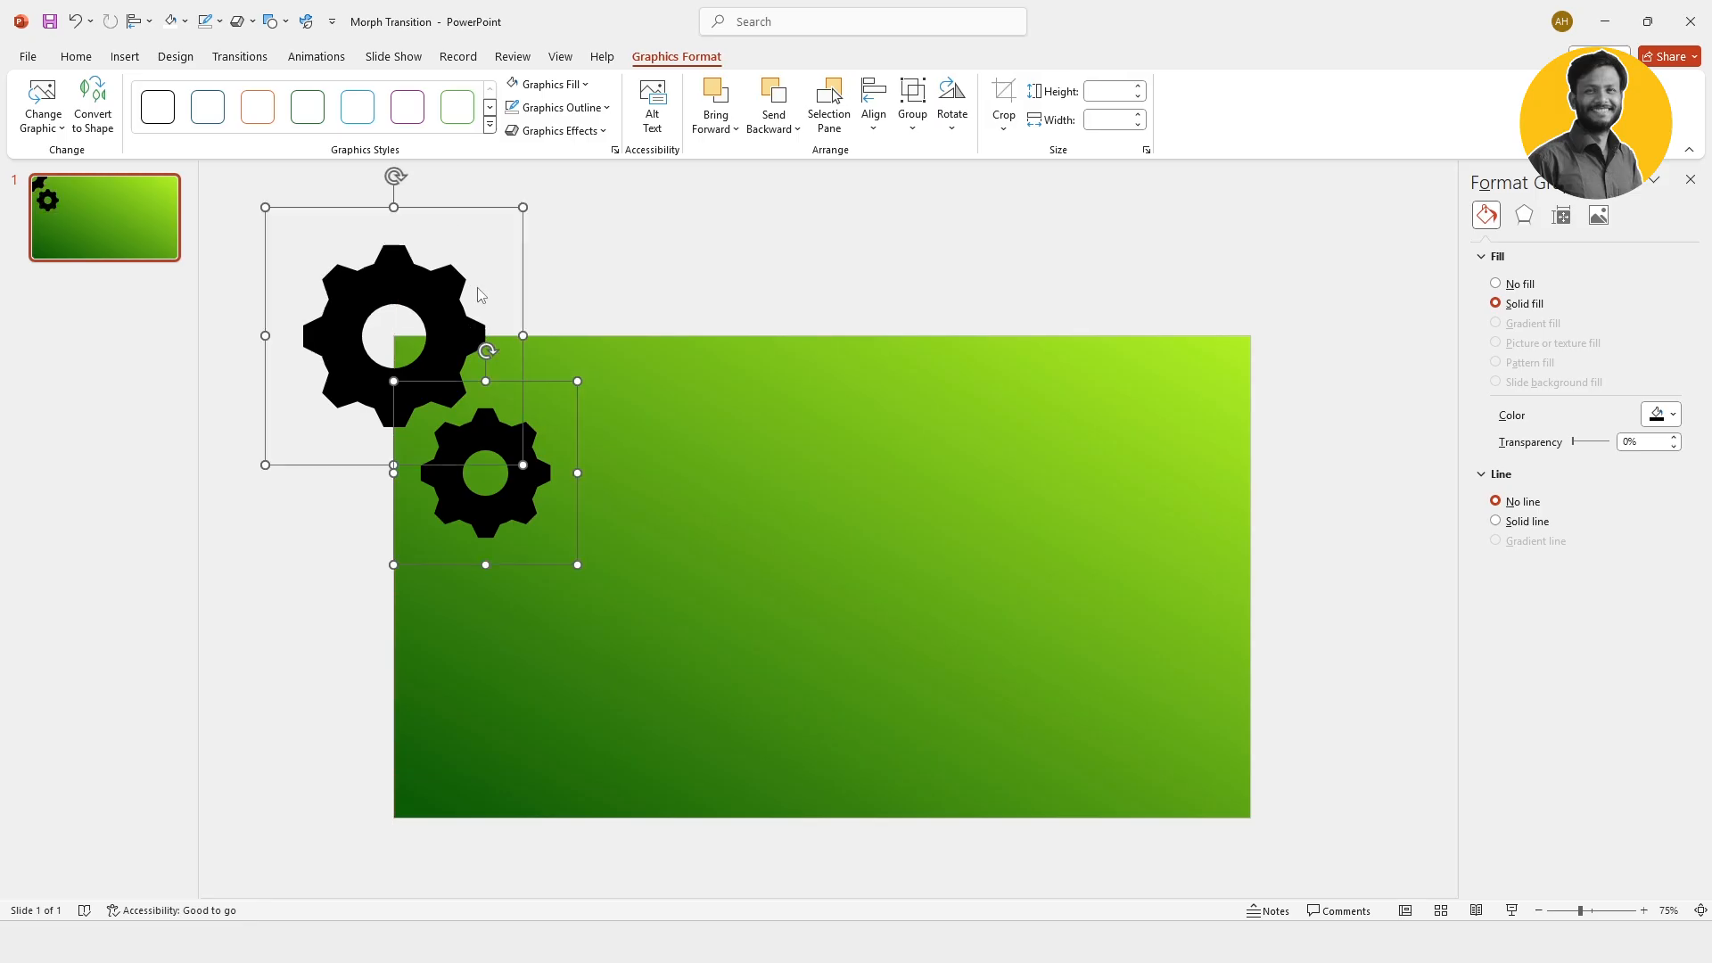
left_click(574, 84)
left_click(526, 130)
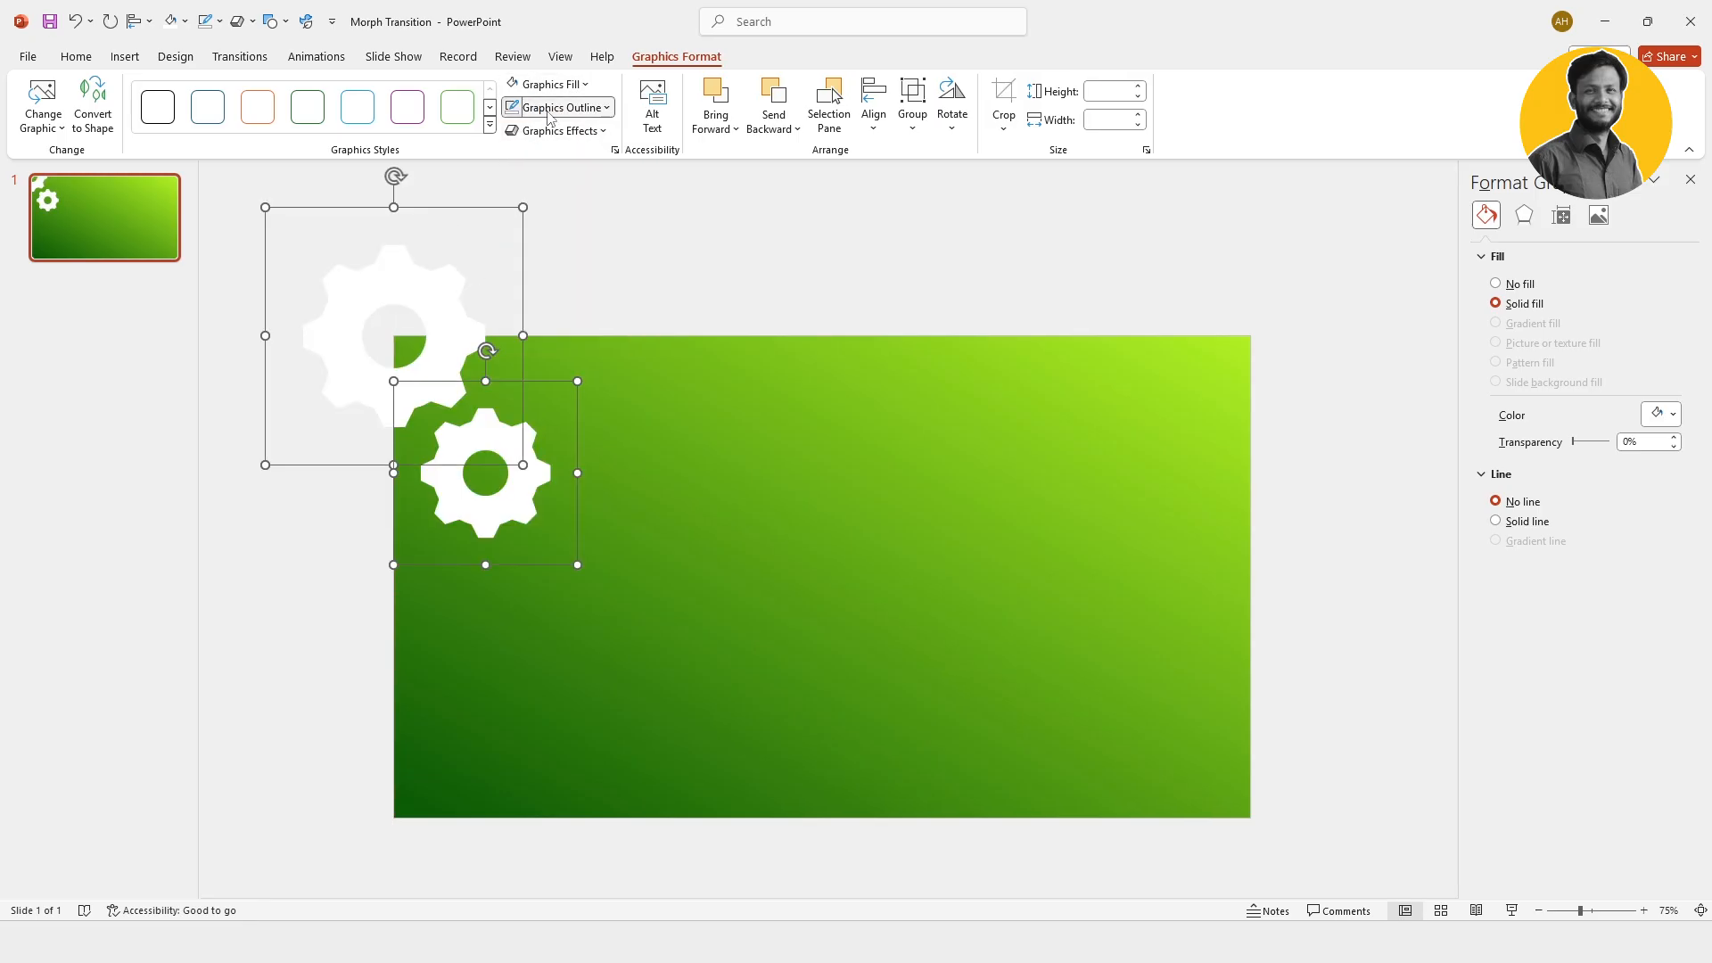
left_click(548, 113)
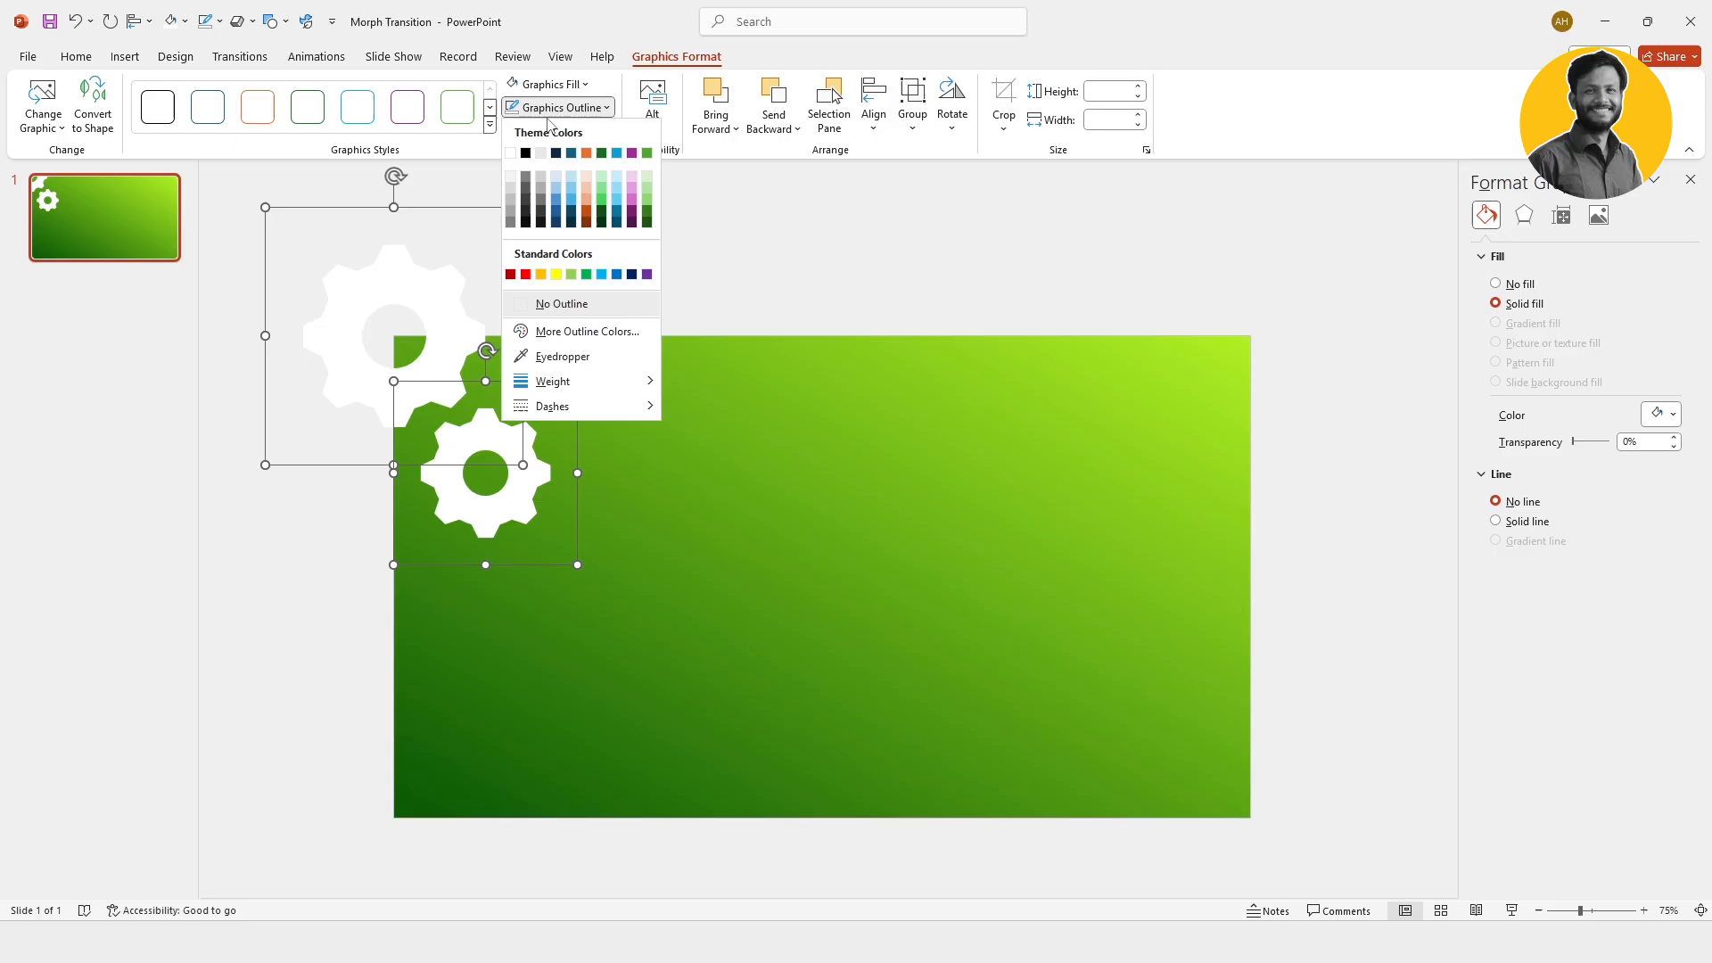
left_click(561, 305)
left_click(611, 357)
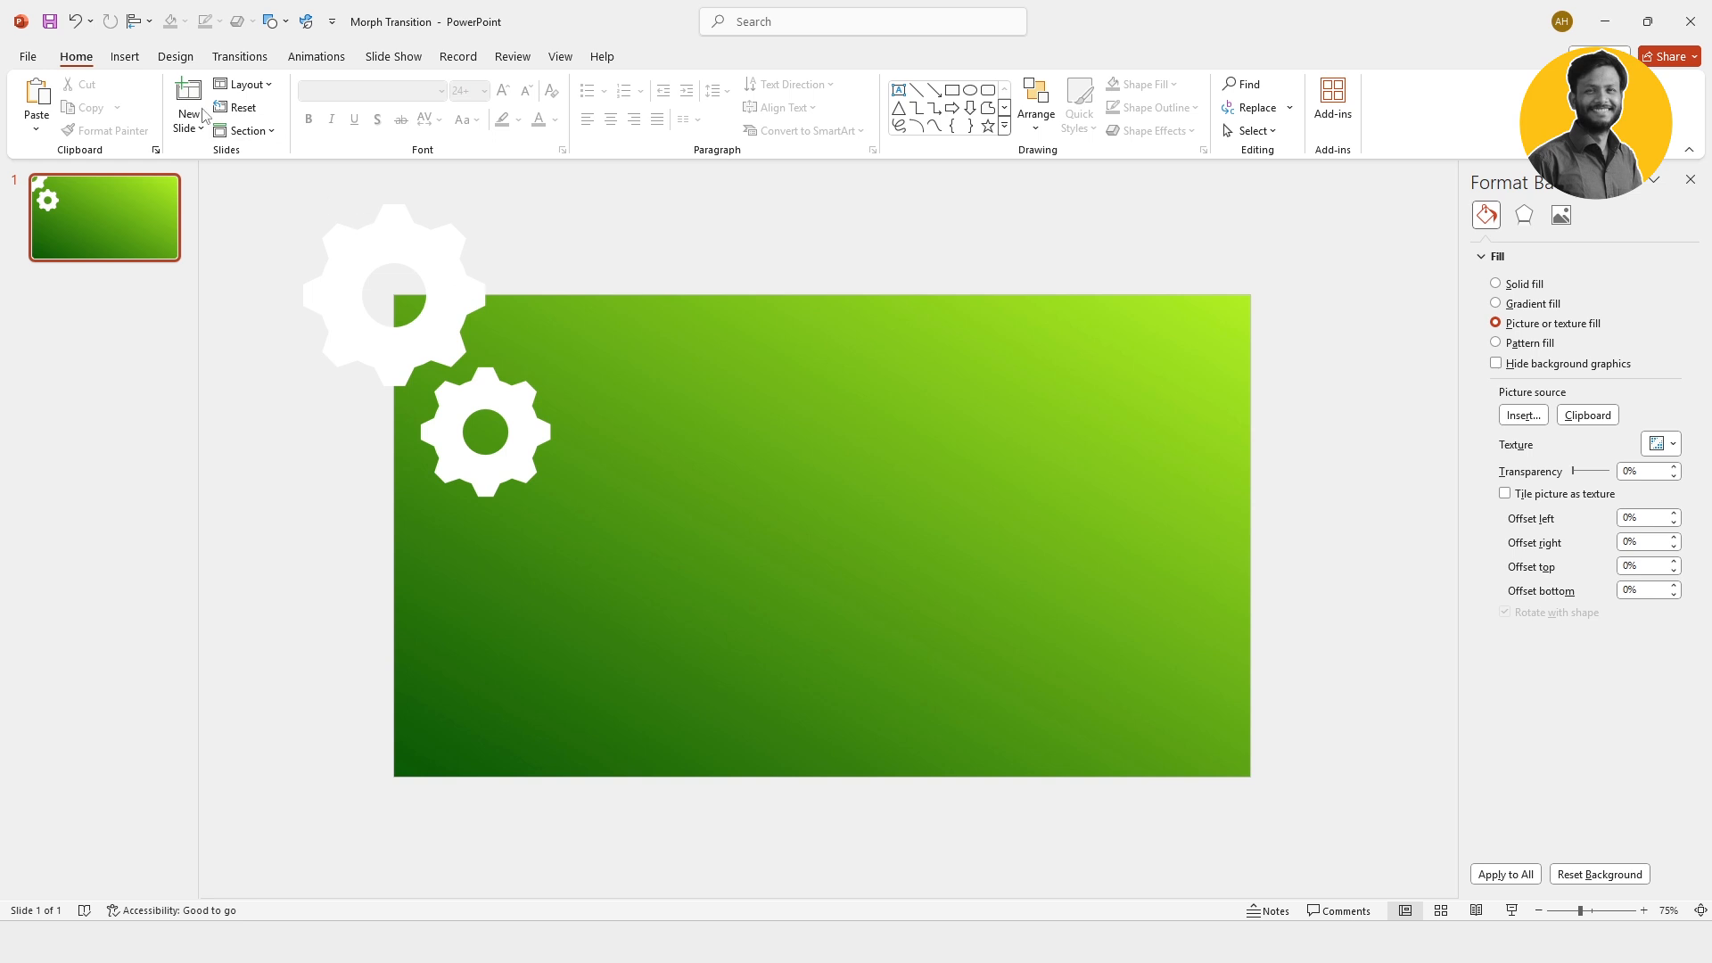
Step: Draw a vertical line about 7.13" long from the small gear's left side past the slide's lower edge, and place a copy under the gear's right side
left_click(124, 58)
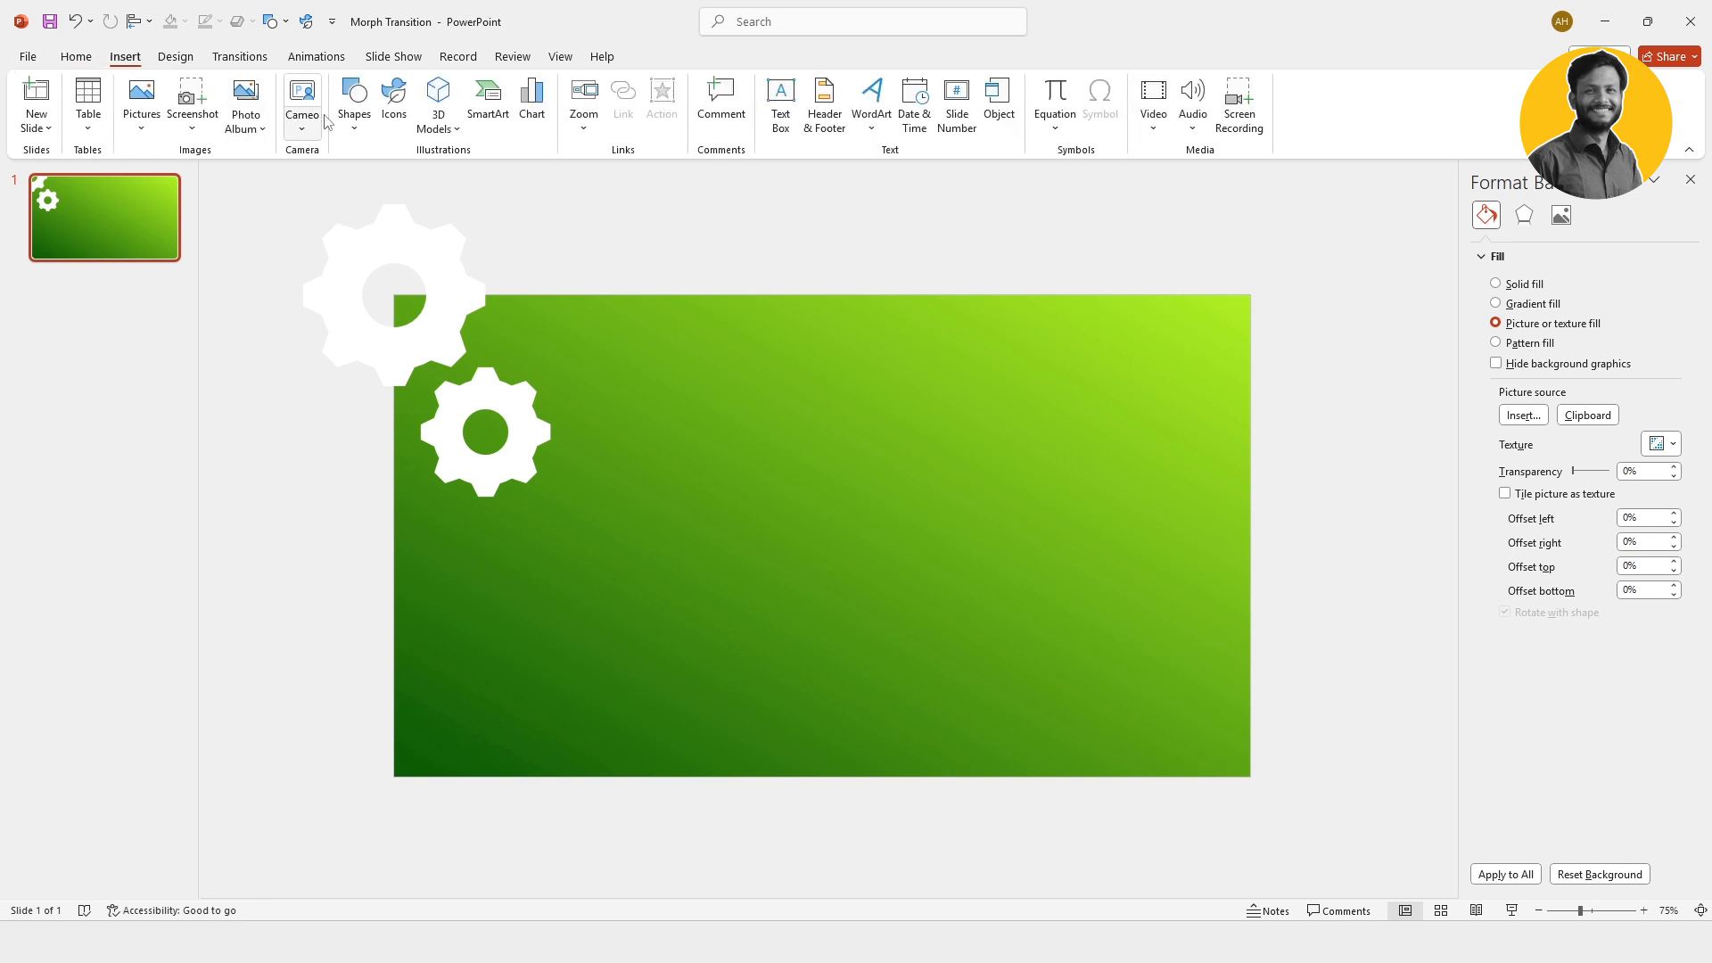
left_click(354, 119)
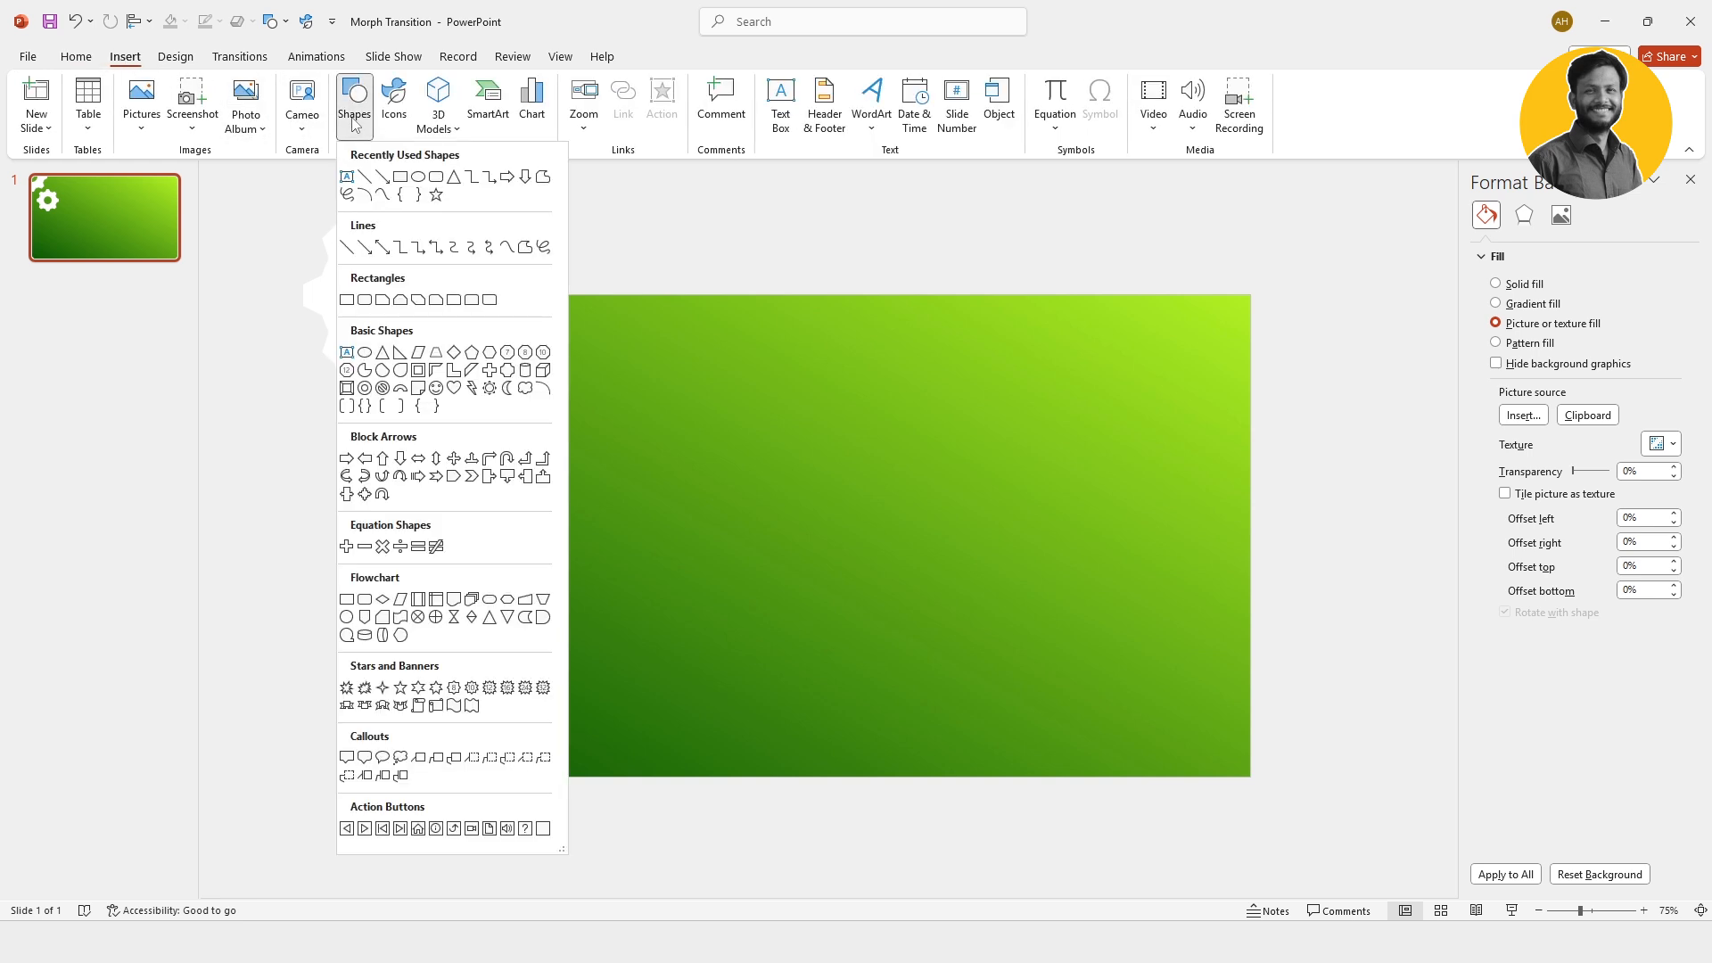
left_click(365, 177)
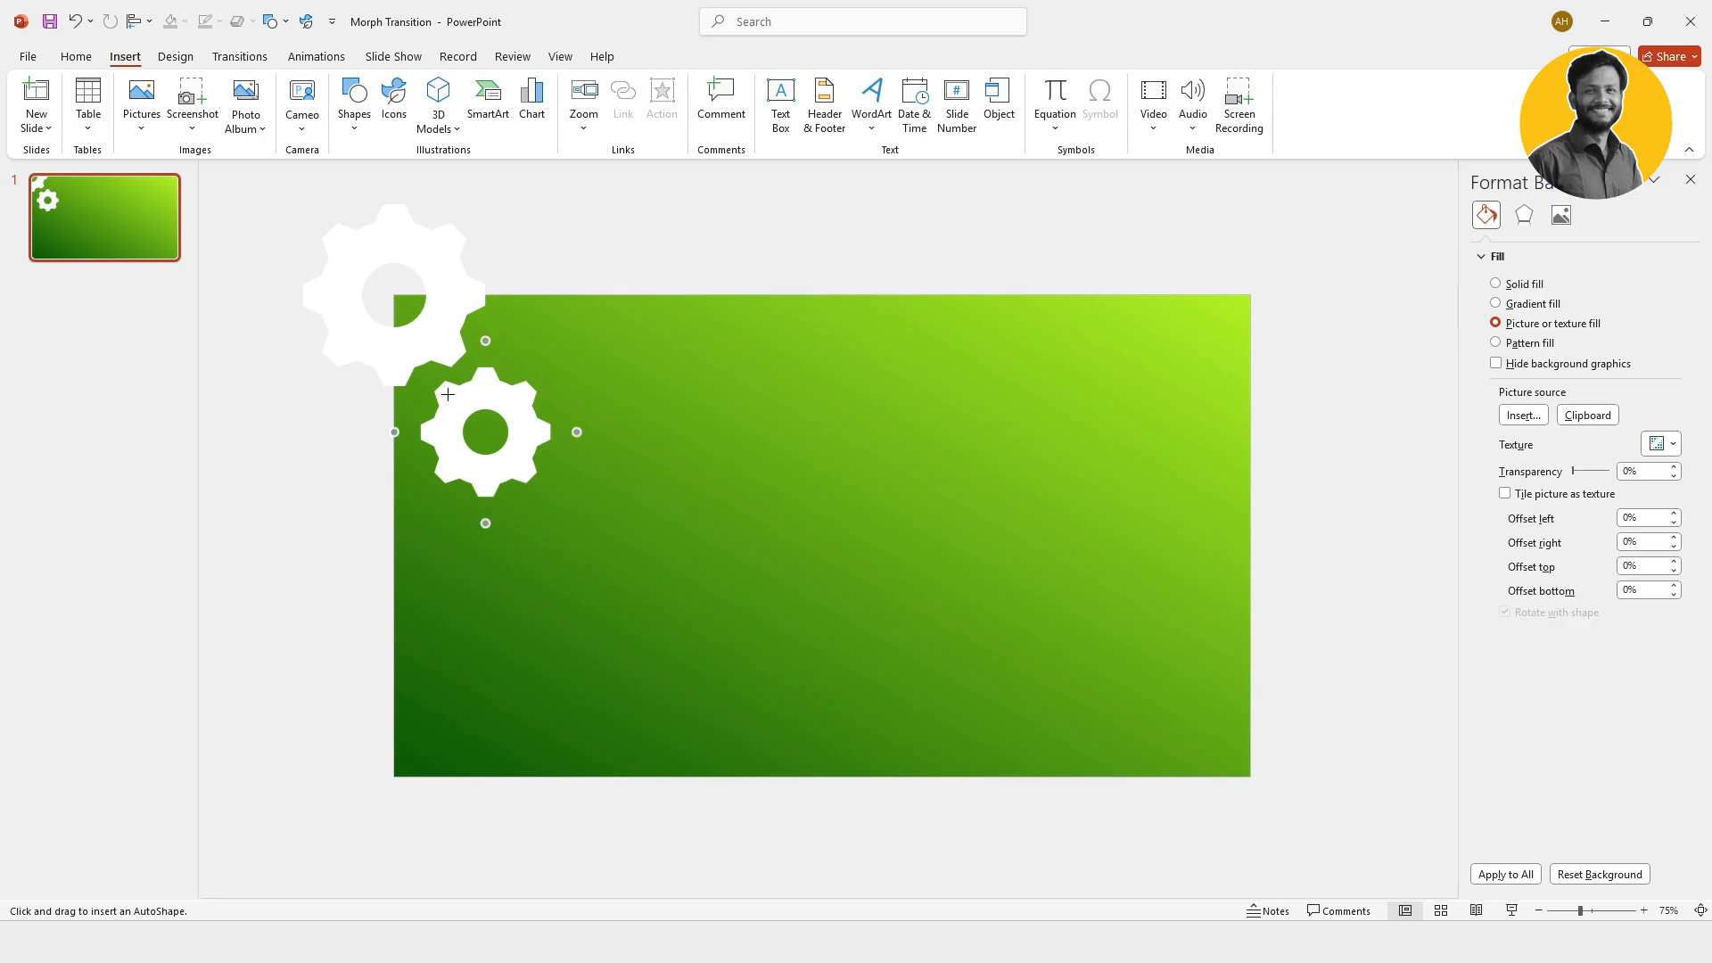
left_click_drag(446, 393, 447, 850)
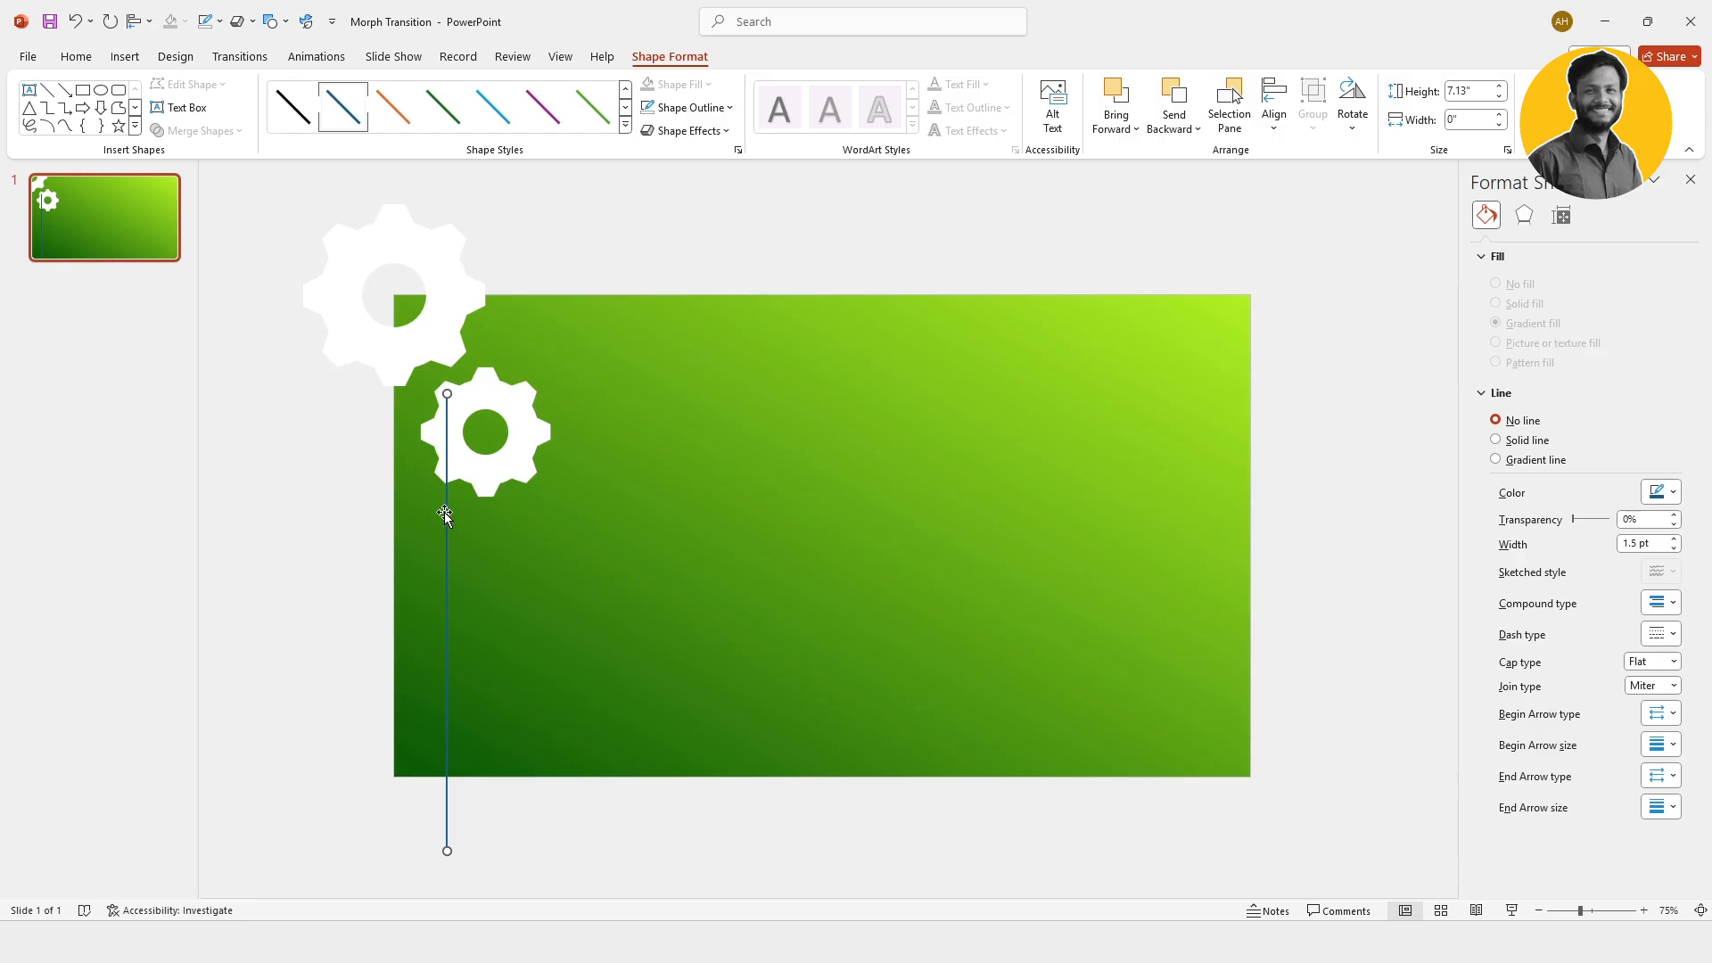
left_click_drag(447, 512, 512, 588)
Step: Format both vertical lines as white dashed lines with a 2¼ pt weight
left_click(447, 577, "shift")
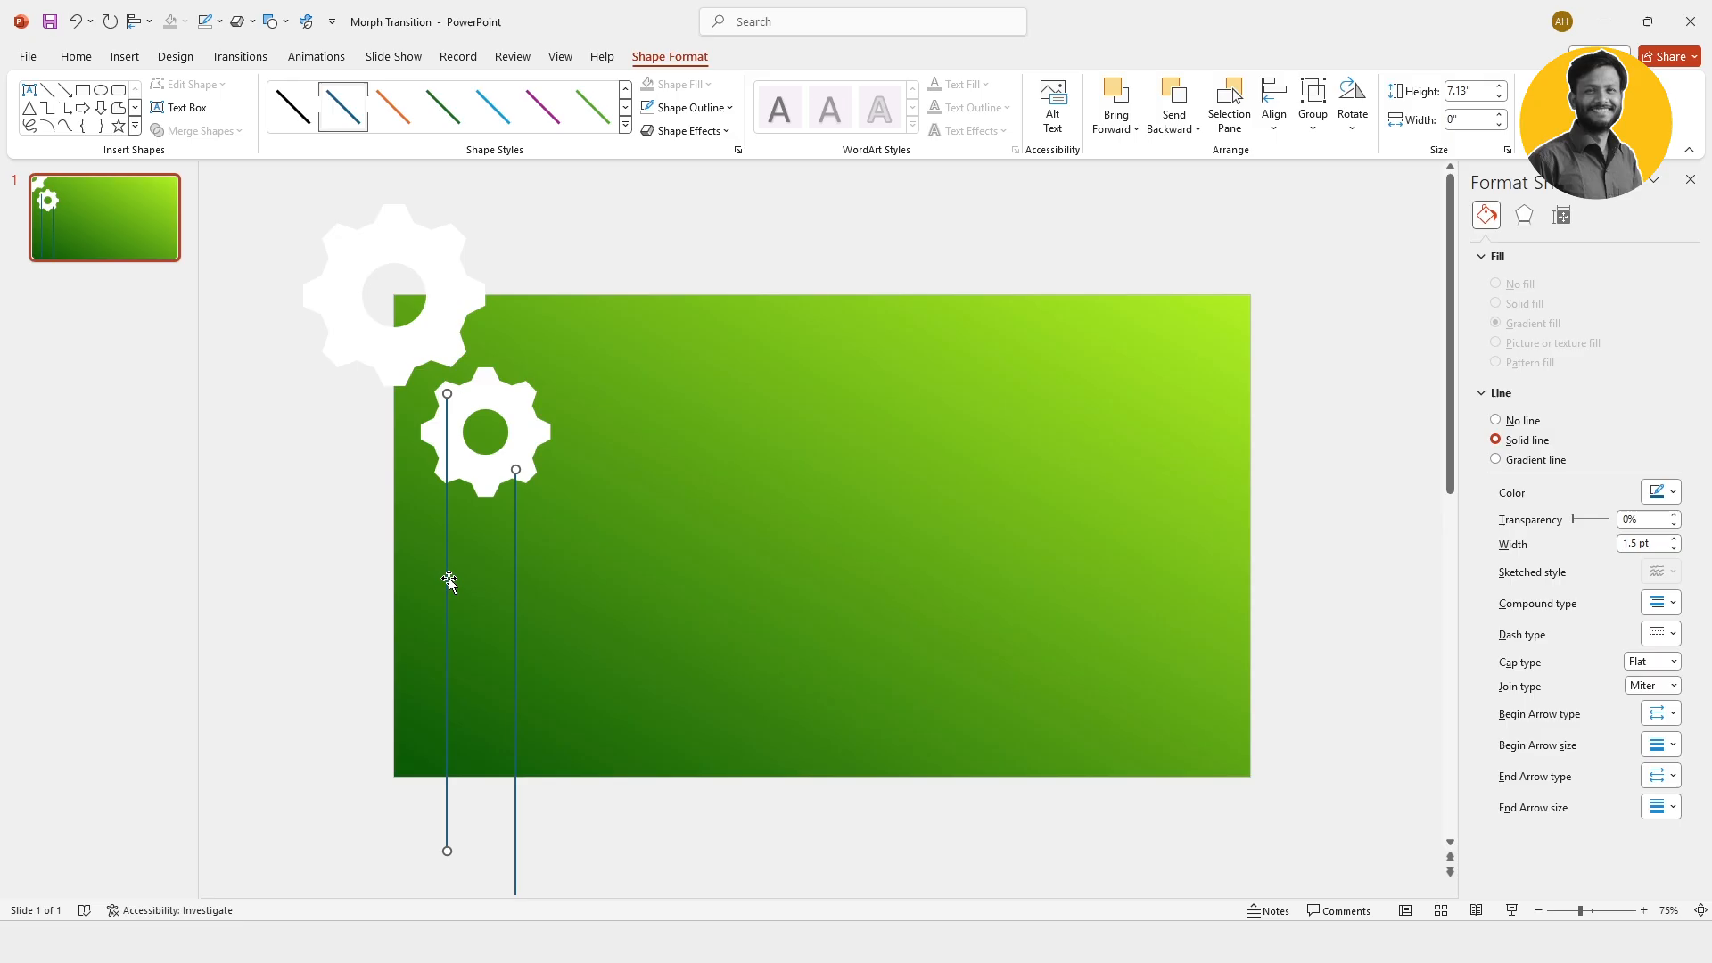
left_click(687, 107)
mouse_move(698, 388)
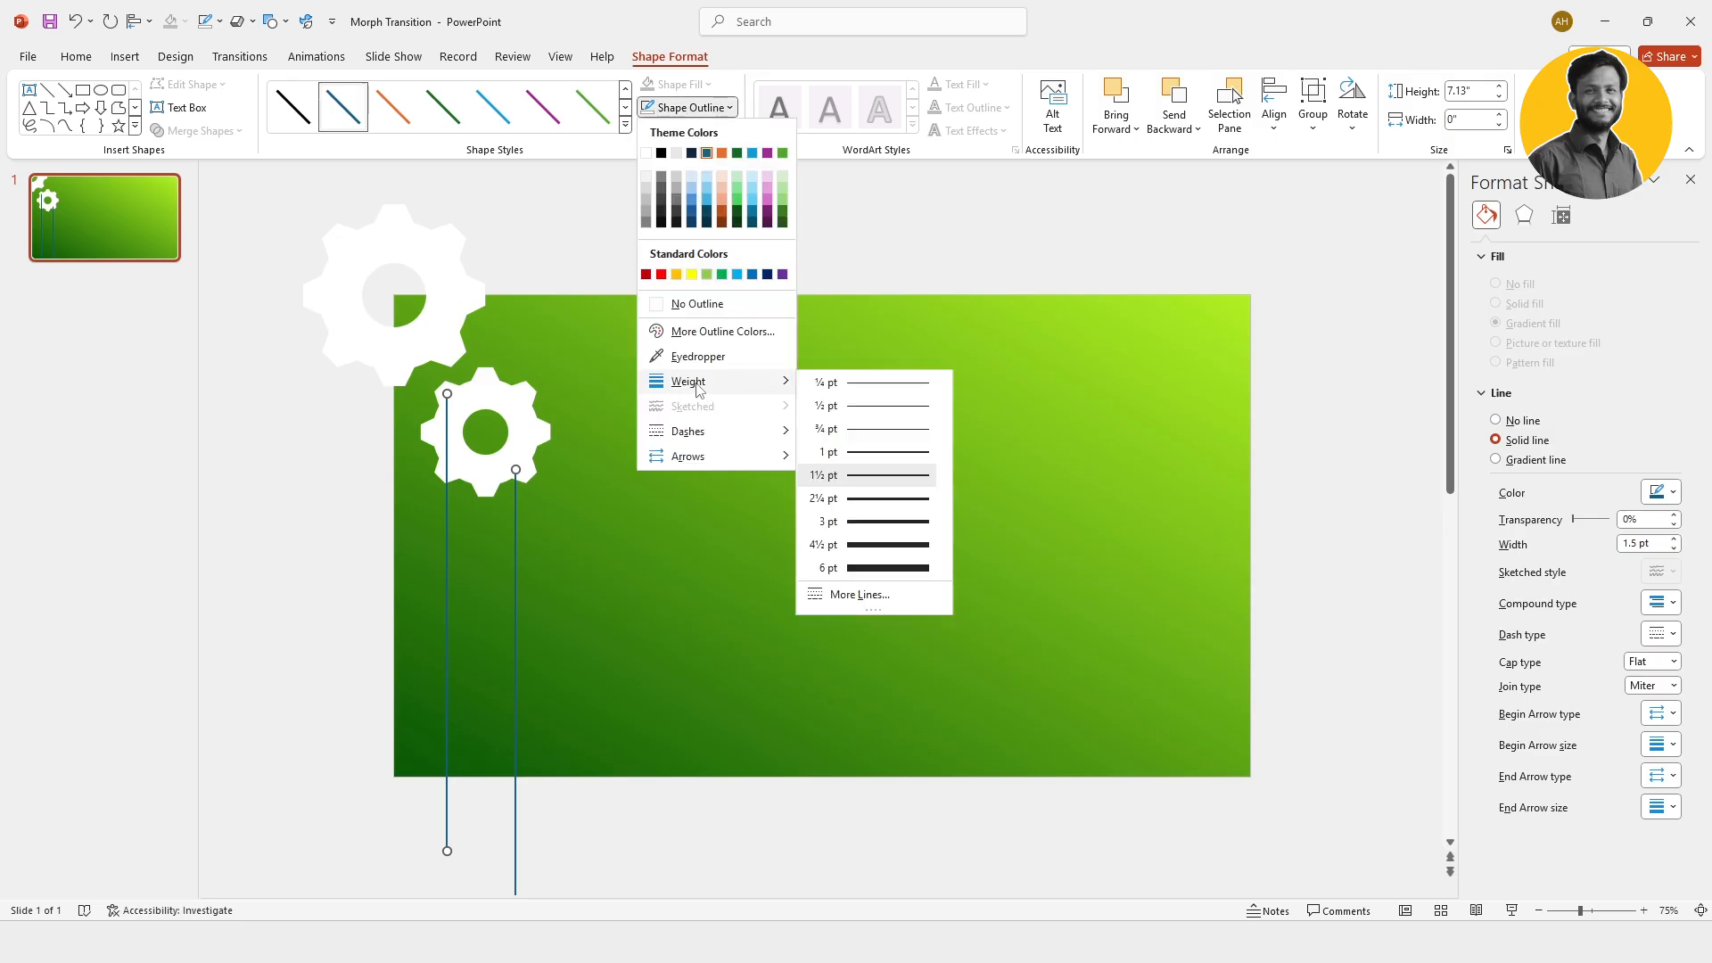
left_click(878, 499)
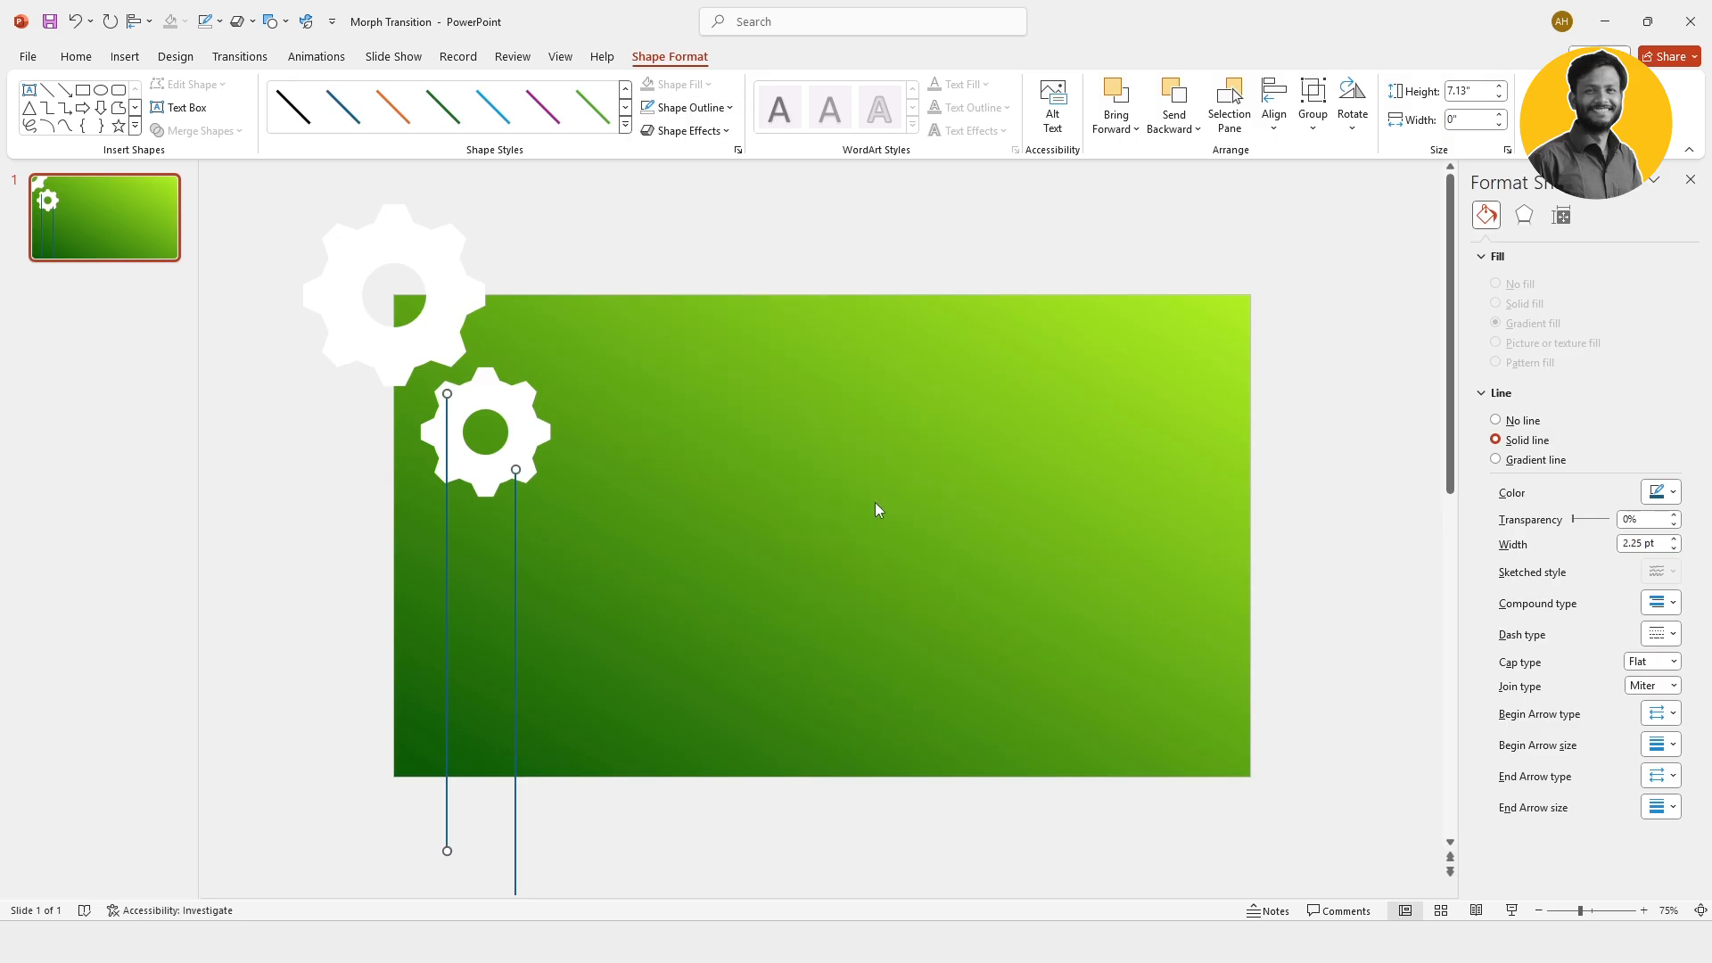
left_click(687, 108)
mouse_move(687, 432)
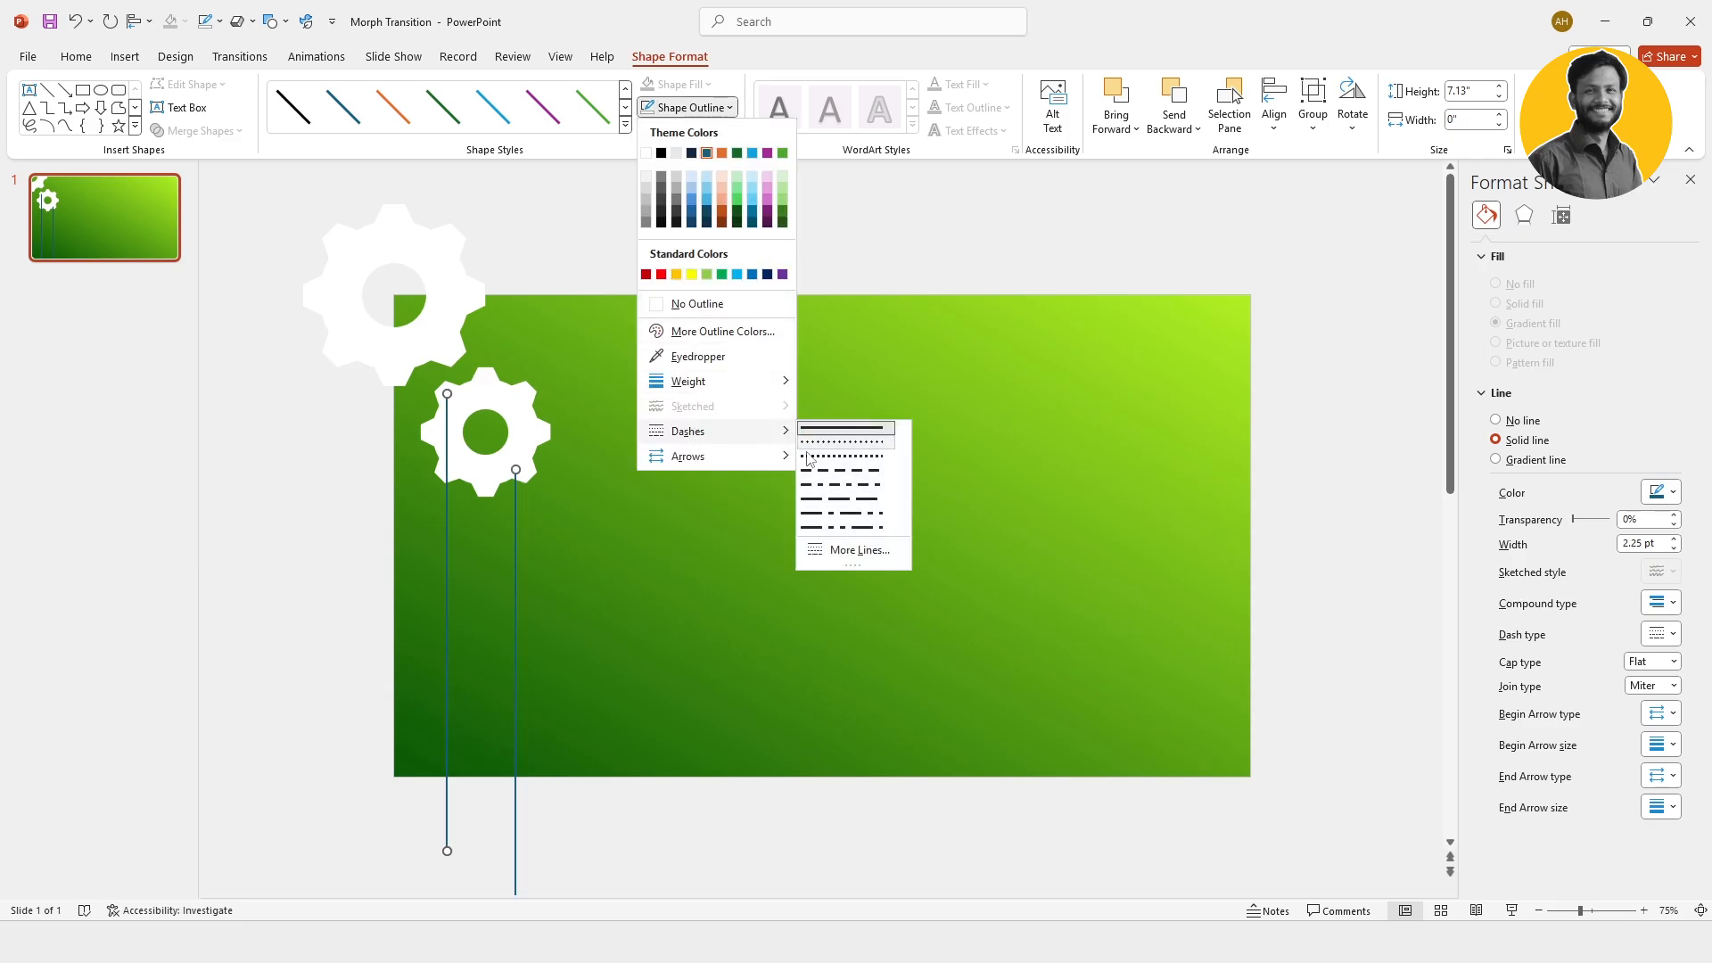
left_click(840, 470)
left_click(688, 108)
left_click(652, 155)
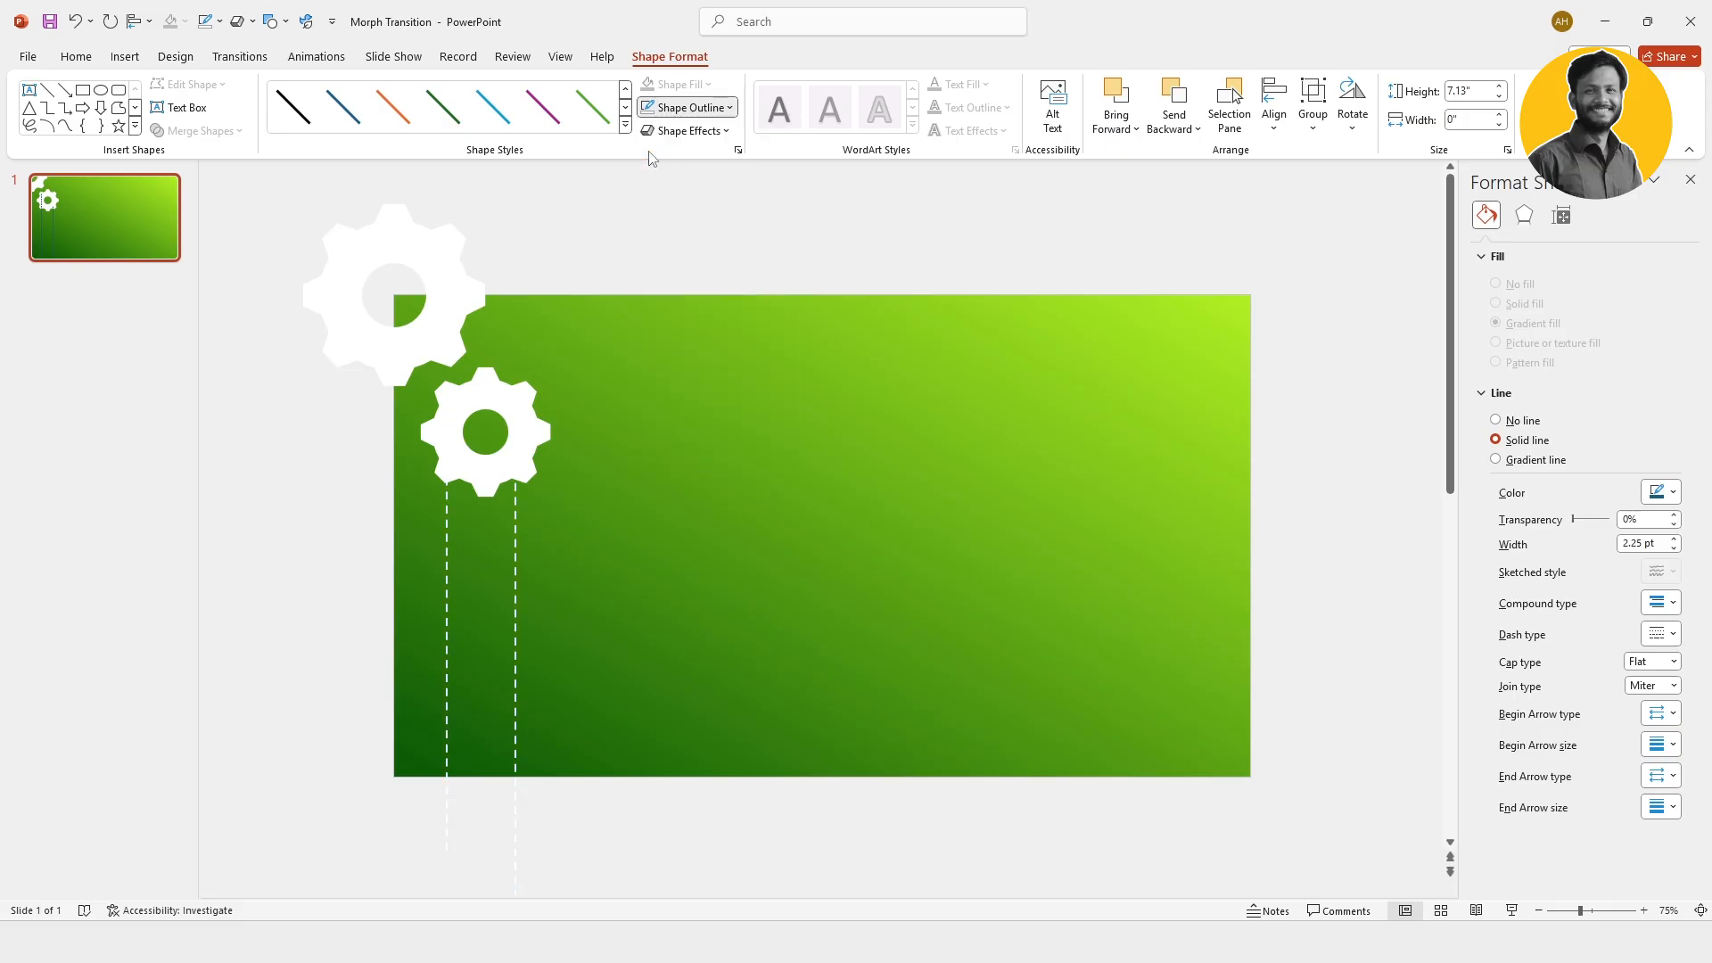
Step: Send both dashed lines to the back, behind the small gear
right_click(515, 567)
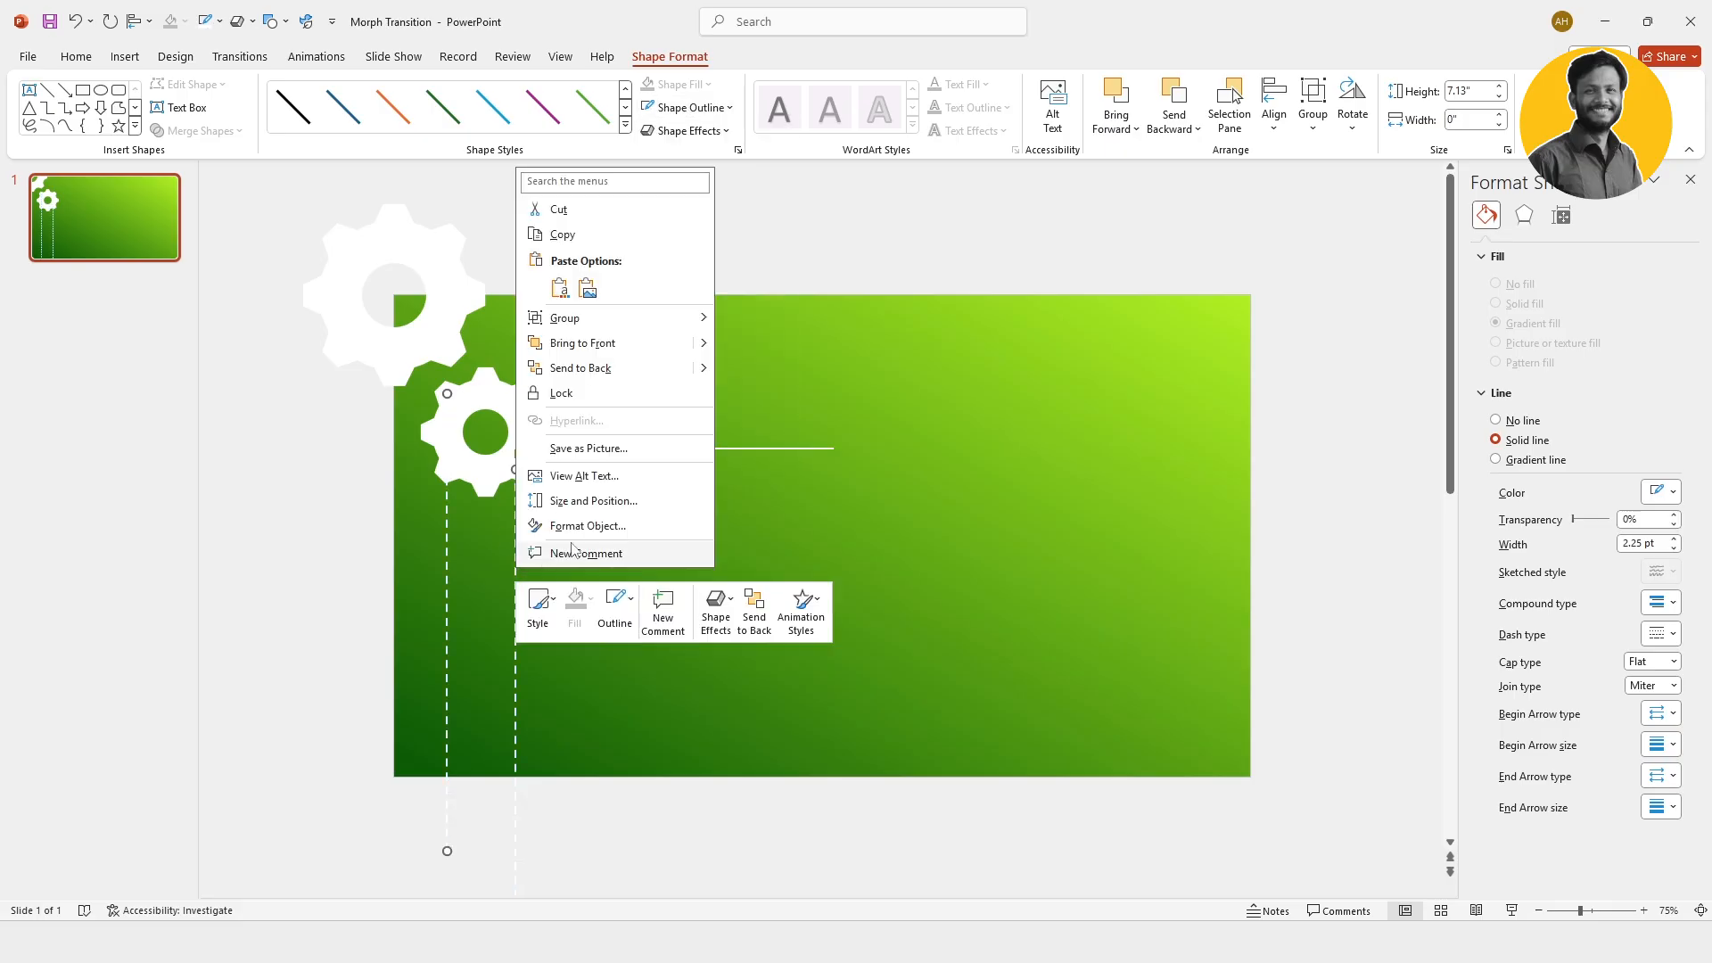
left_click(758, 366)
left_click(736, 446)
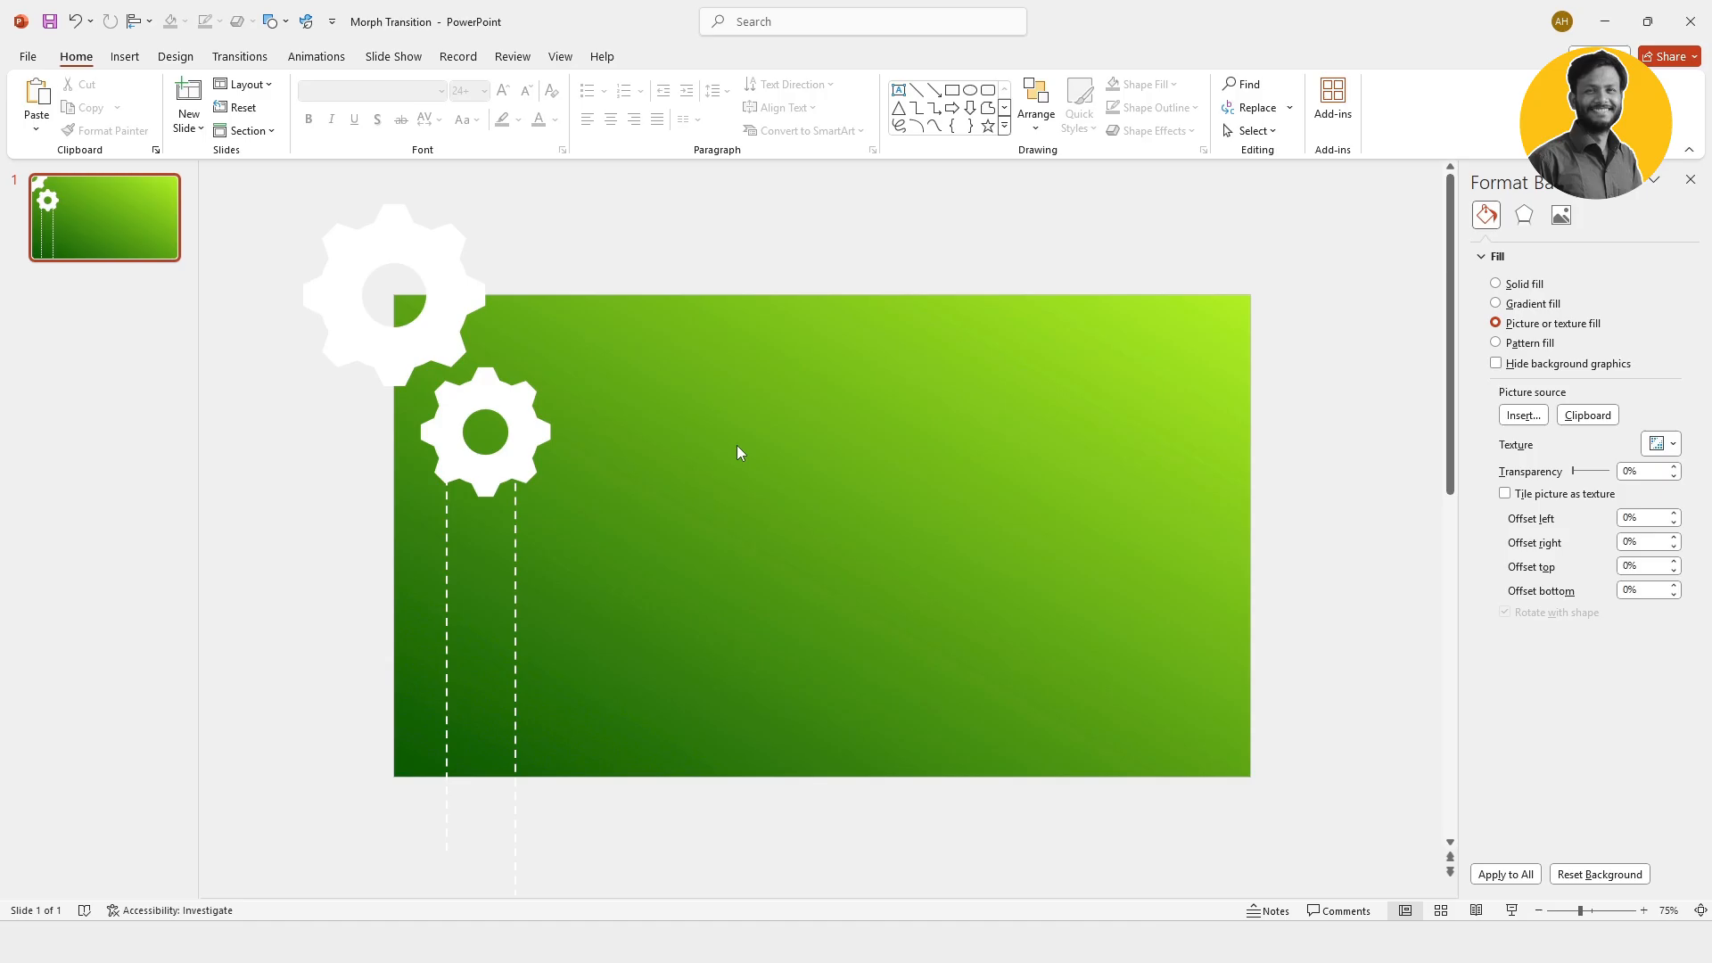
Step: Add a wide text box to the right of the dashed lines containing the text WELCOME
left_click(125, 57)
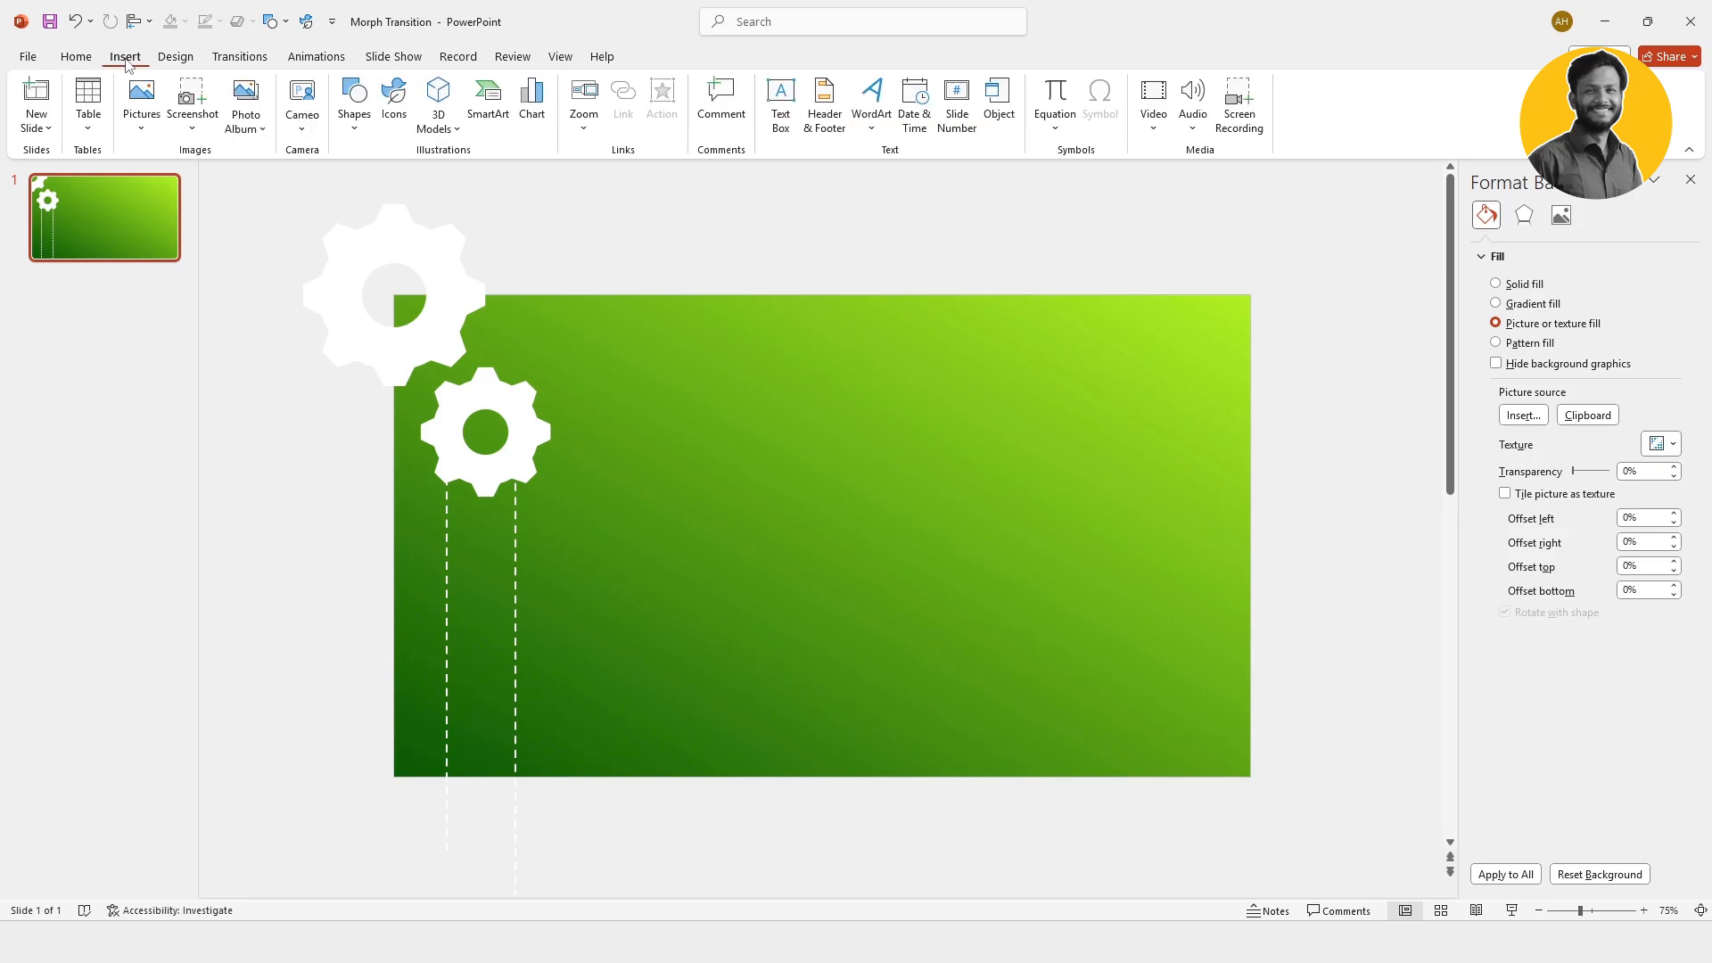
left_click(354, 96)
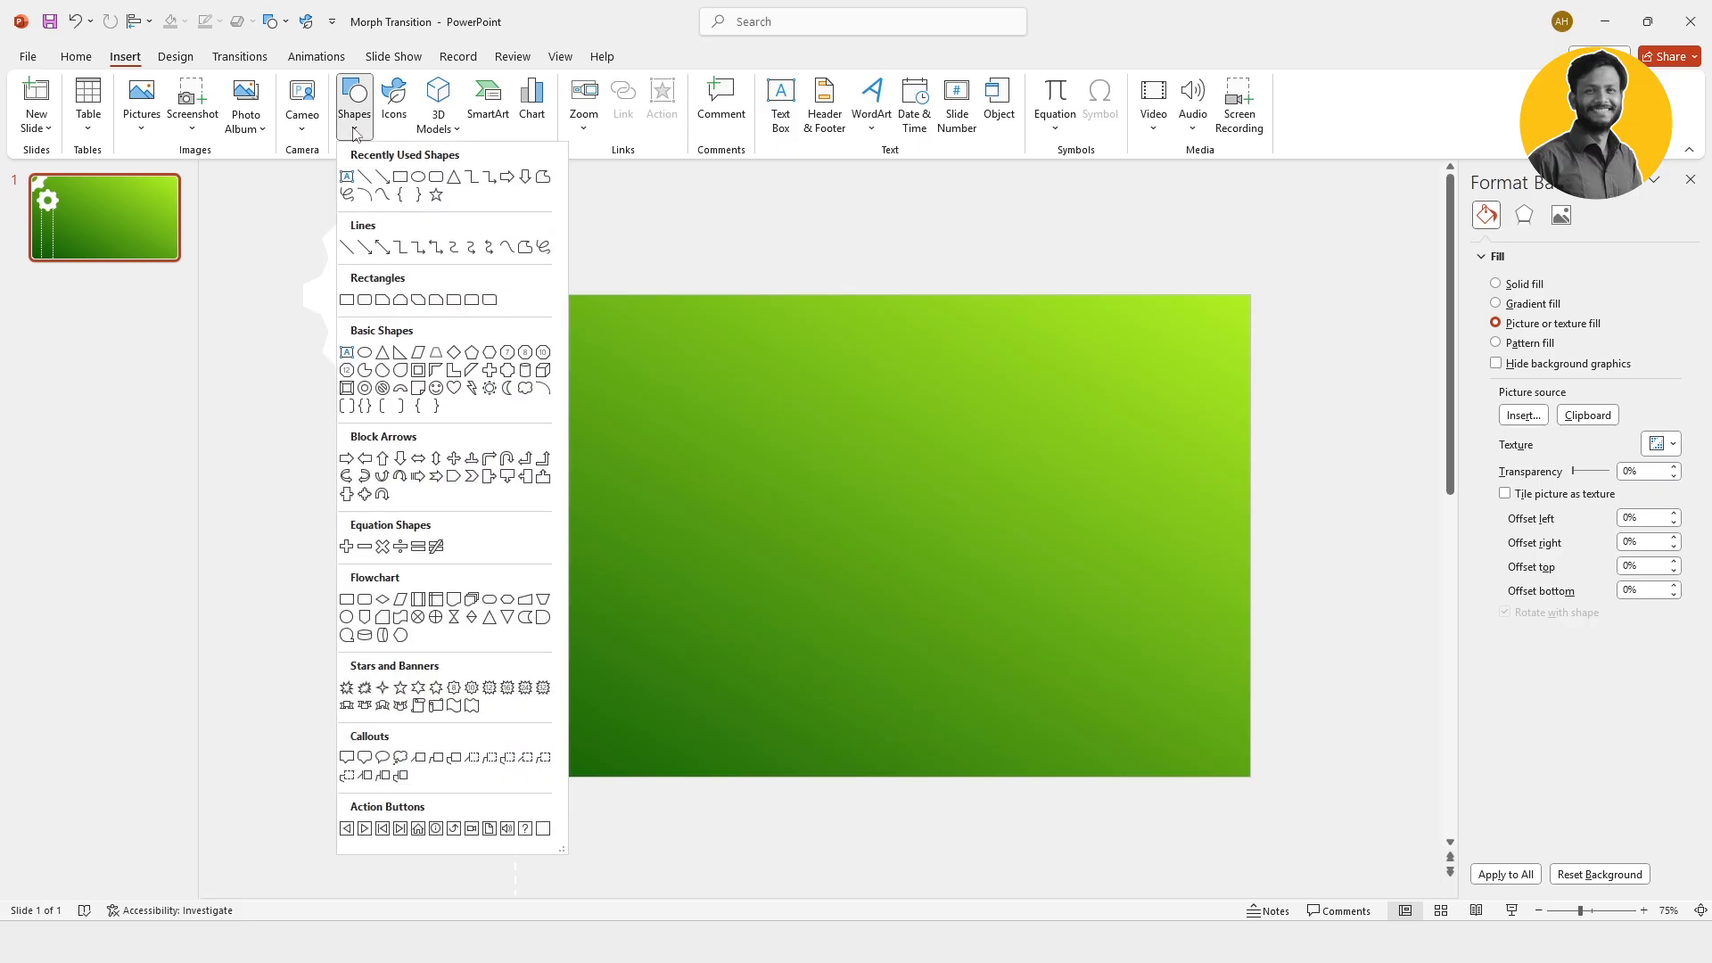
left_click(347, 177)
left_click_drag(588, 469, 1185, 617)
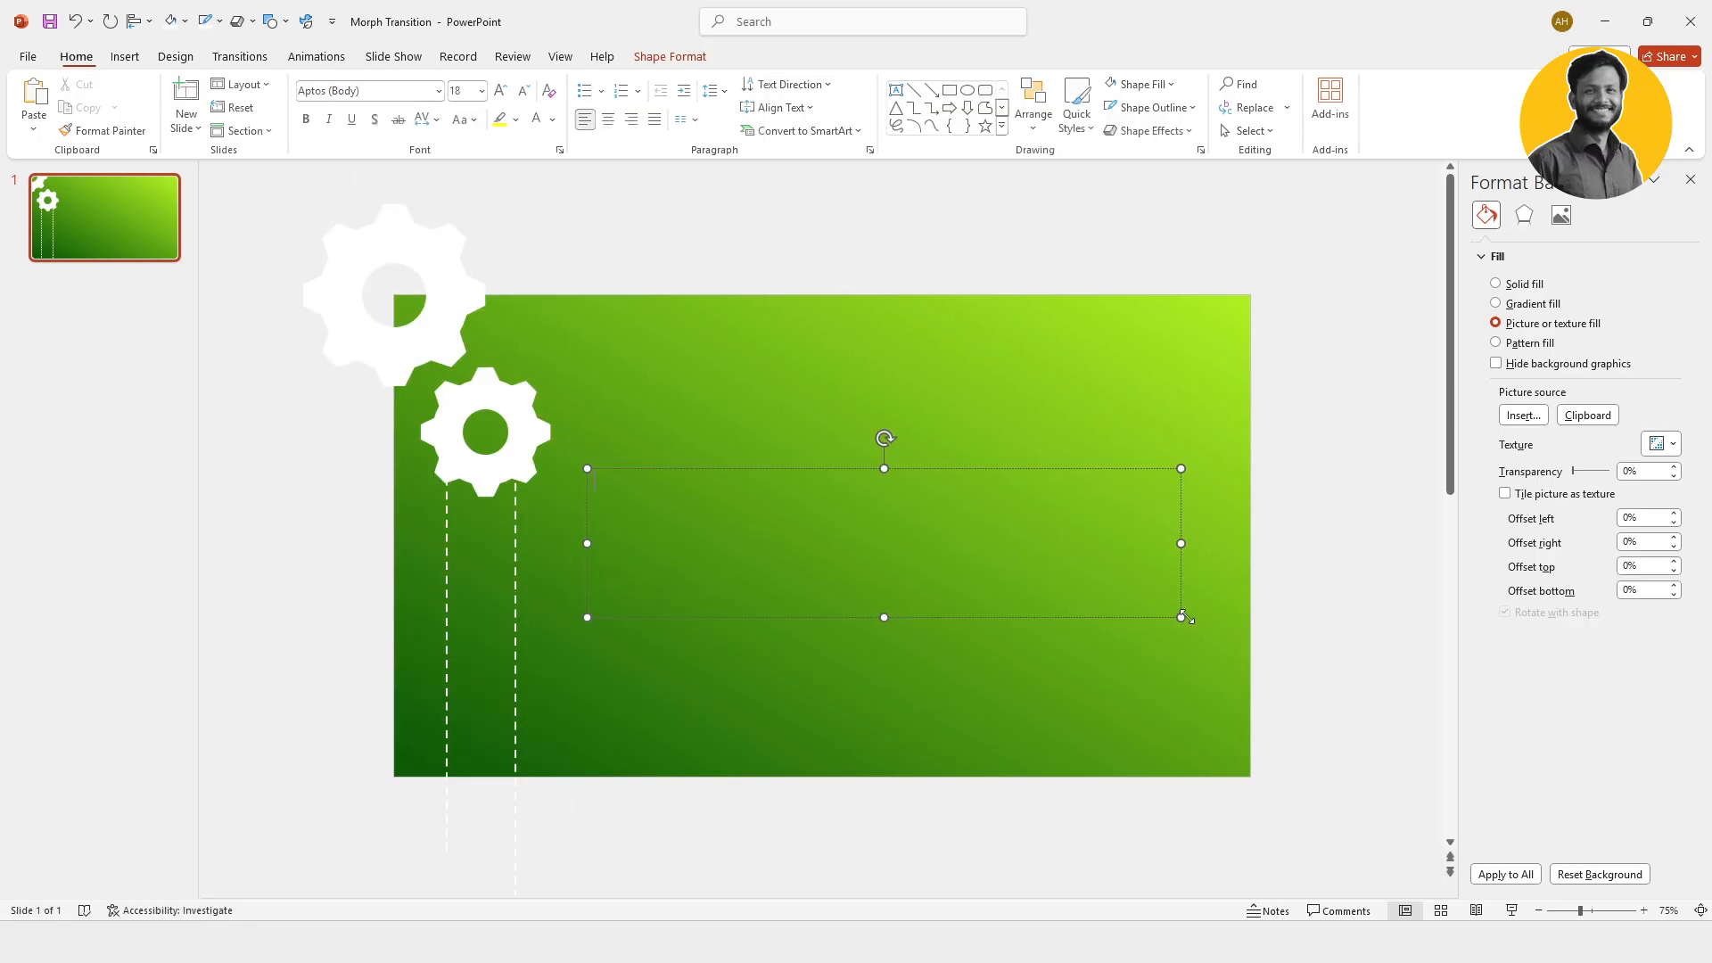
type("WELCOME")
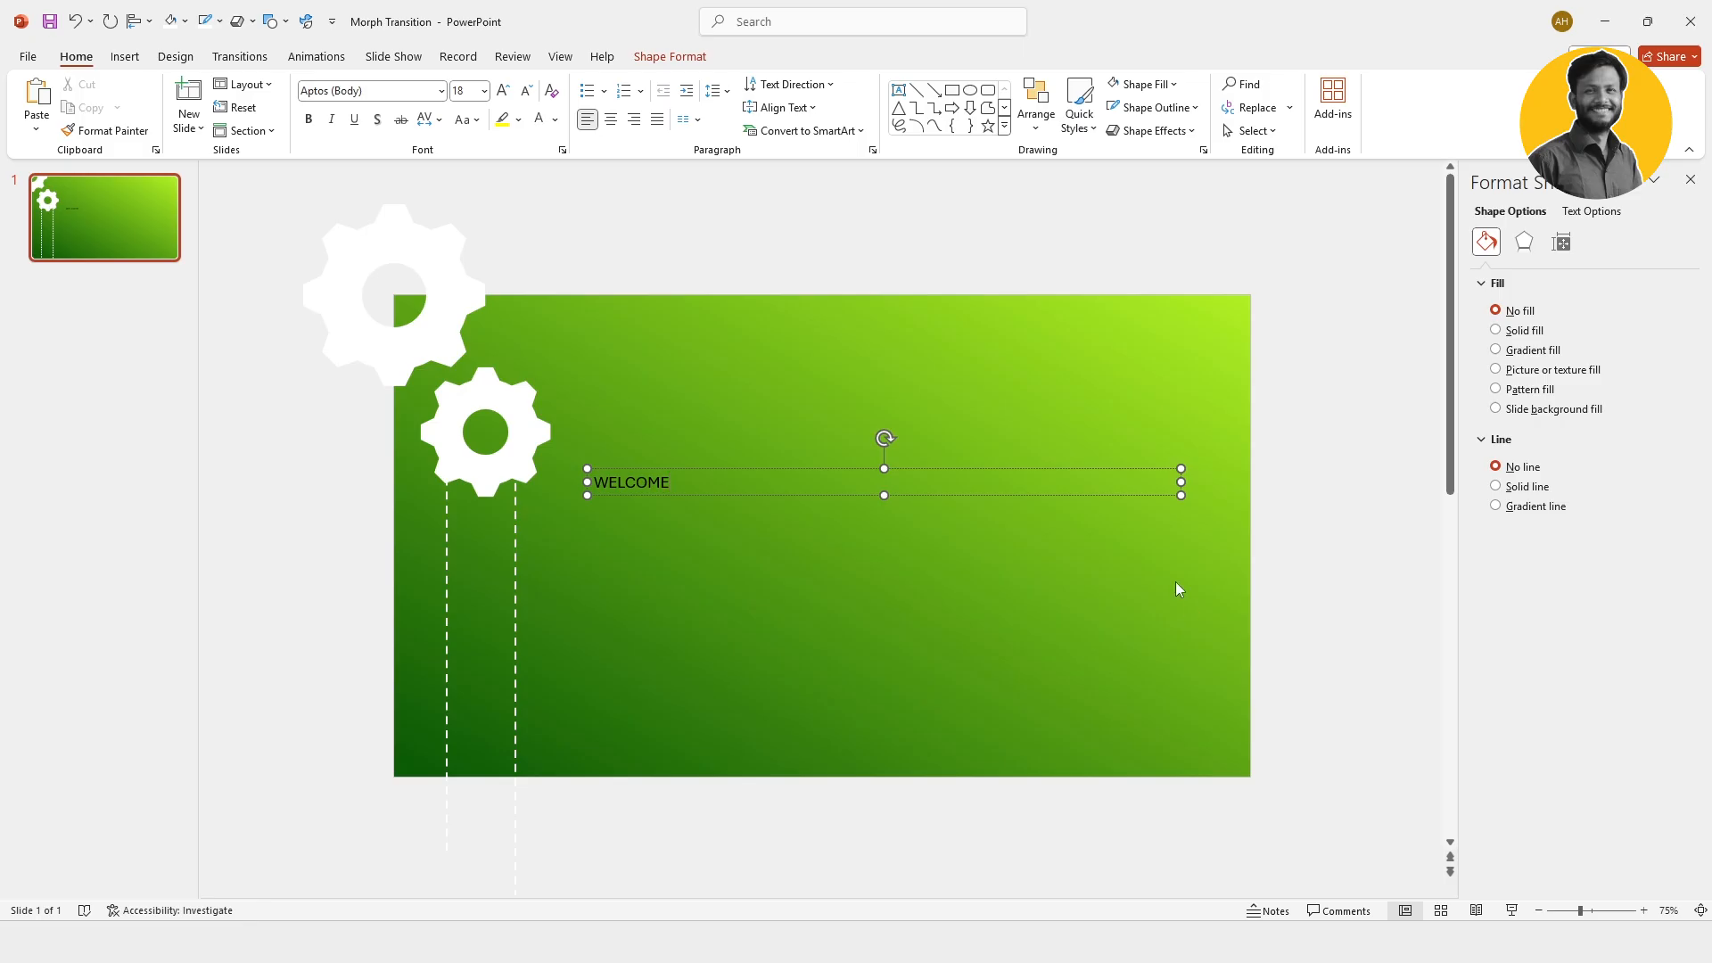
Step: Set the WELCOME text to the Anton font at size 165
left_click(822, 468)
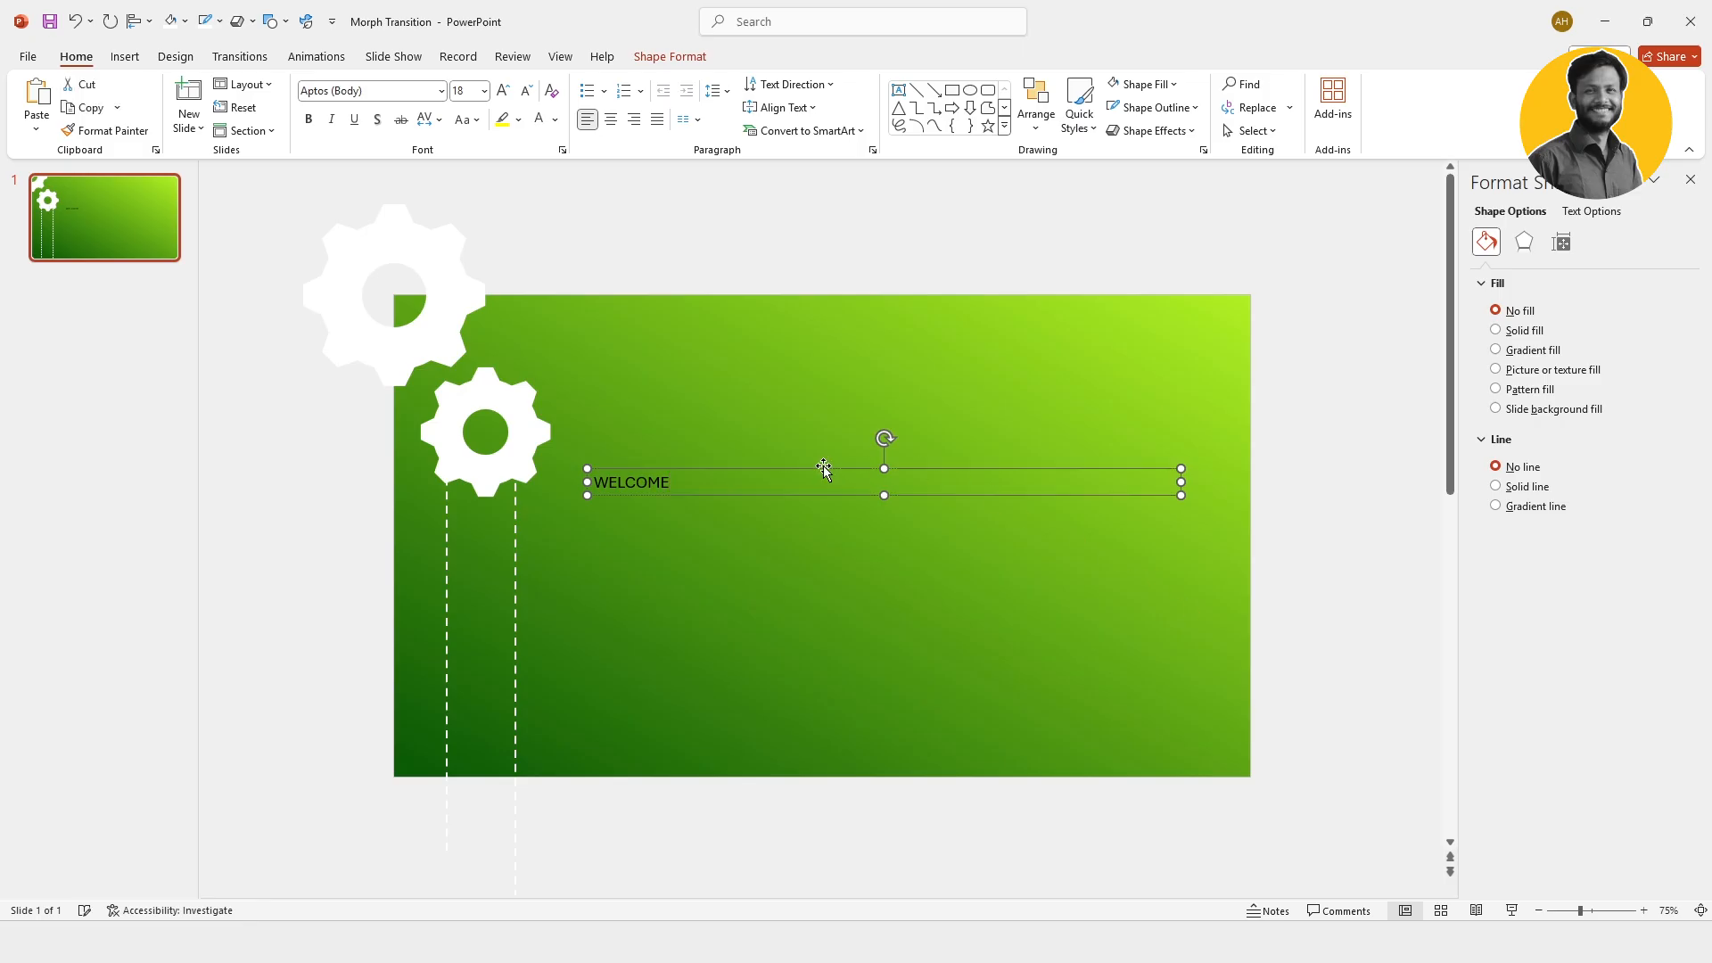
left_click(385, 88)
key("Up")
type("A")
key("Return")
left_click(465, 92)
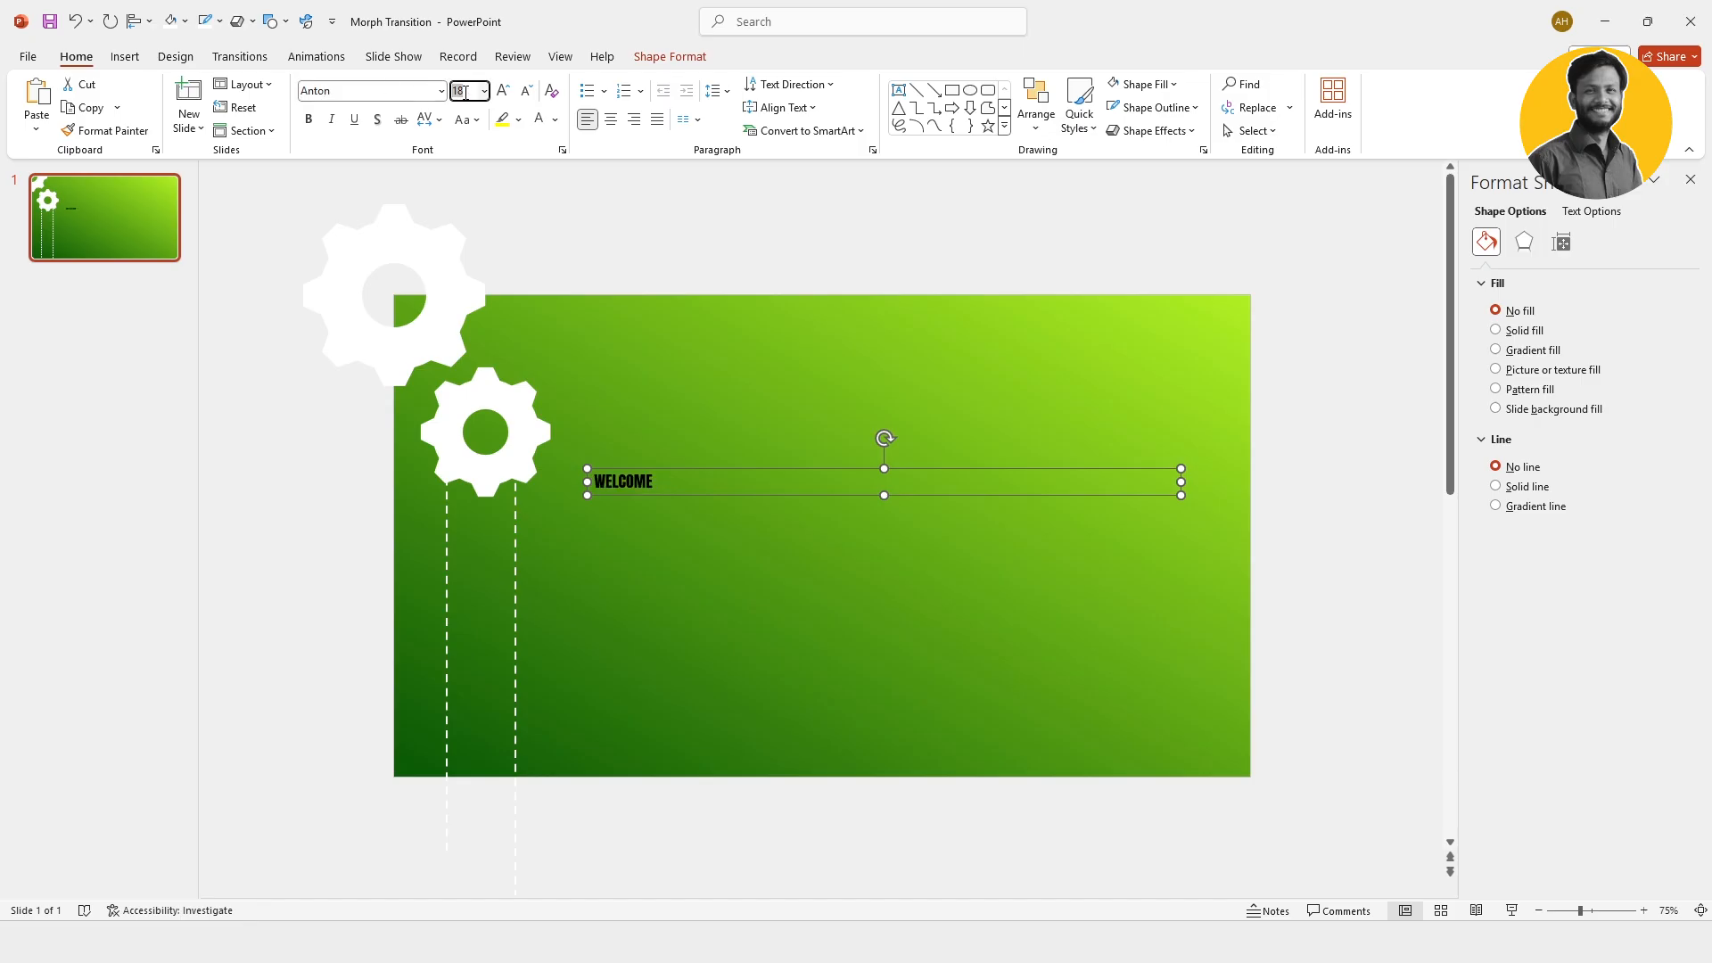
type("165")
key("Return")
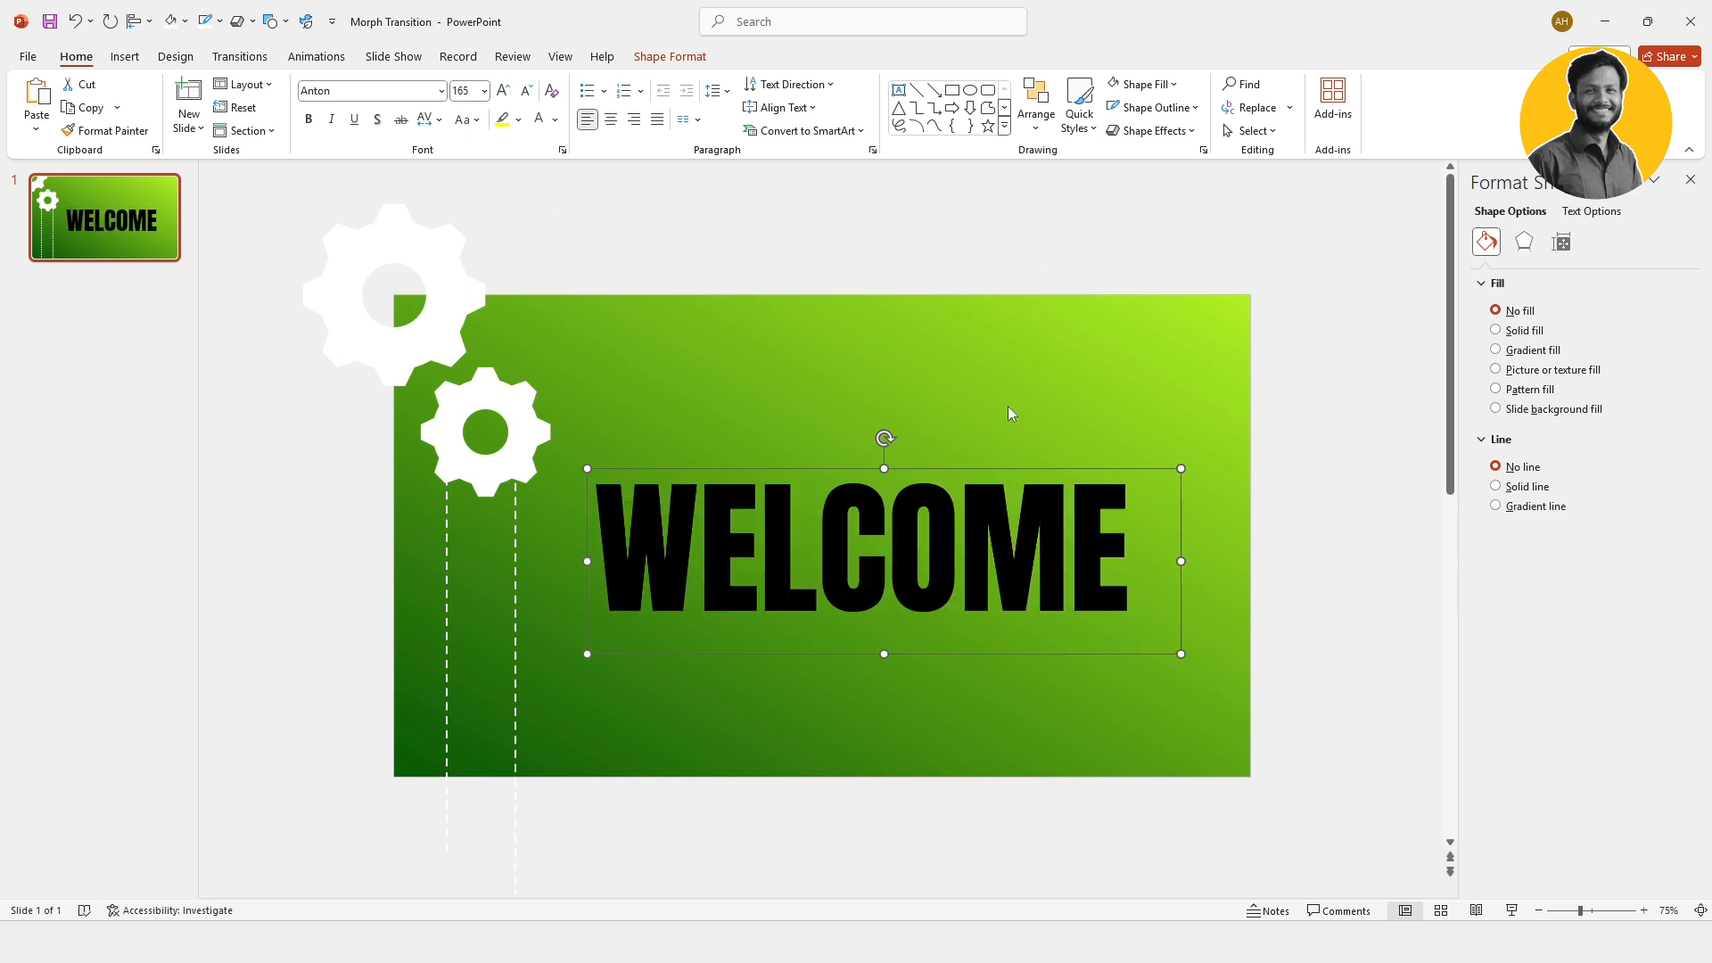
Step: Narrow the WELCOME text box to fit its text more closely and colour the text white
left_click_drag(1180, 562, 1154, 566)
left_click(556, 121)
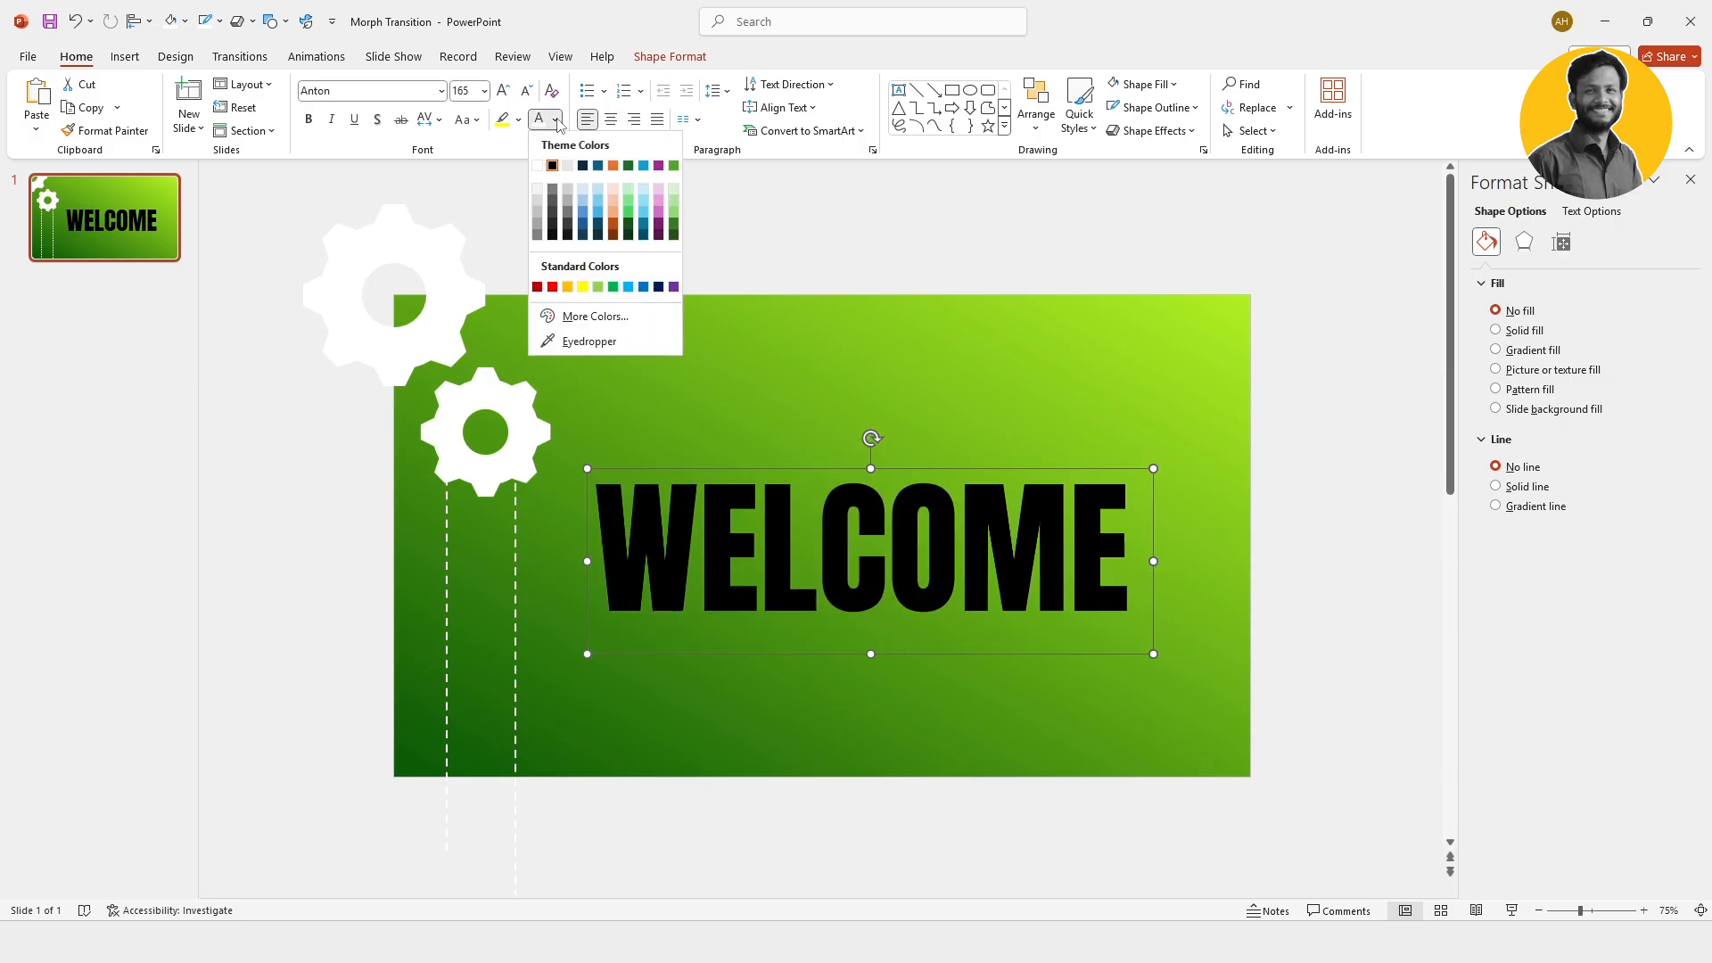
left_click(540, 165)
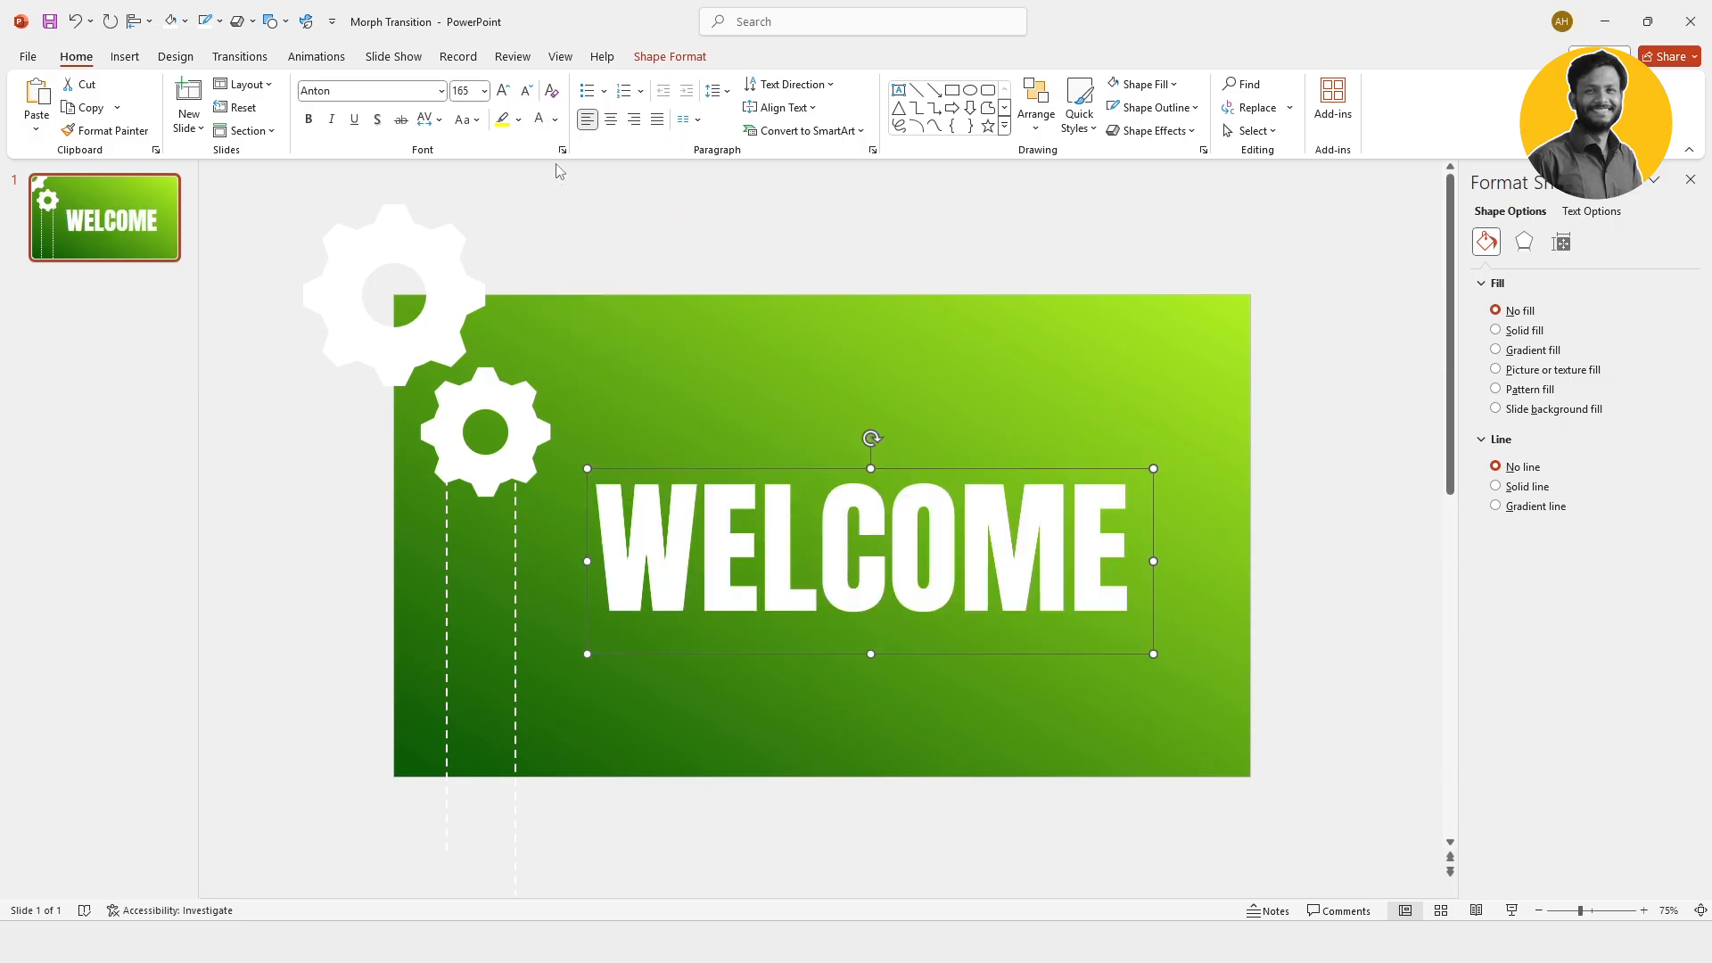
Step: Align the WELCOME text box to the vertical middle of the slide and shift it slightly to the right
left_click(1032, 127)
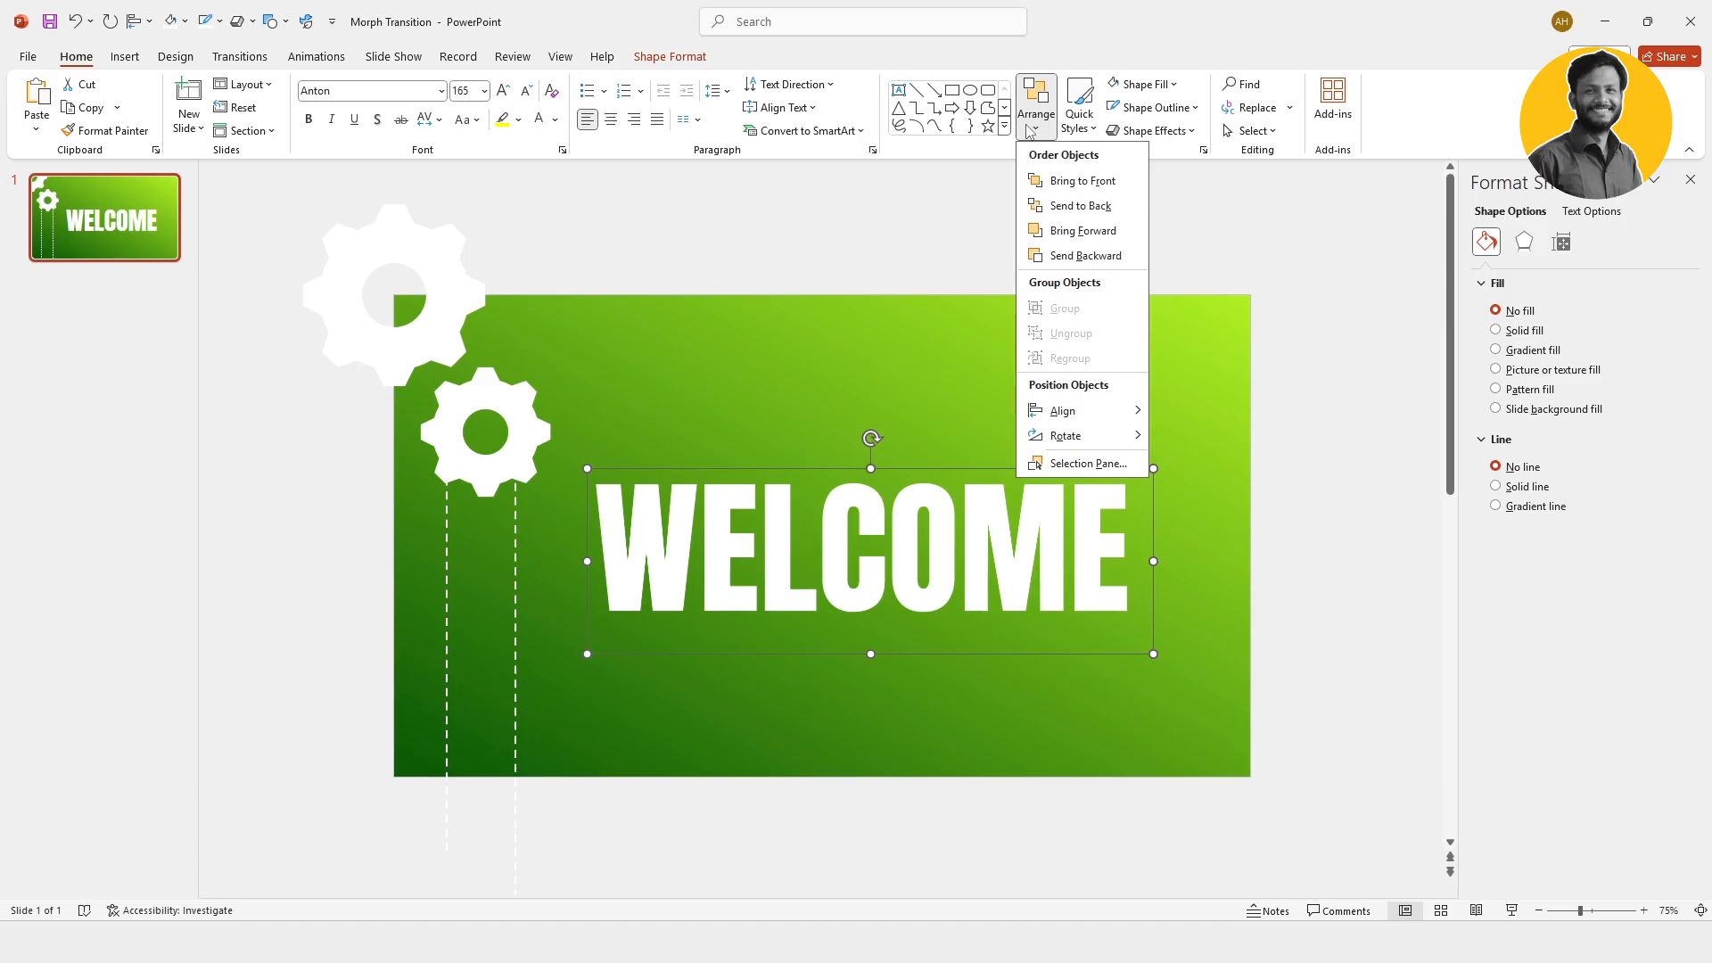
mouse_move(1089, 417)
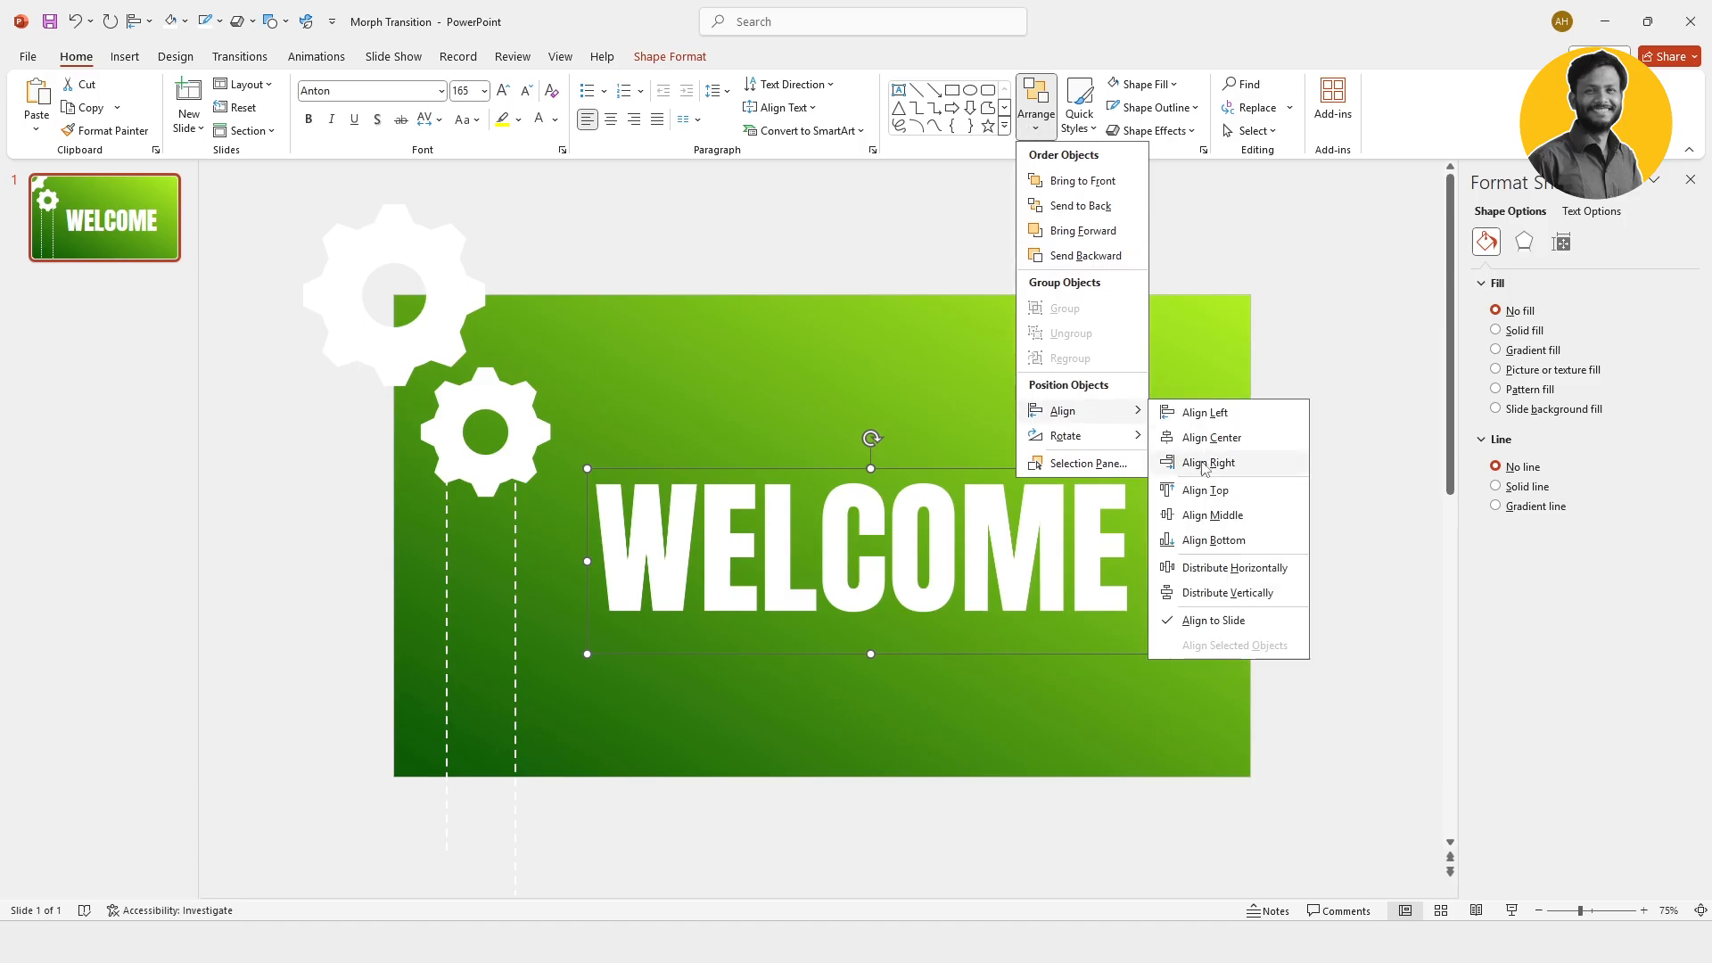
left_click(1233, 517)
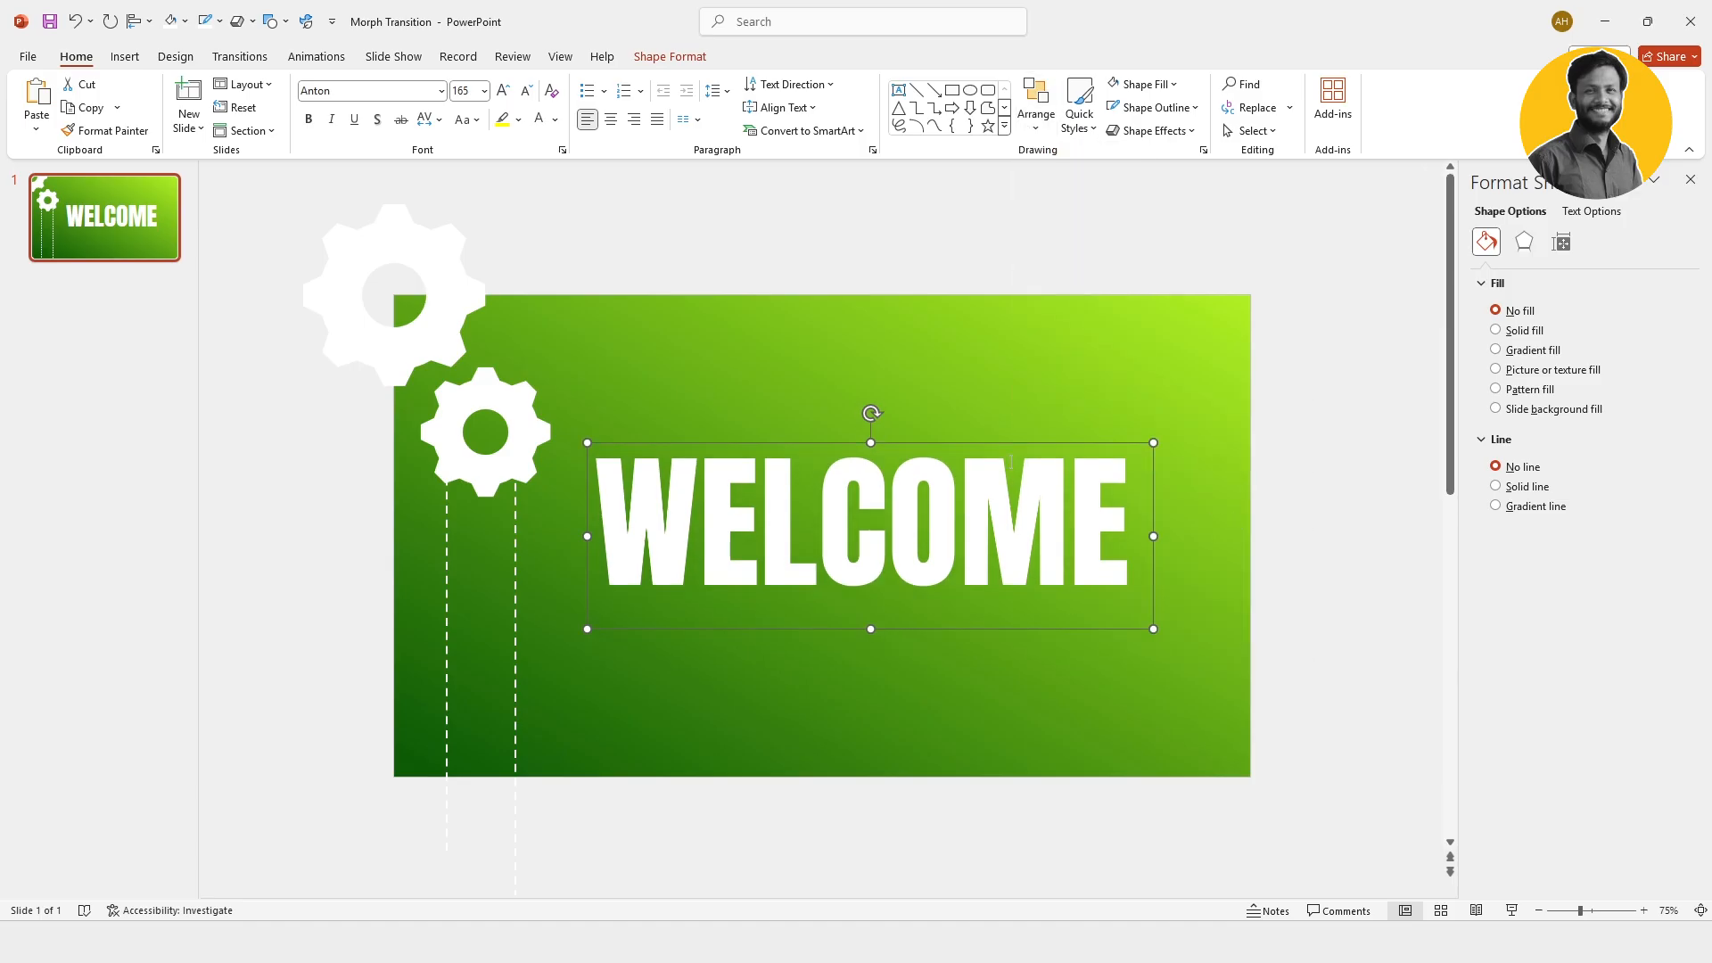
left_click_drag(995, 440, 1019, 439)
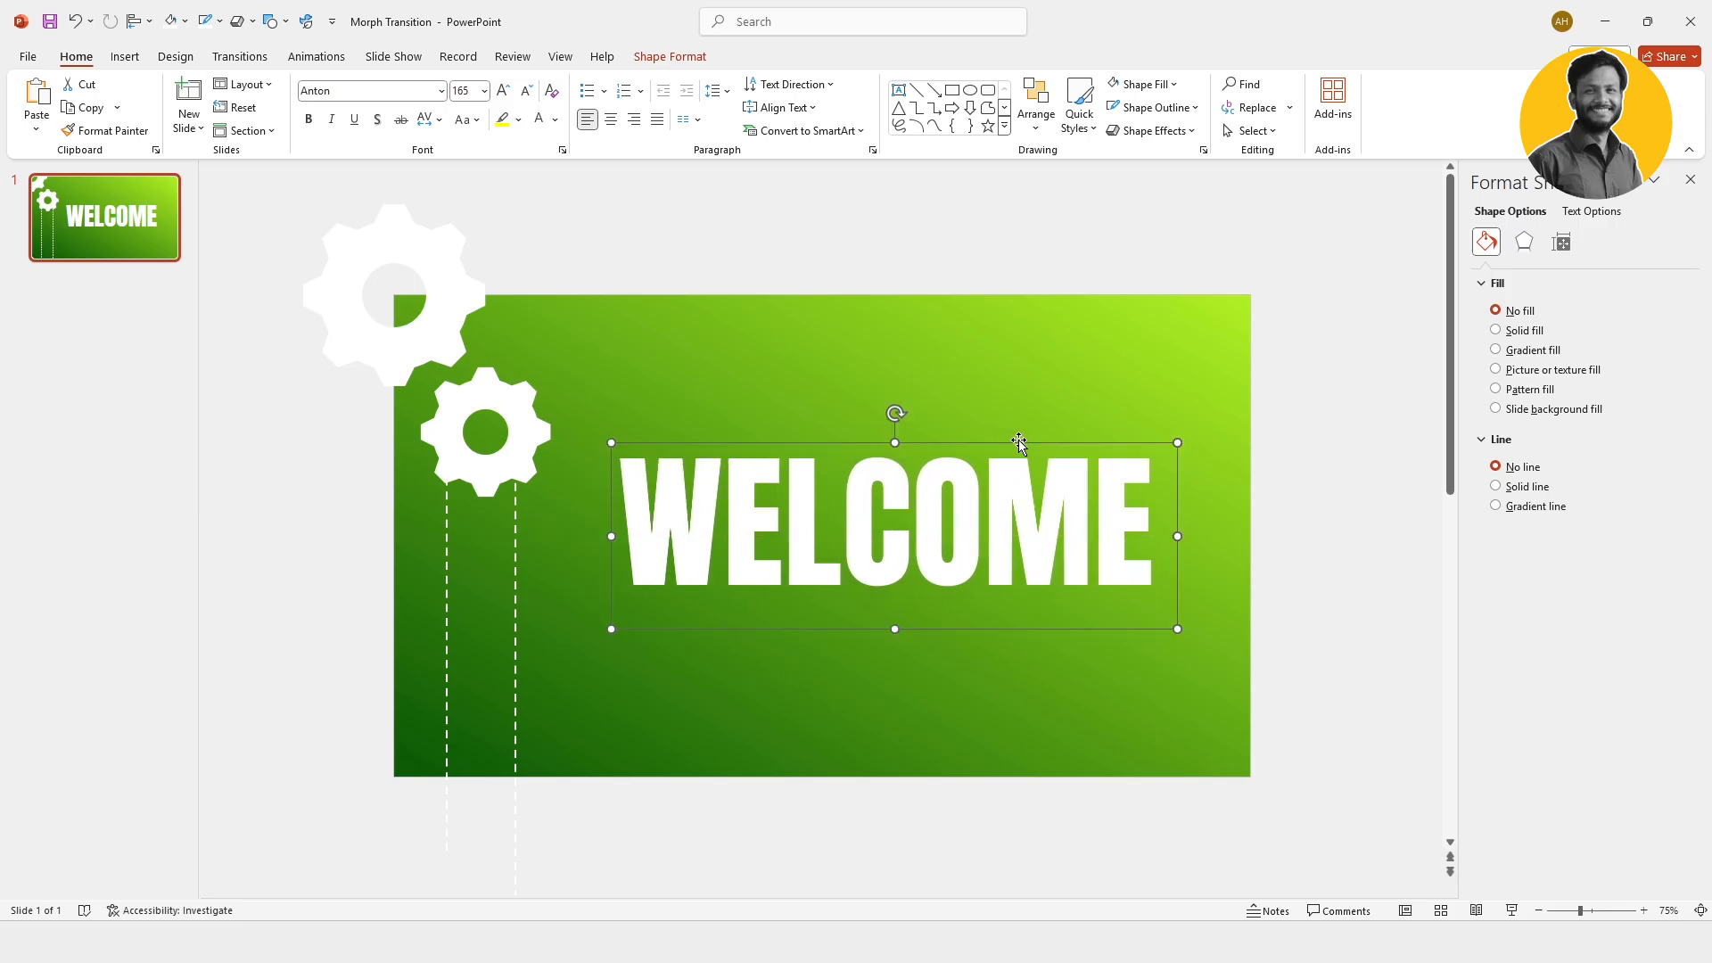
left_click(876, 349)
Step: Duplicate the WELCOME slide and delete the title text box from the copy
right_click(133, 212)
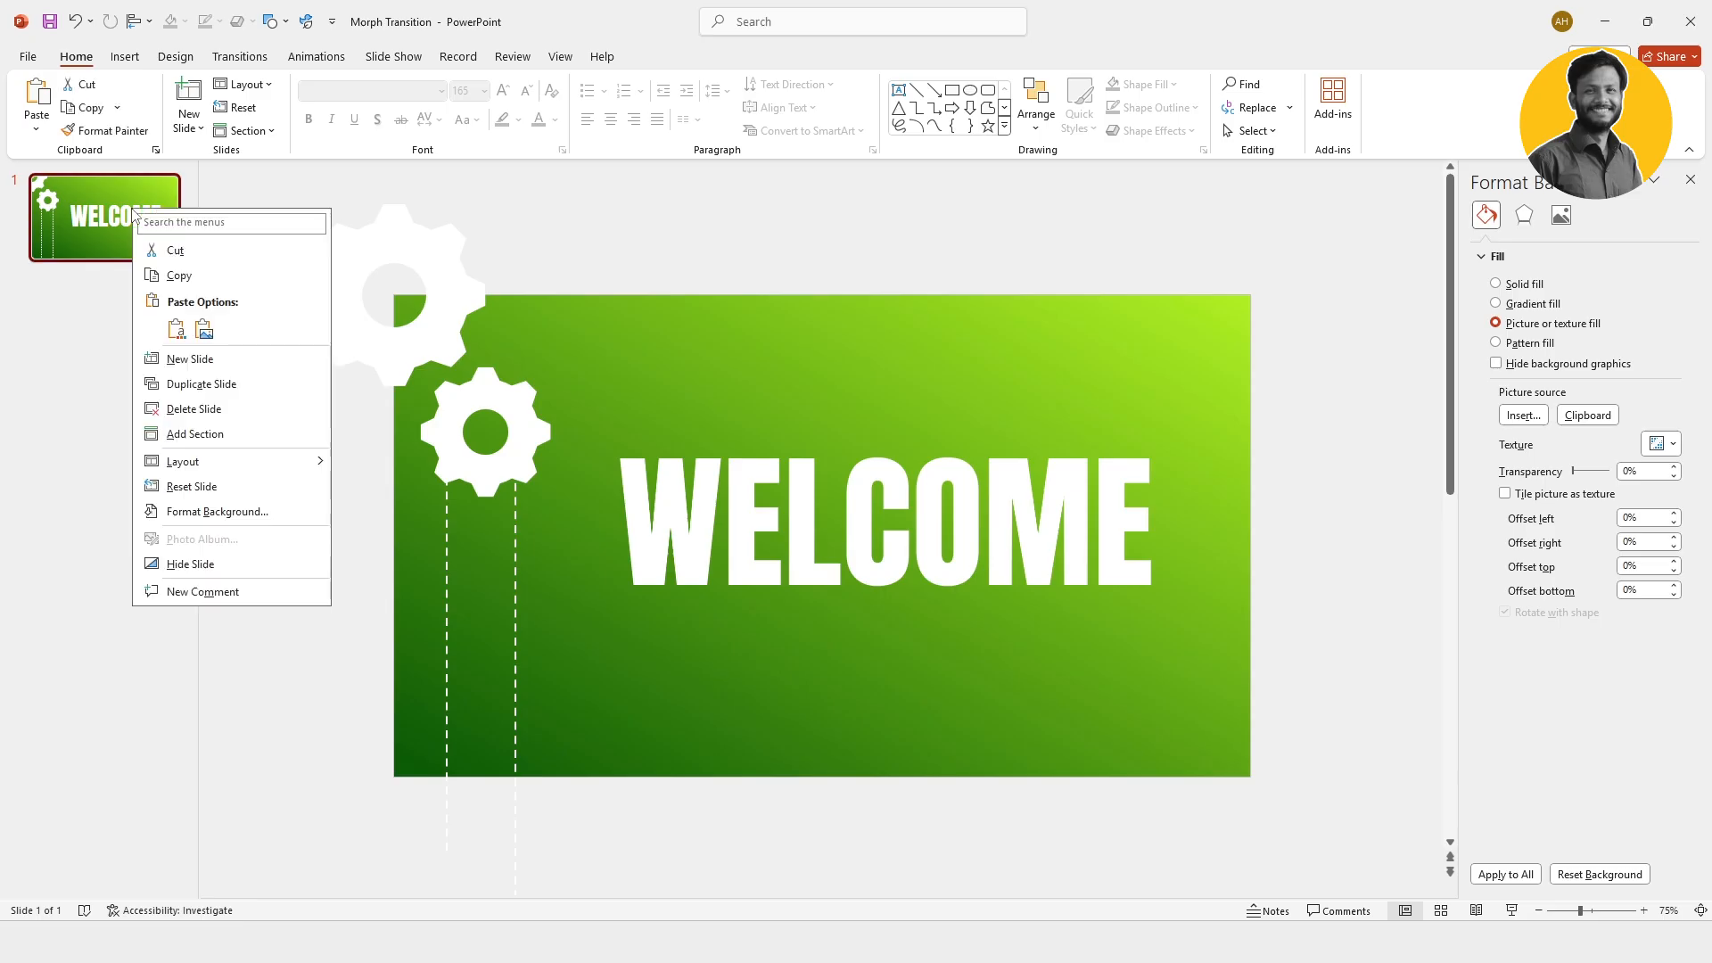
left_click(200, 385)
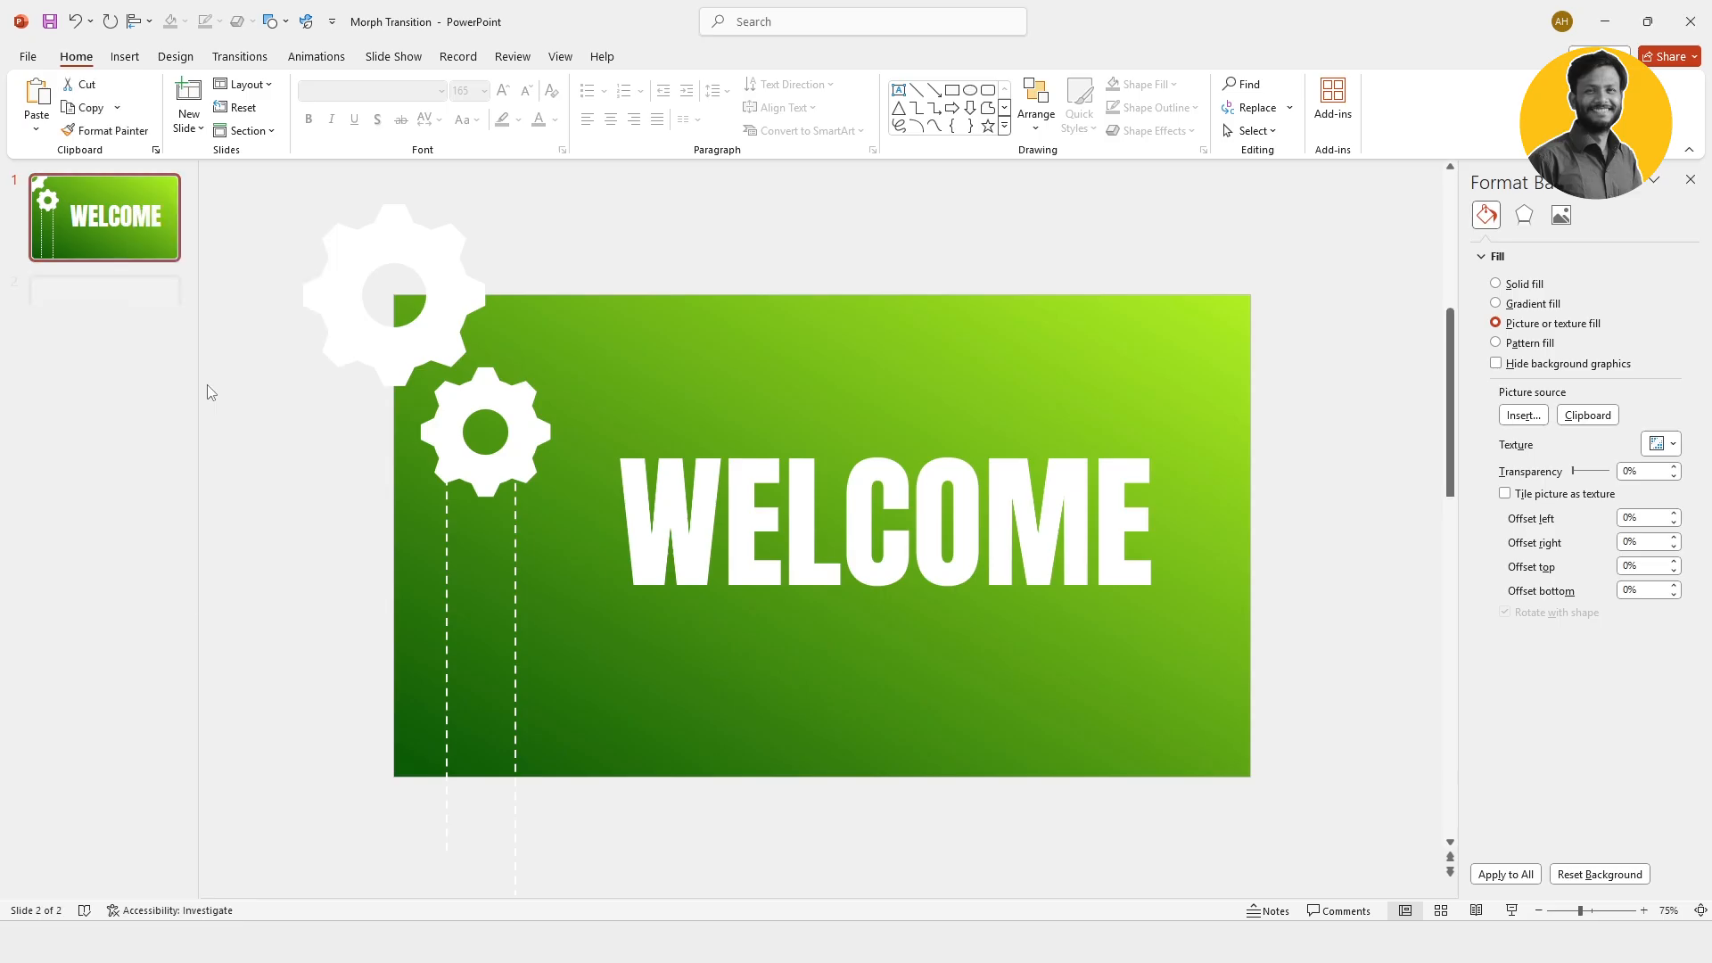
left_click(901, 596)
left_click(947, 446)
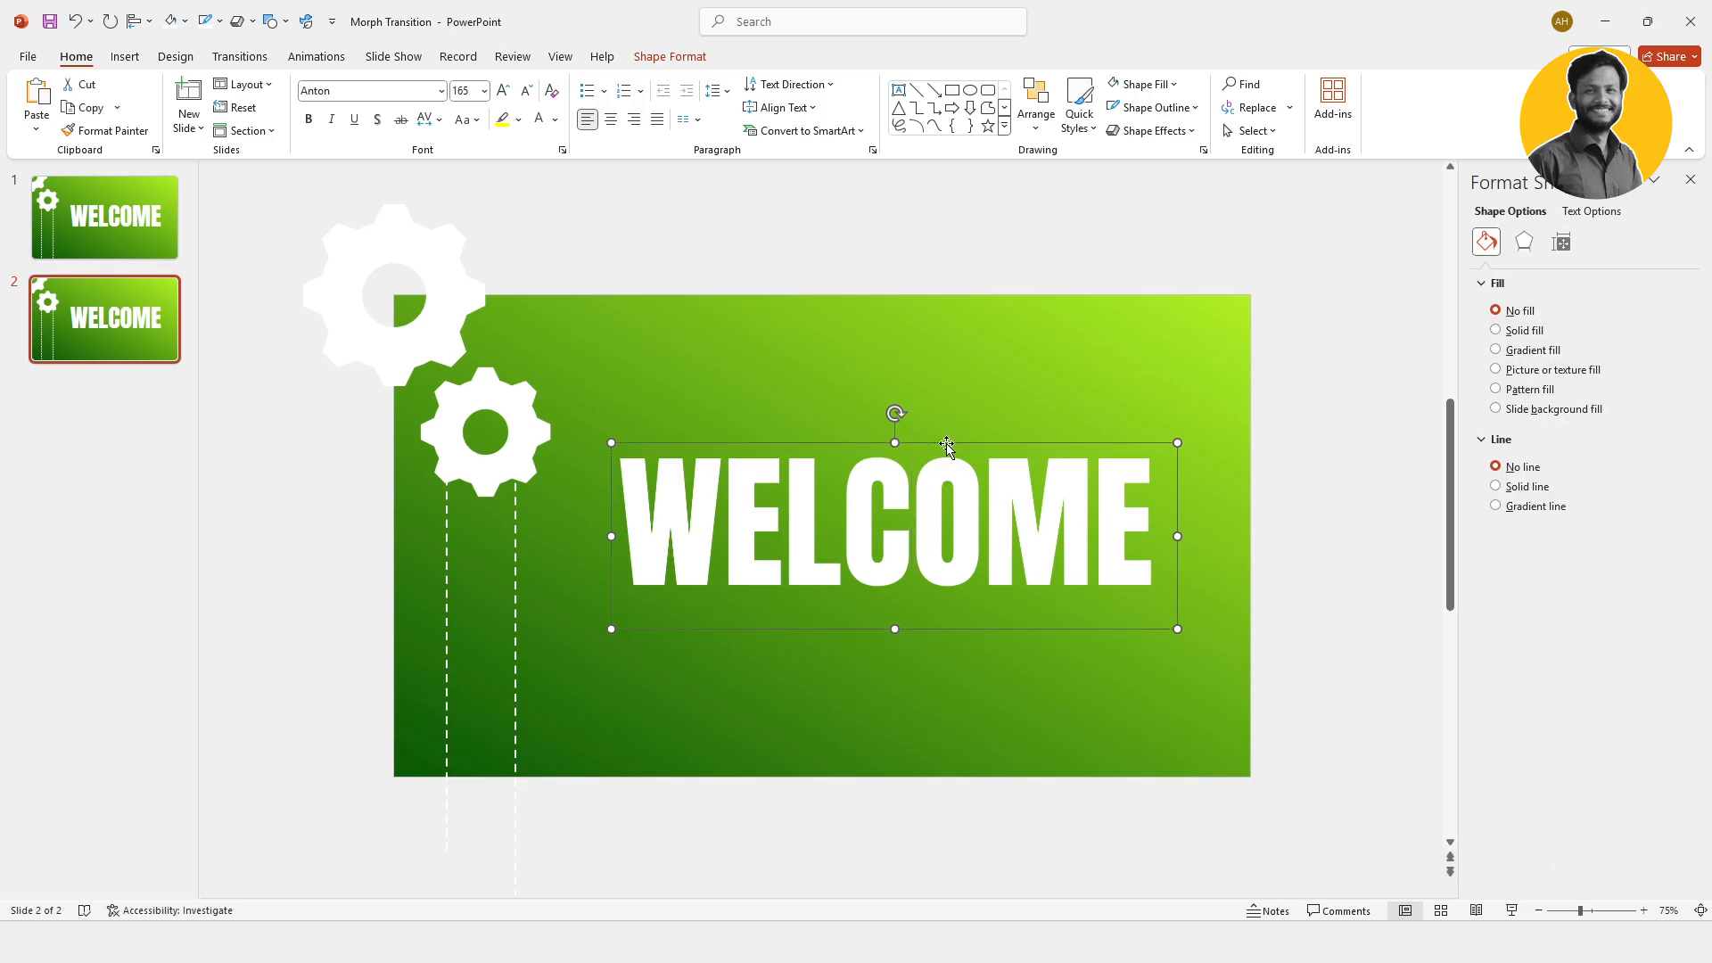
key("Delete")
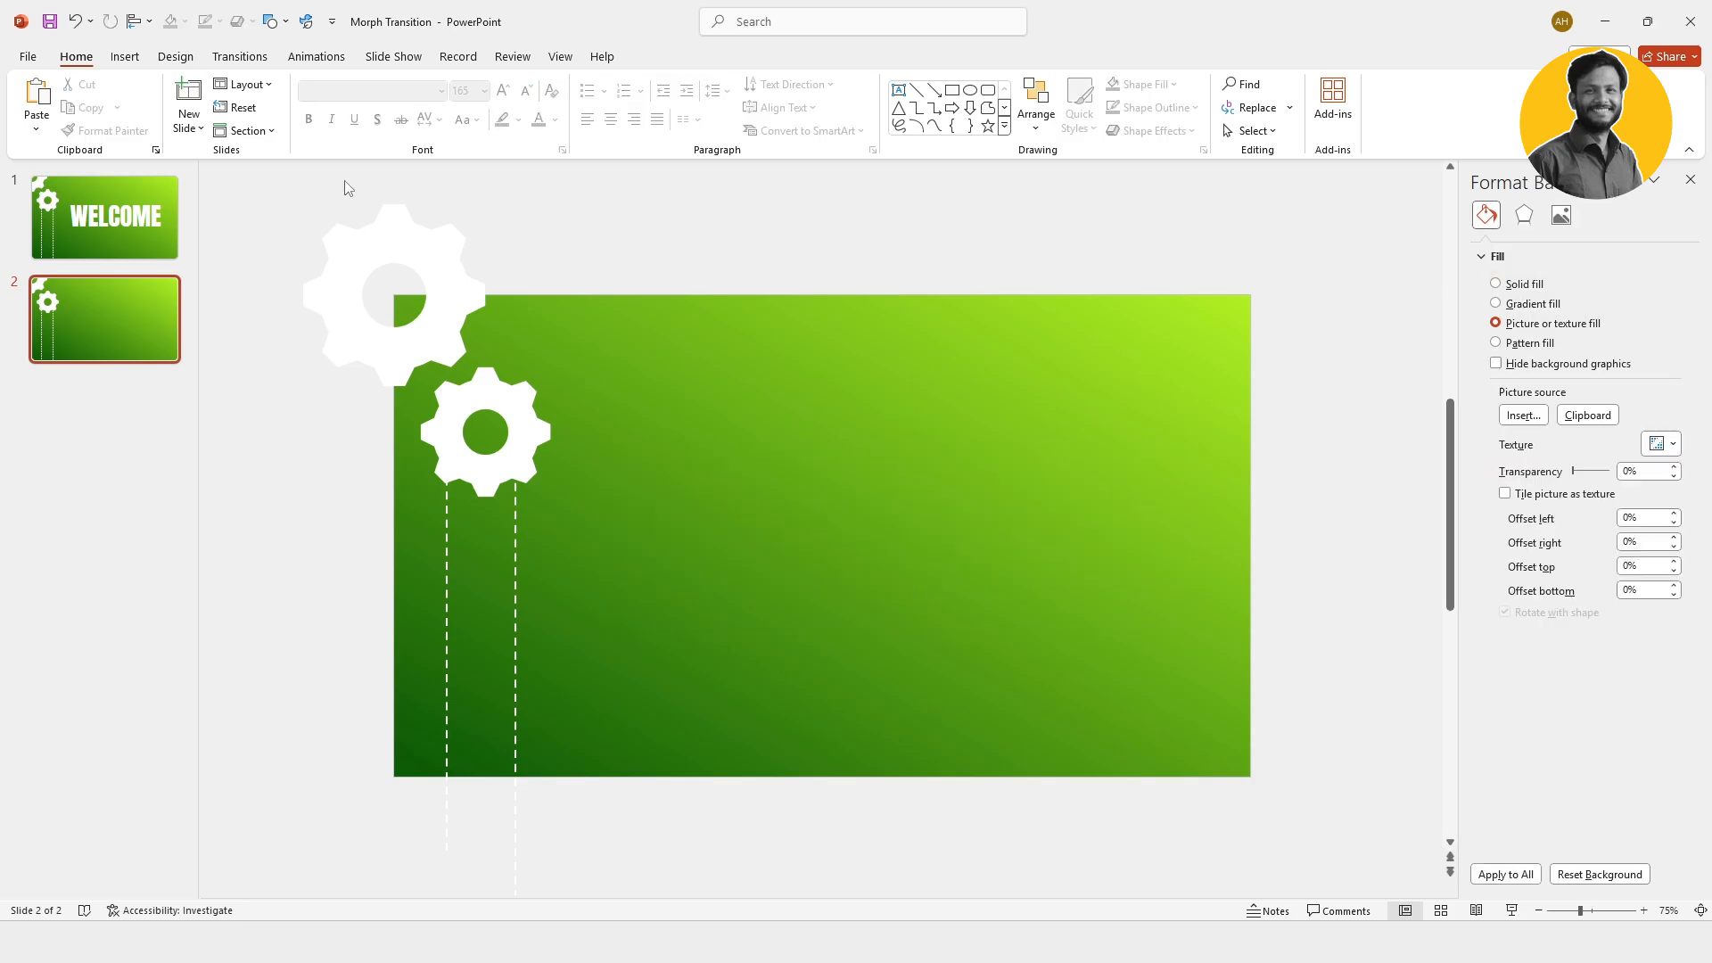
Step: Draw a rounded rectangle about 4.56" wide and 5.57" high on the right half of the second slide
left_click(125, 56)
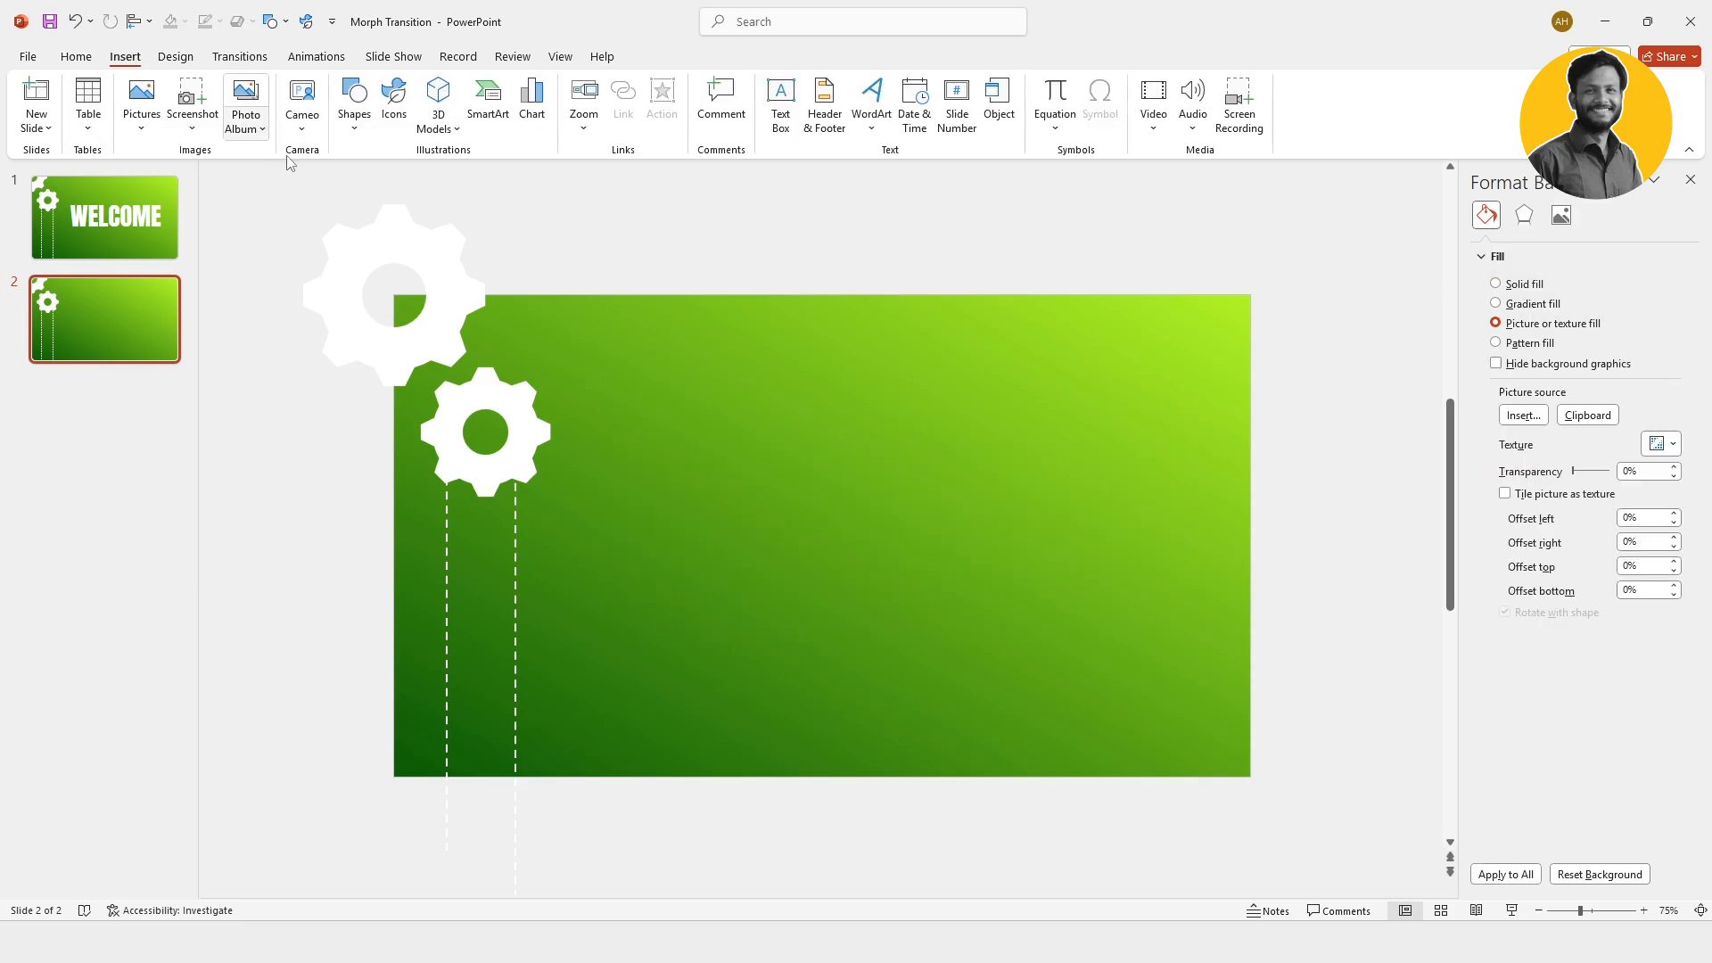
left_click(355, 134)
left_click(434, 182)
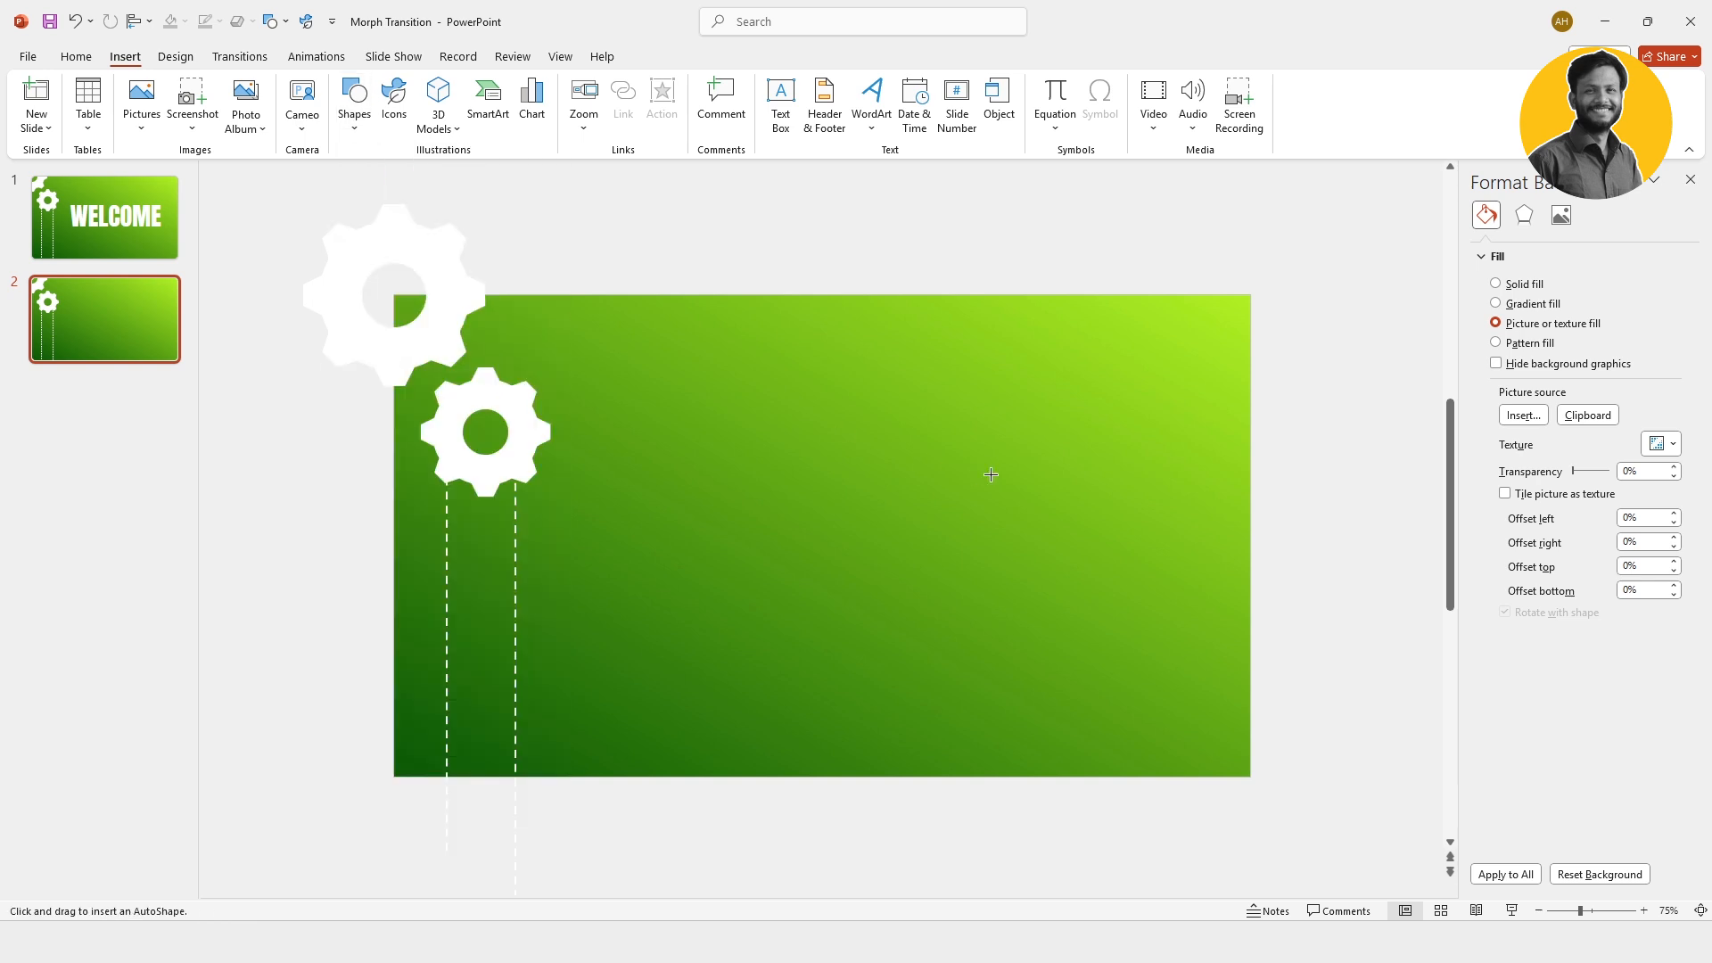
left_click_drag(920, 394, 1211, 751)
left_click_drag(1072, 568, 1080, 532)
left_click_drag(974, 357, 945, 357)
left_click_drag(1038, 467, 1001, 465)
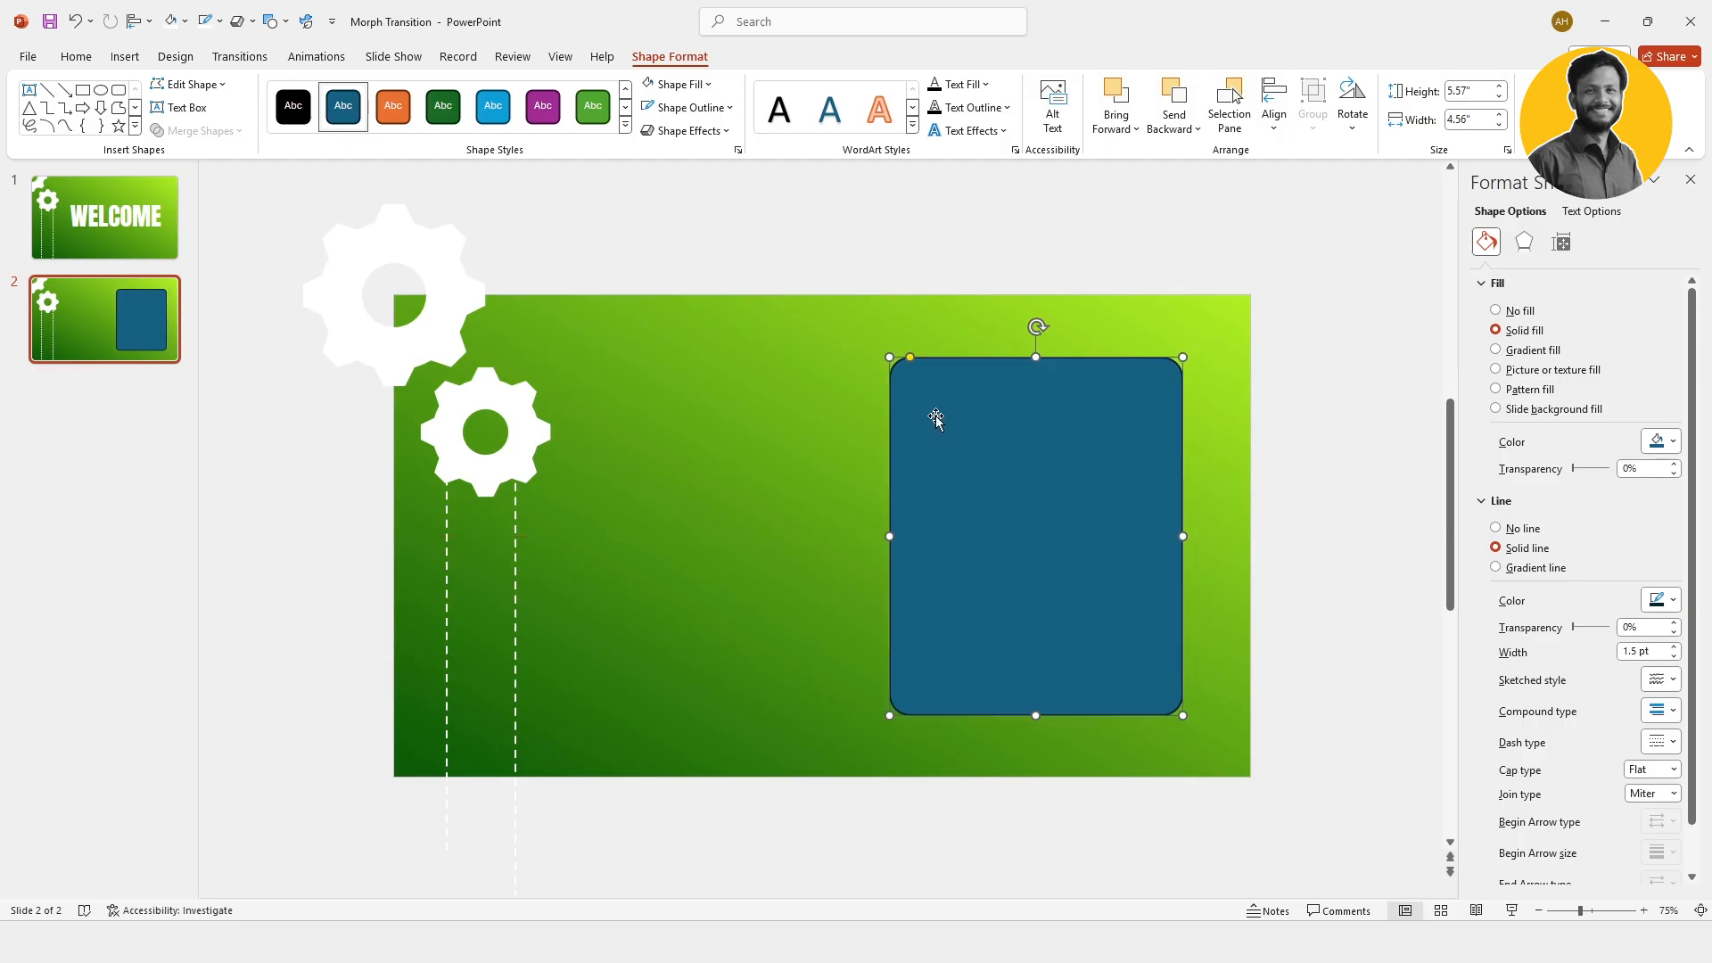
Step: Give the rounded rectangle a white fill and a white outline 2.25 pt thick
left_click(682, 84)
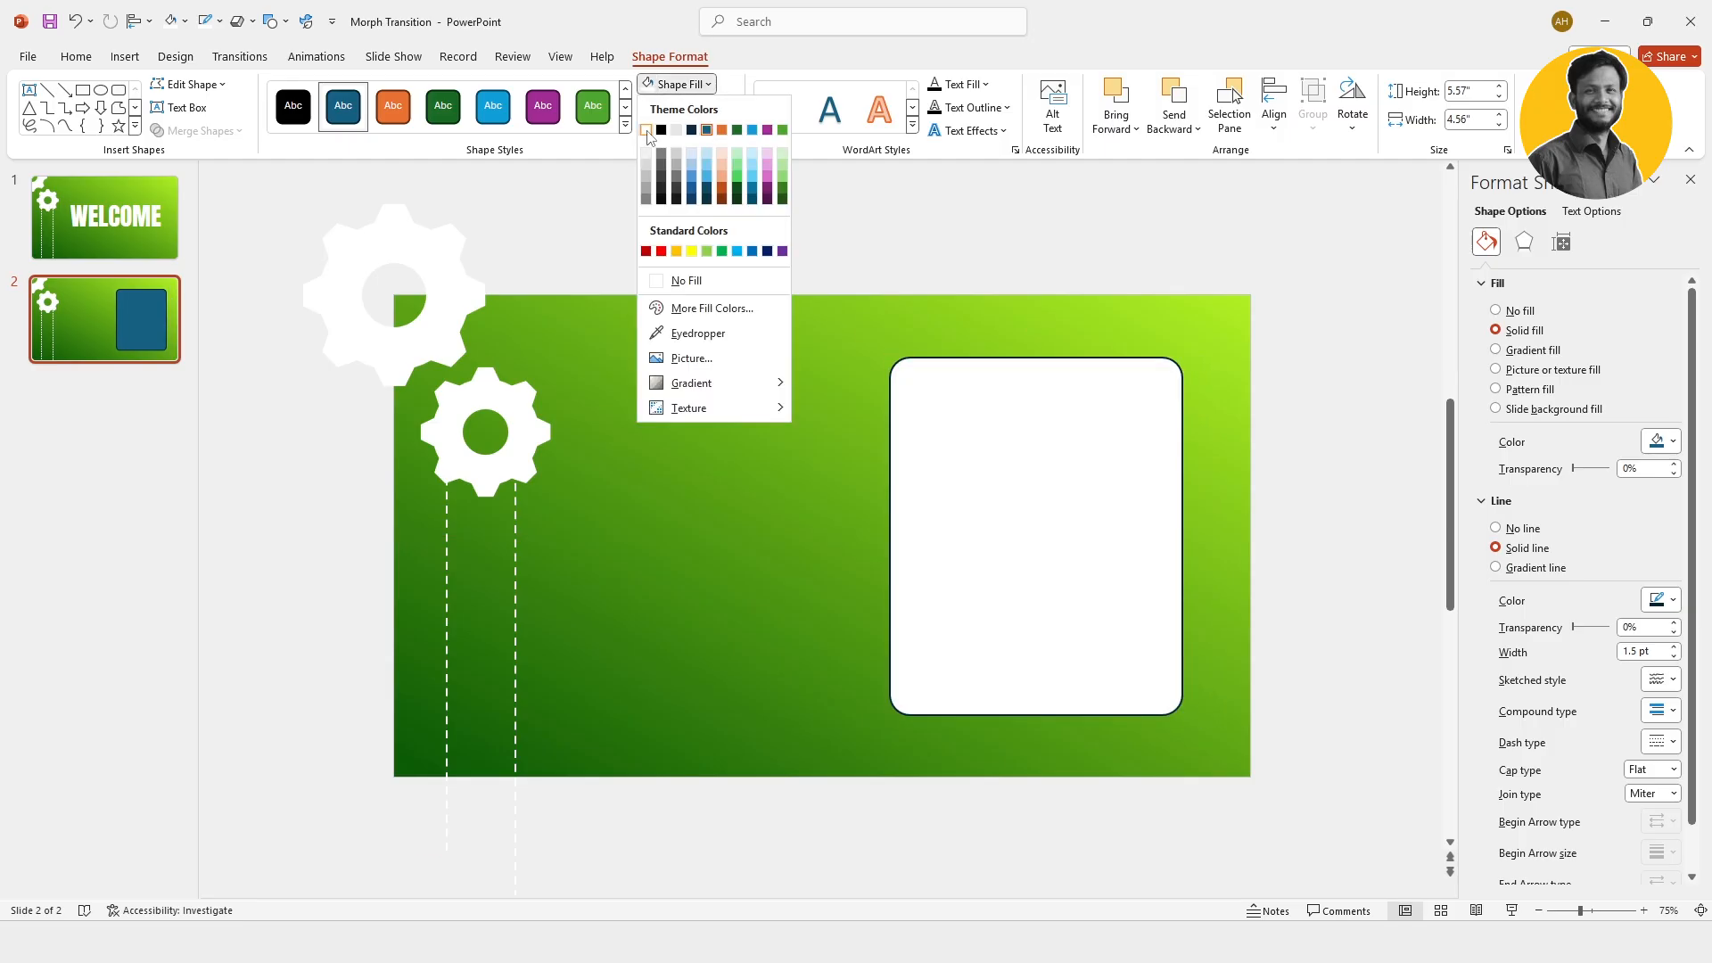
left_click(647, 131)
left_click(660, 107)
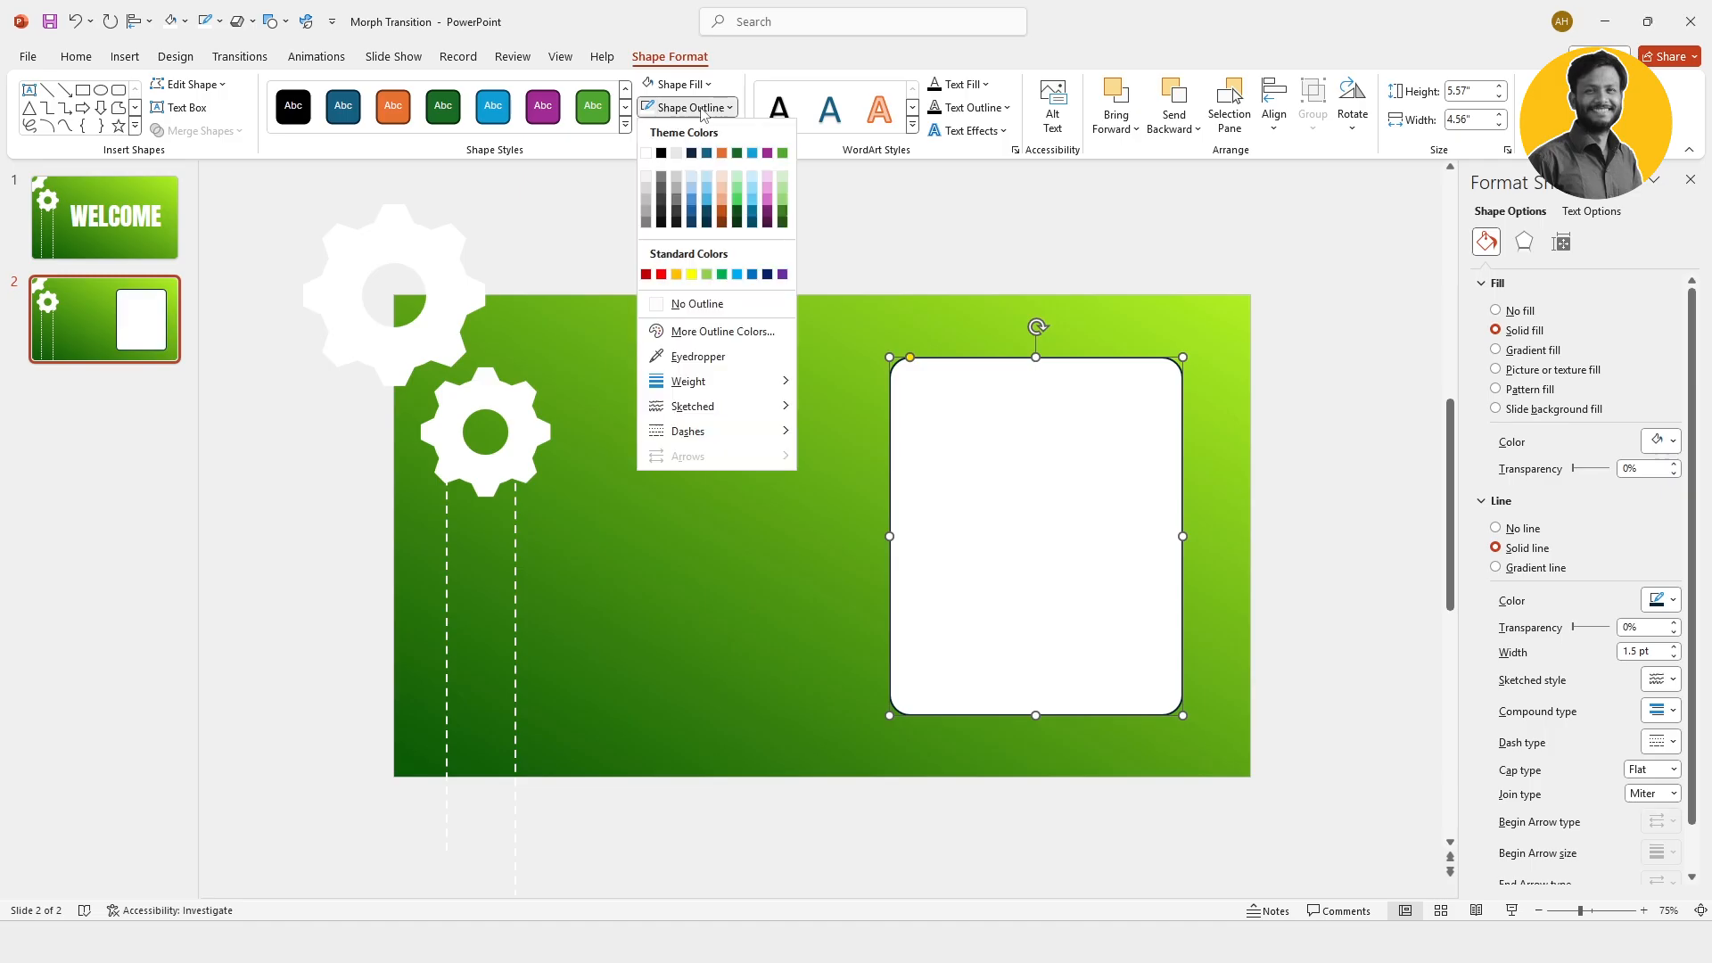
left_click(647, 153)
left_click(686, 107)
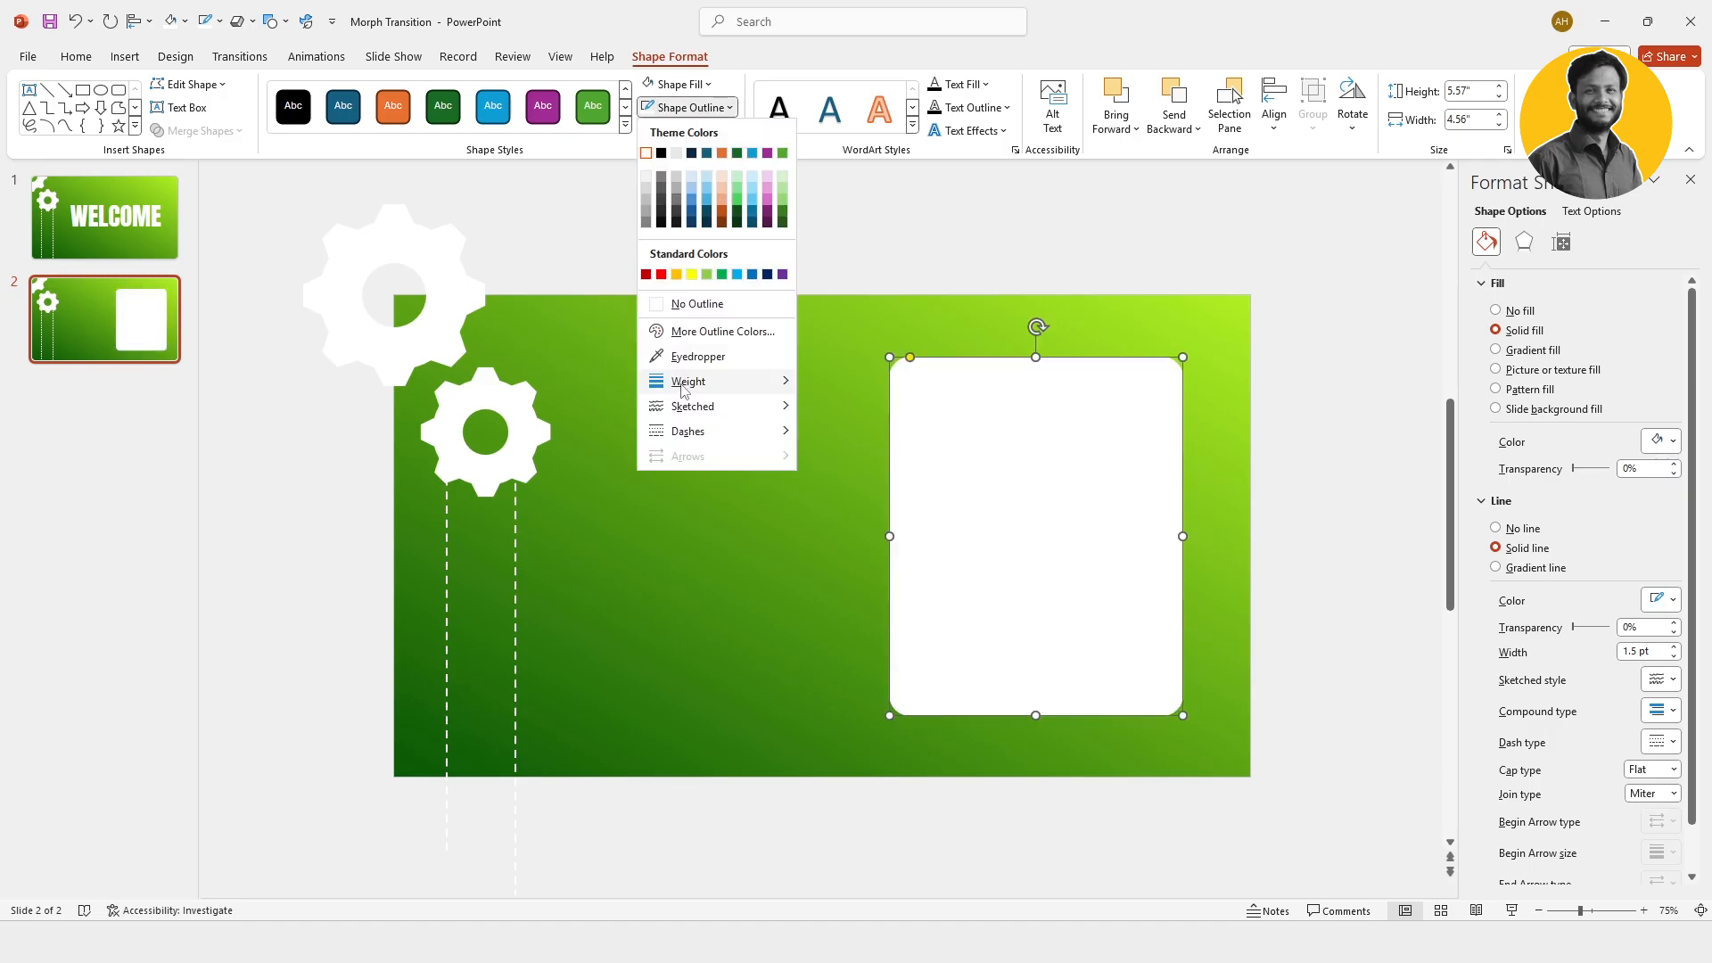
mouse_move(685, 389)
left_click(852, 503)
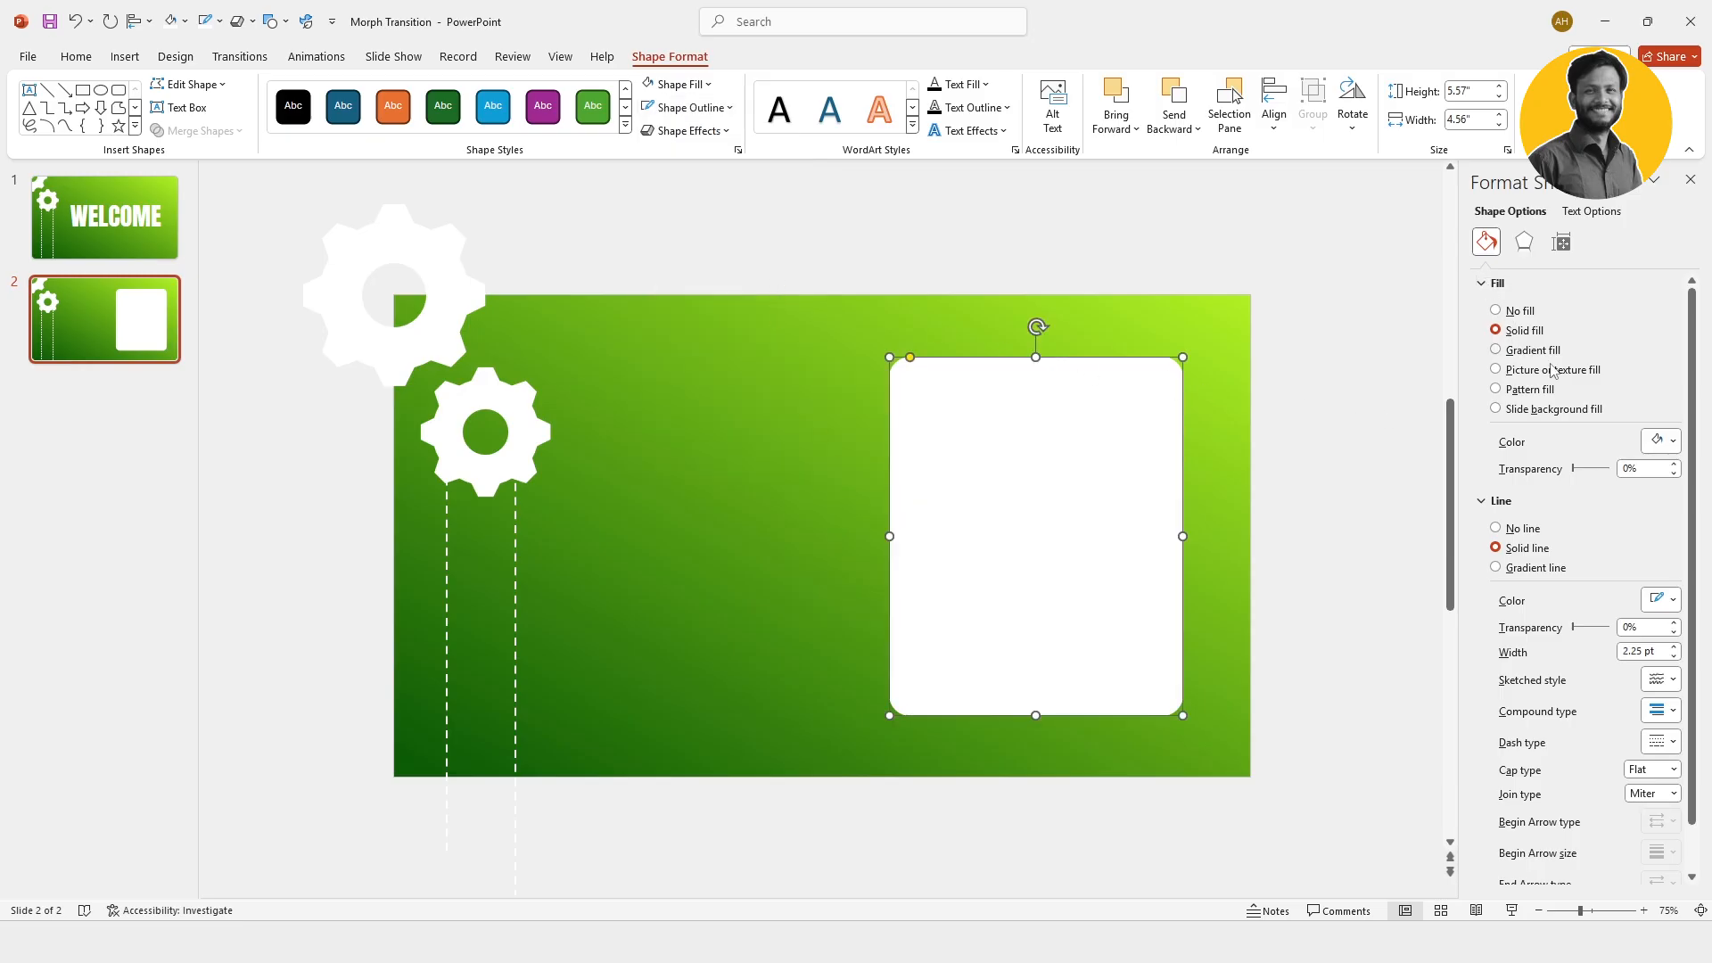
Step: Set the fill transparency of the white rounded rectangle to 50%
left_click(1648, 468)
type("50")
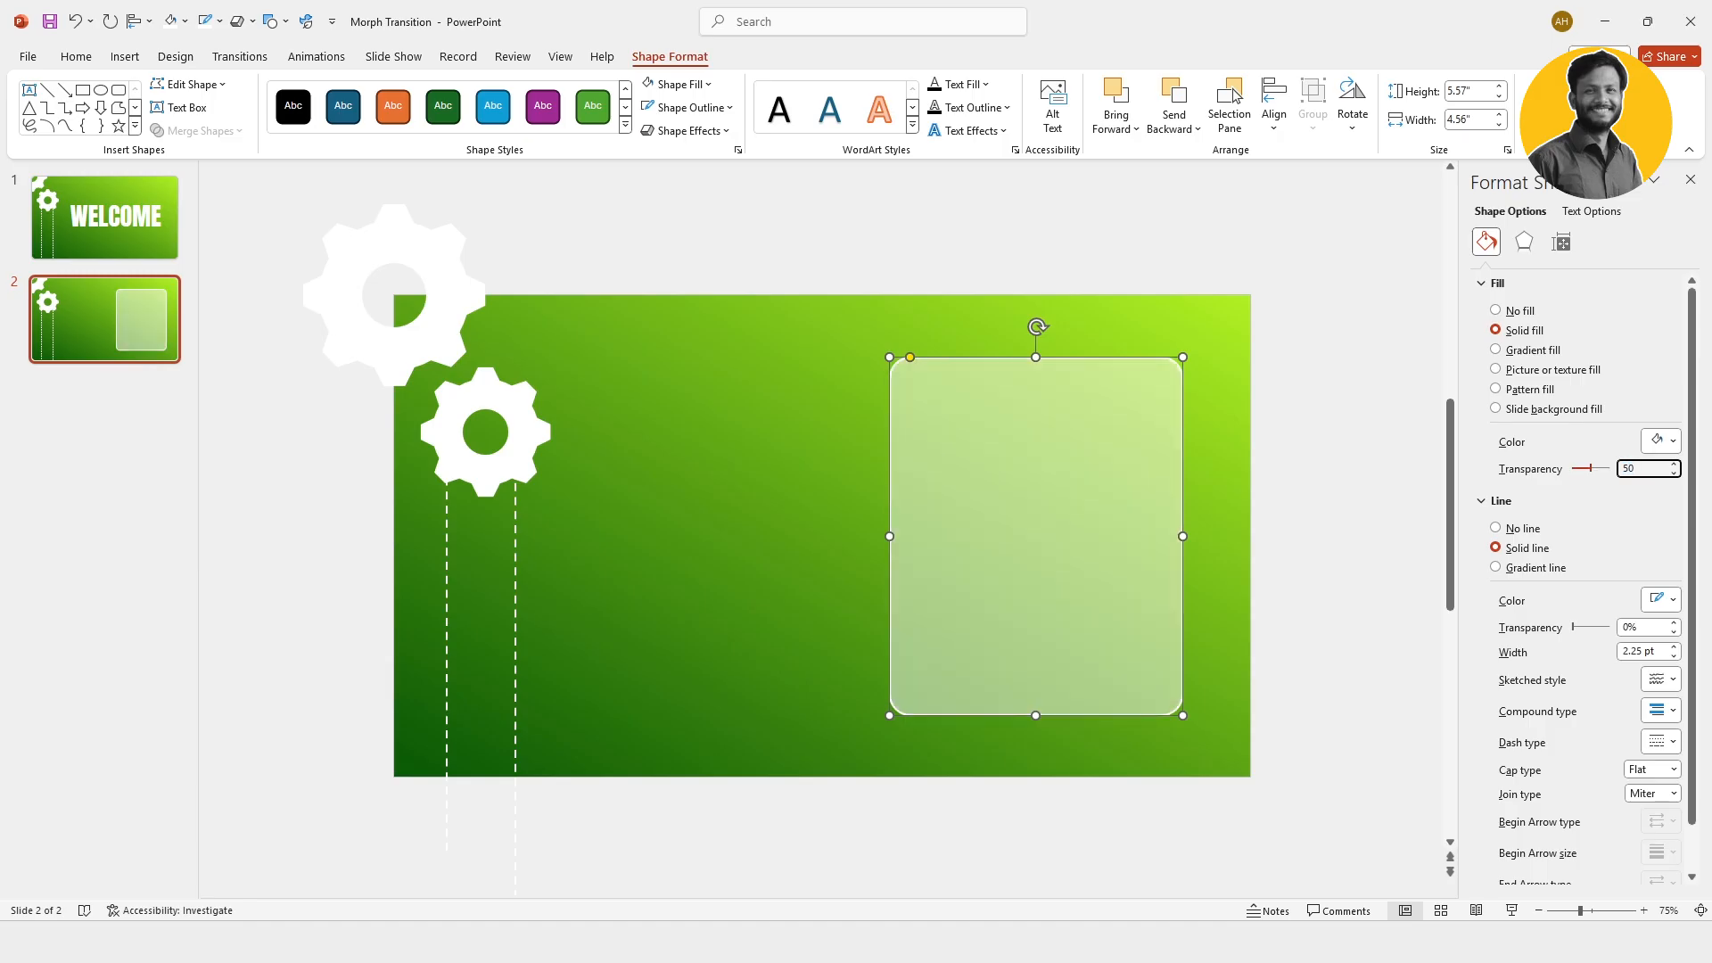
left_click(1372, 481)
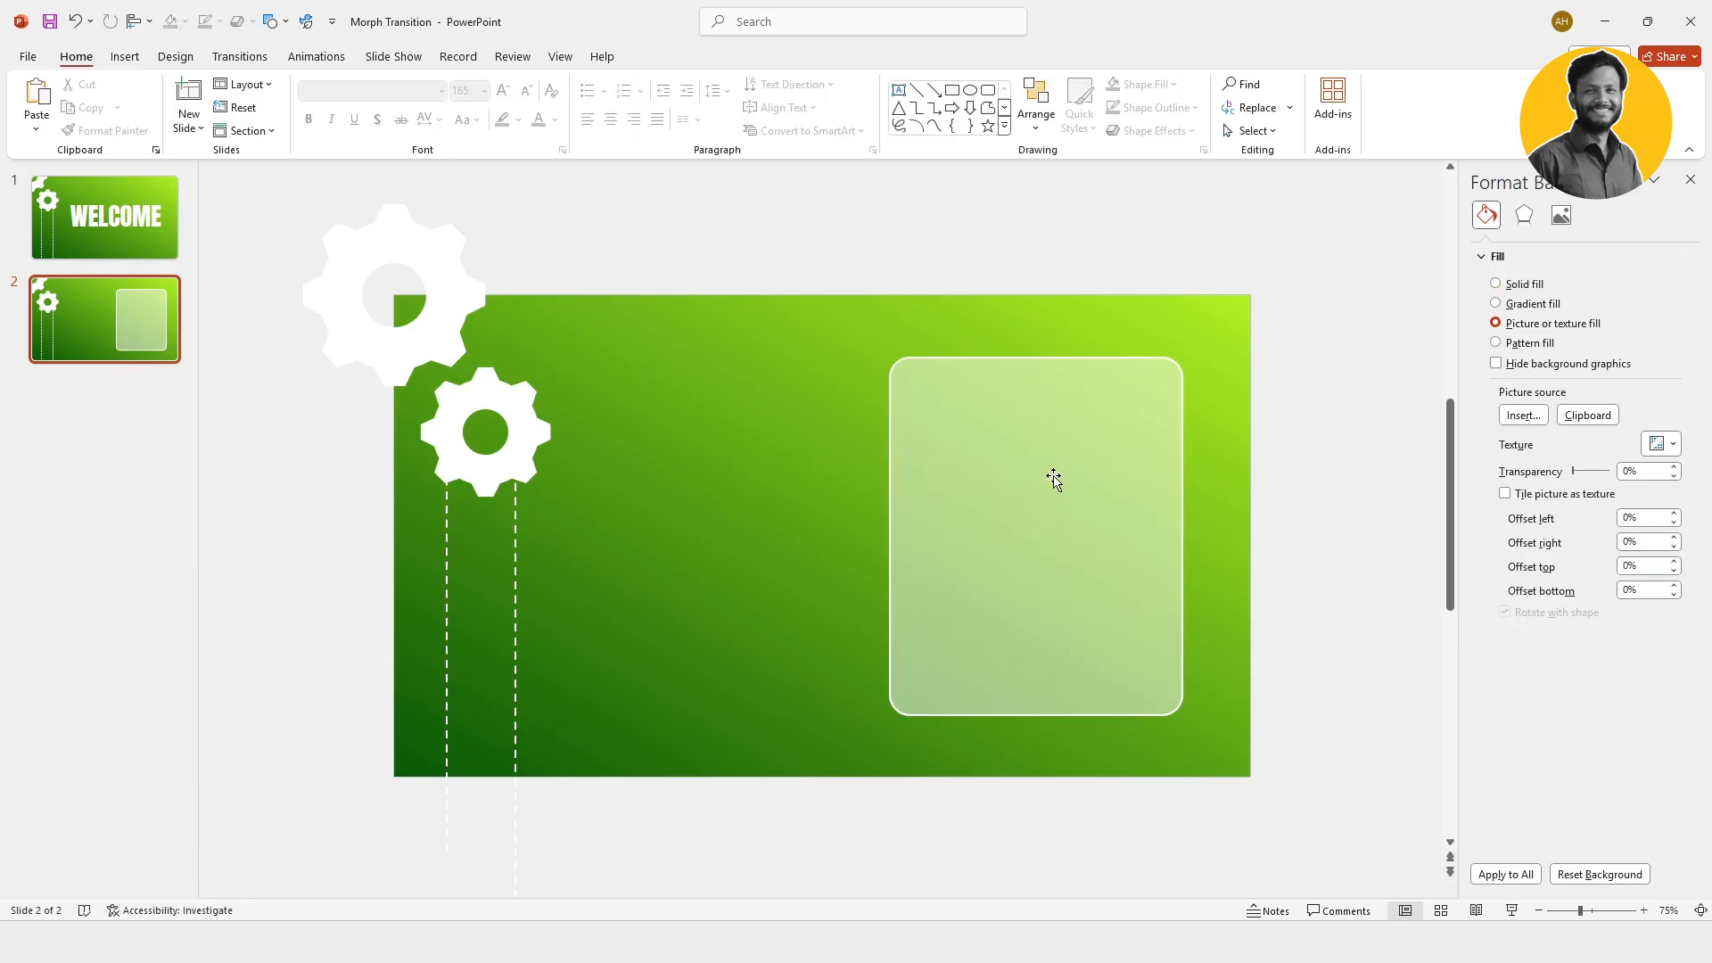
Step: Align the rounded rectangle to the vertical middle of the slide
left_click(1012, 490)
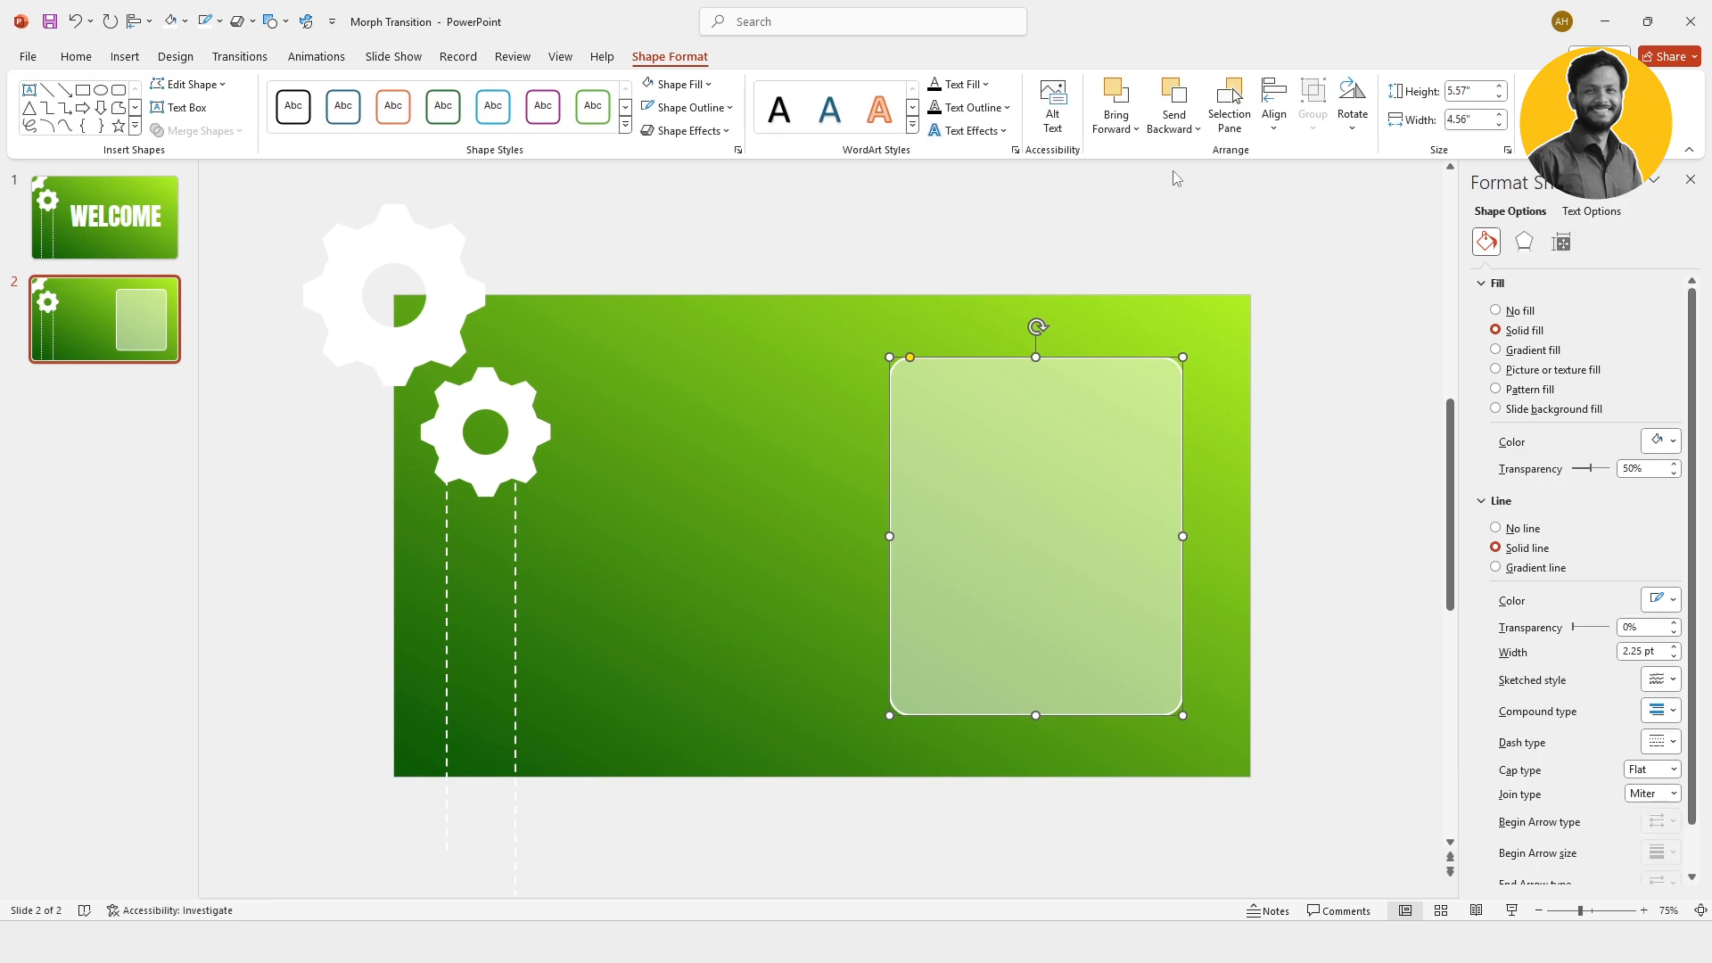
left_click(1274, 111)
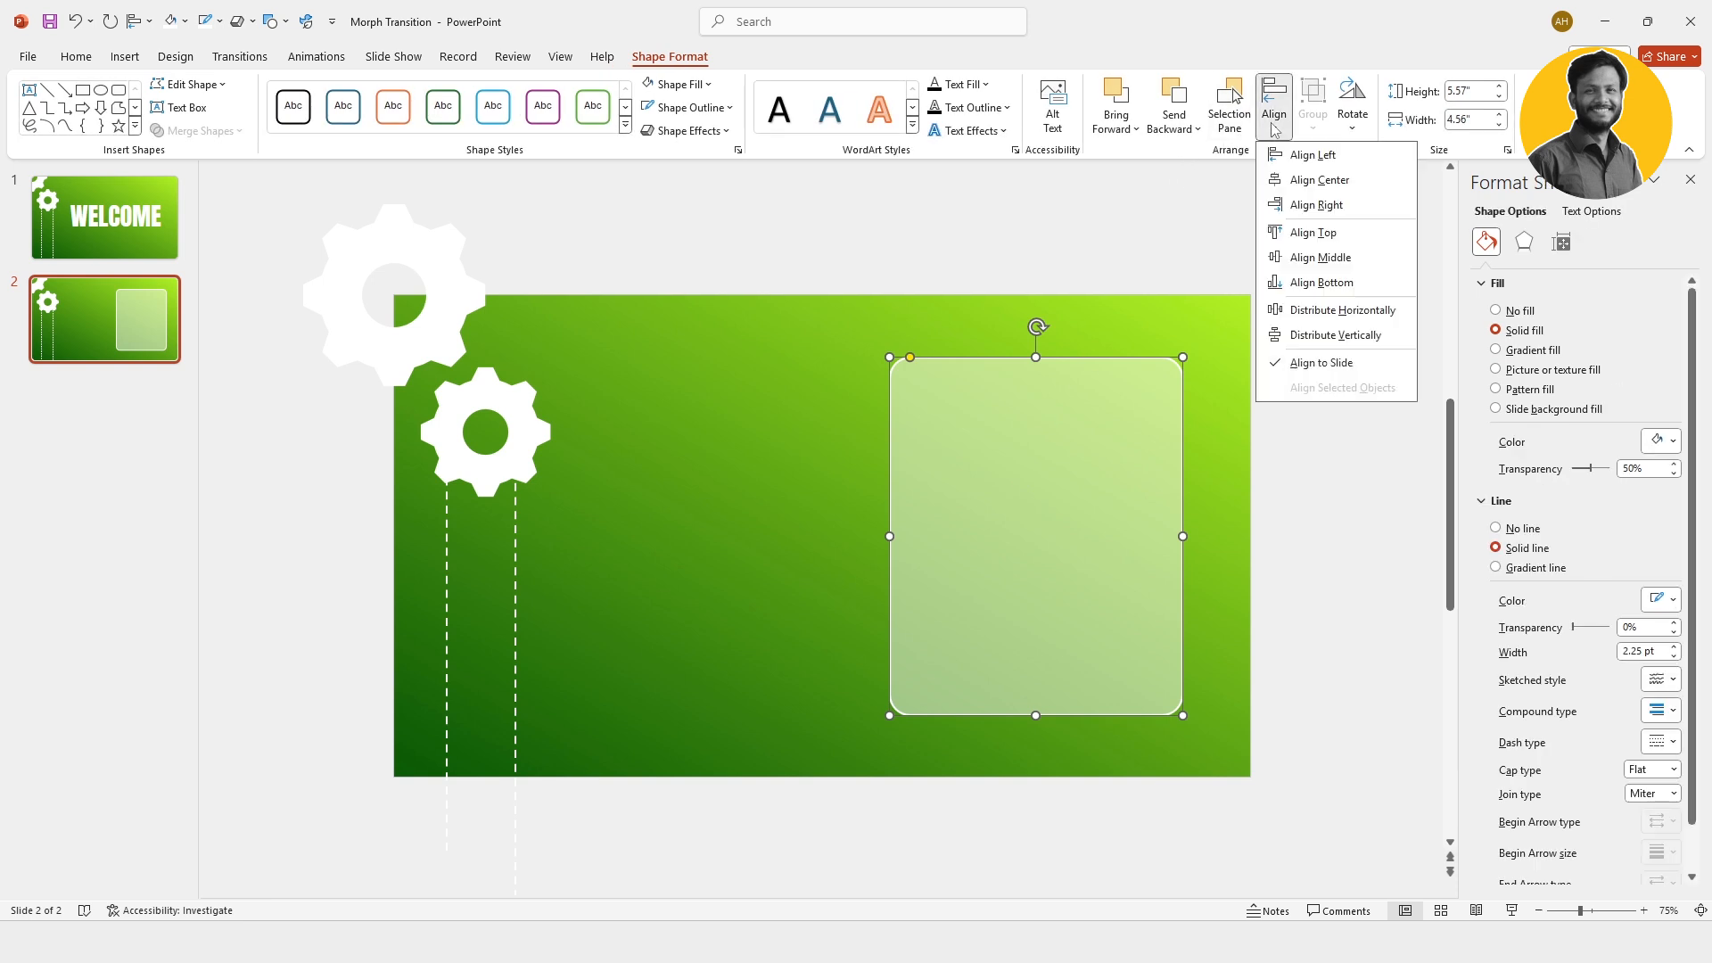
left_click(1315, 263)
left_click(1260, 430)
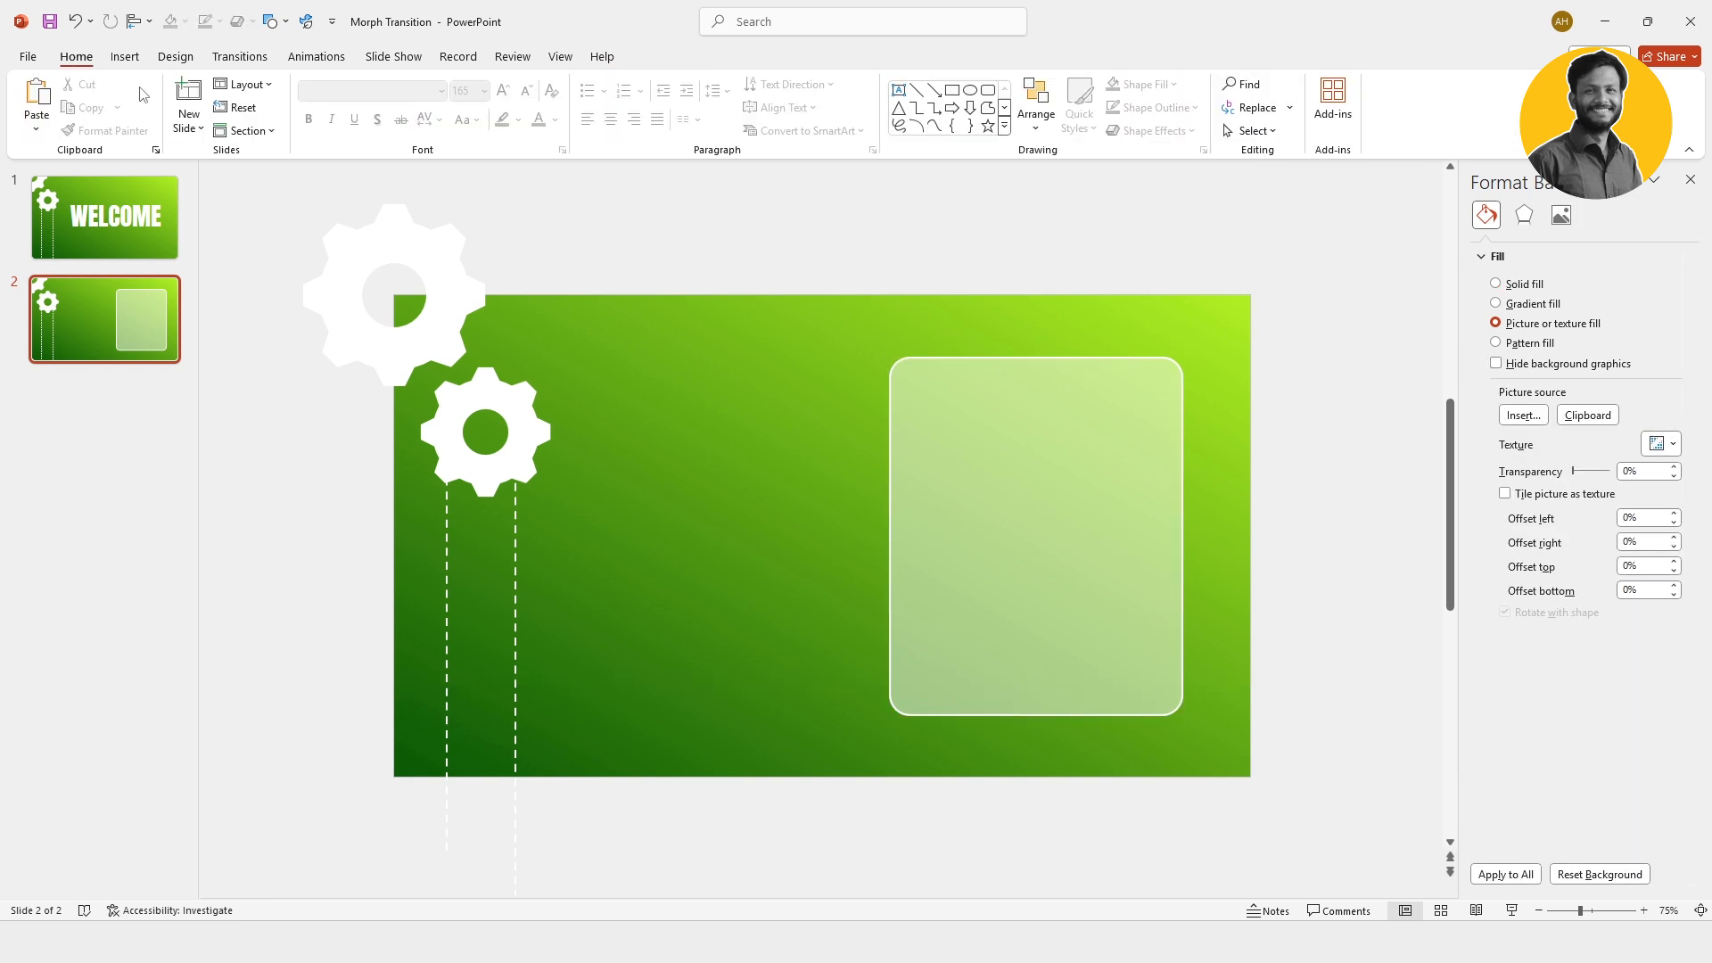
Step: Draw a triangle about 0.7" wide and 0.61" high beside the dashed lines and rotate it to point right
left_click(124, 57)
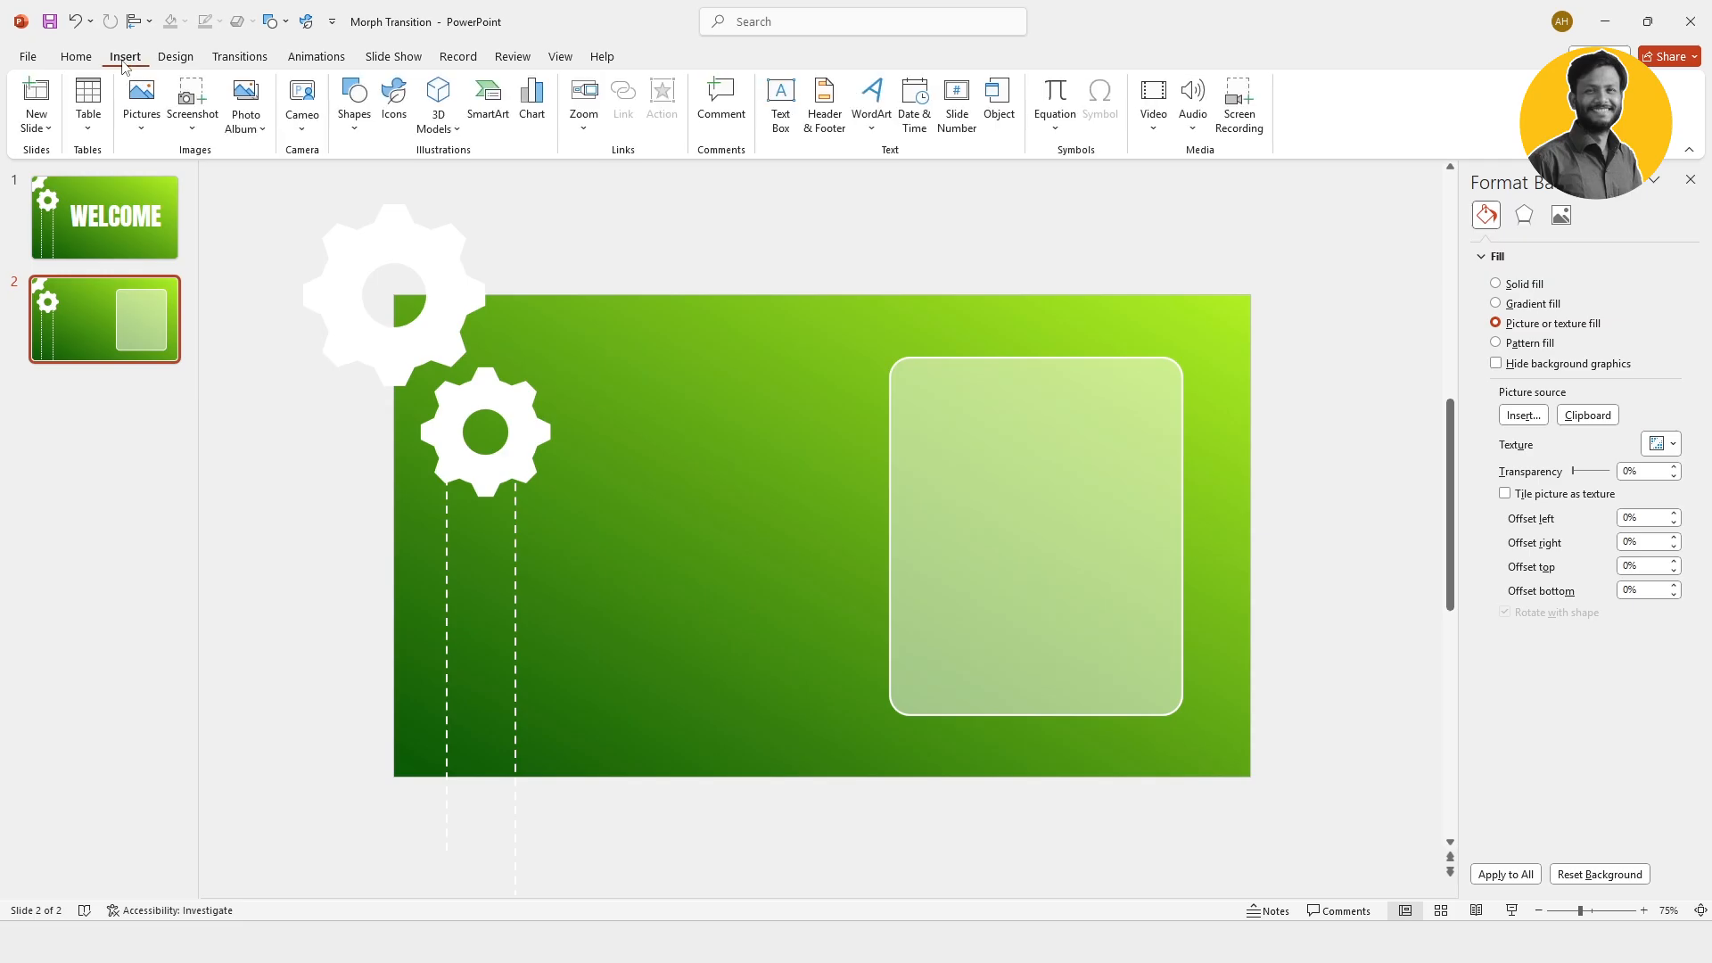
left_click(354, 107)
left_click(454, 176)
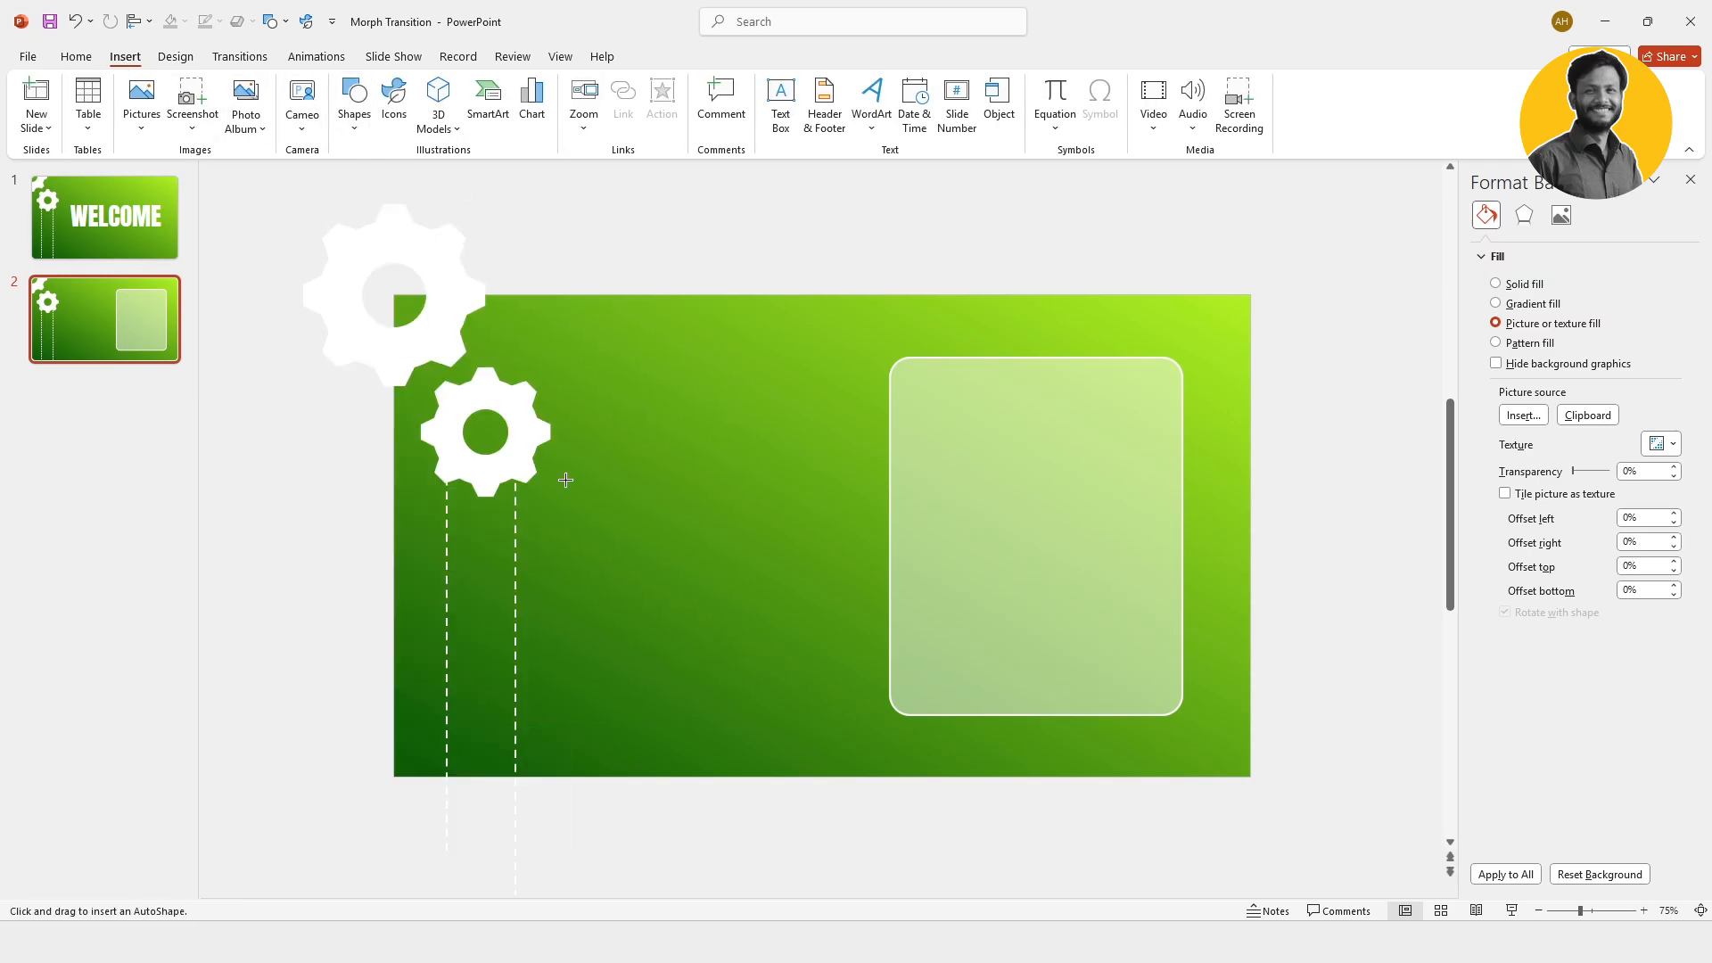
left_click_drag(553, 523, 607, 571)
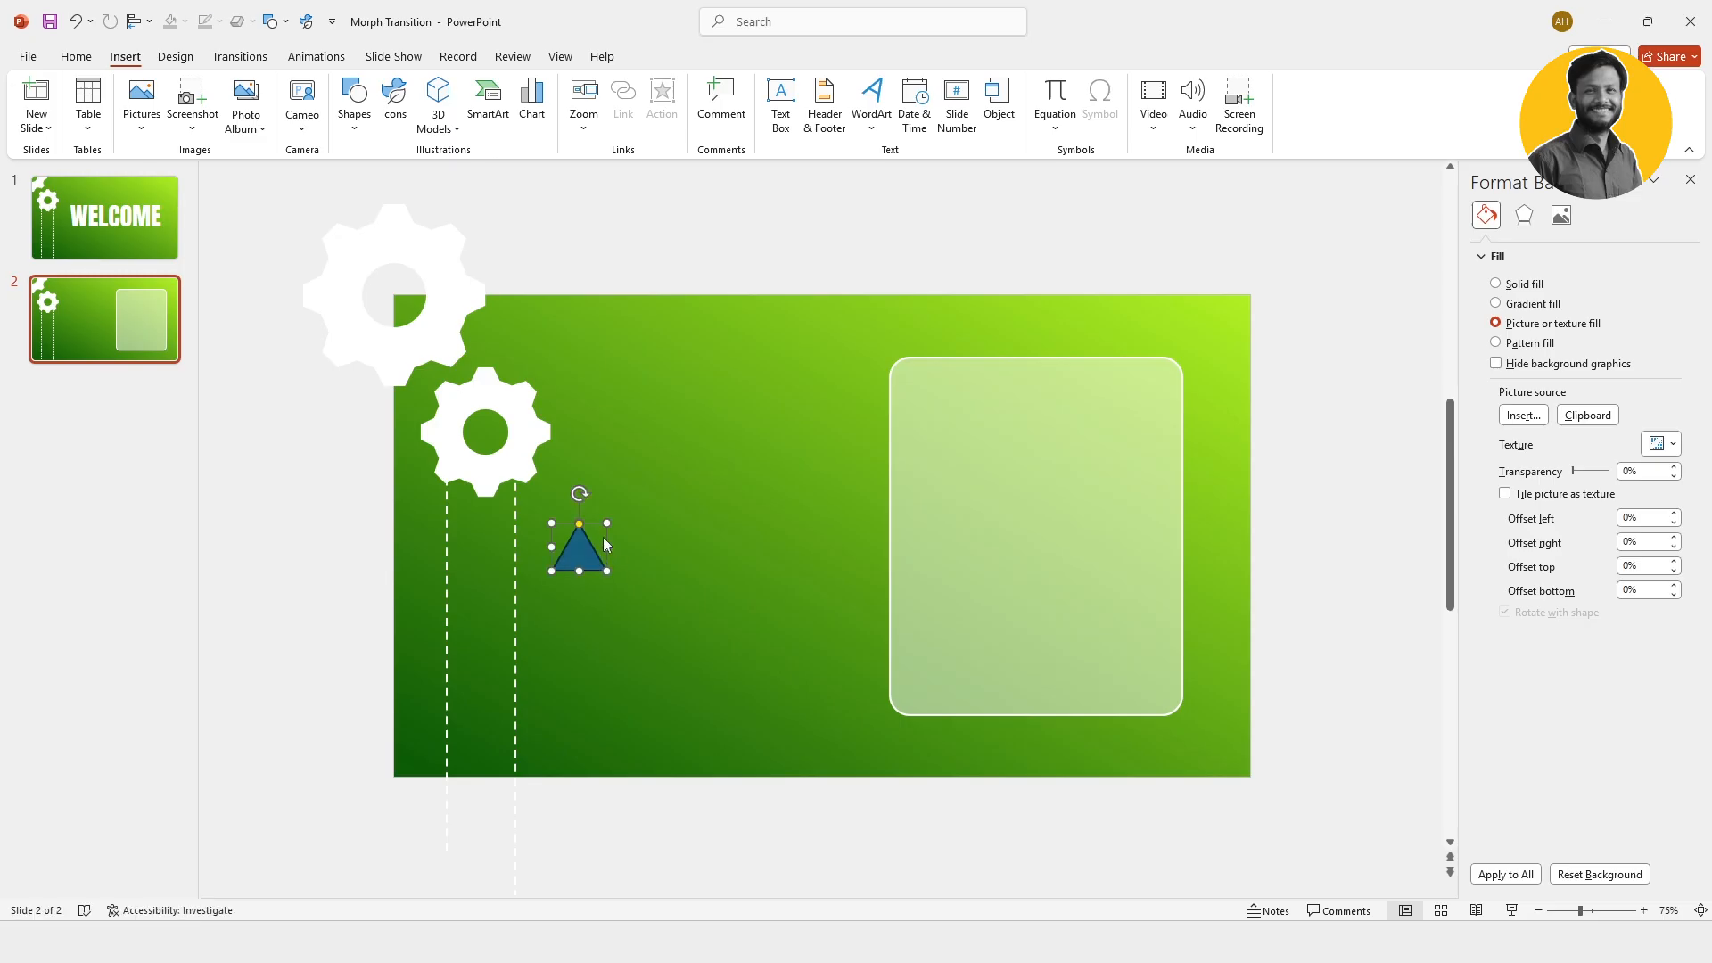
left_click_drag(581, 493, 618, 554)
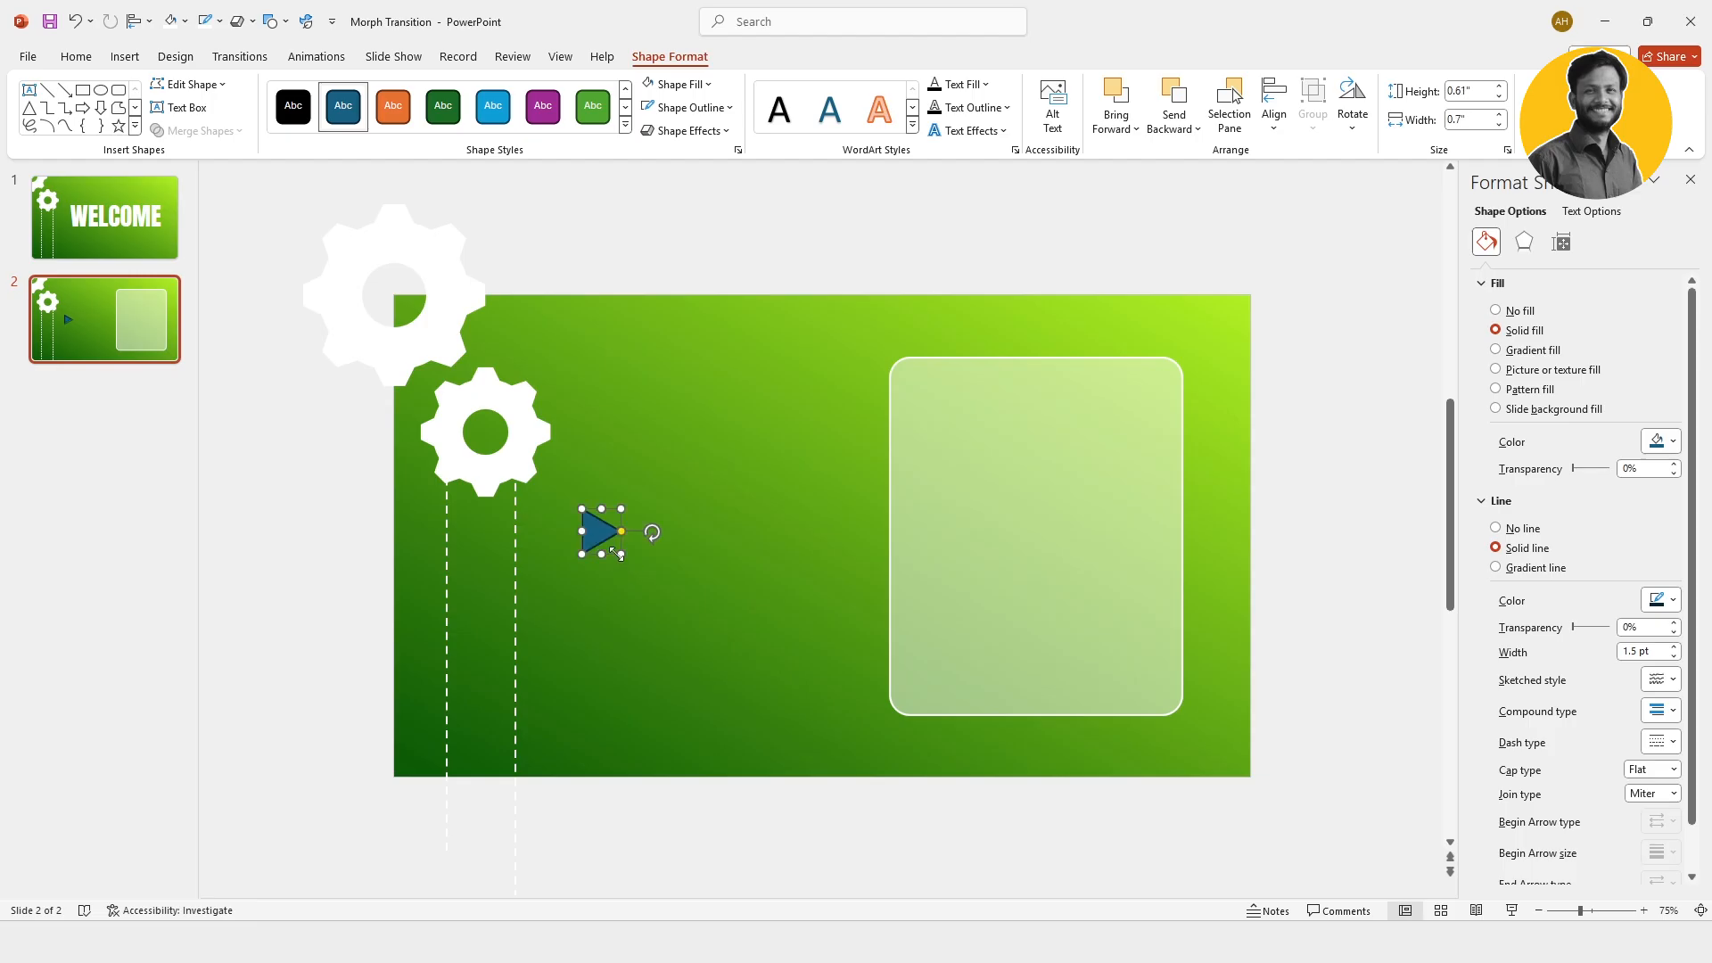
Step: Fill the small triangle with white and remove its outline
left_click(708, 84)
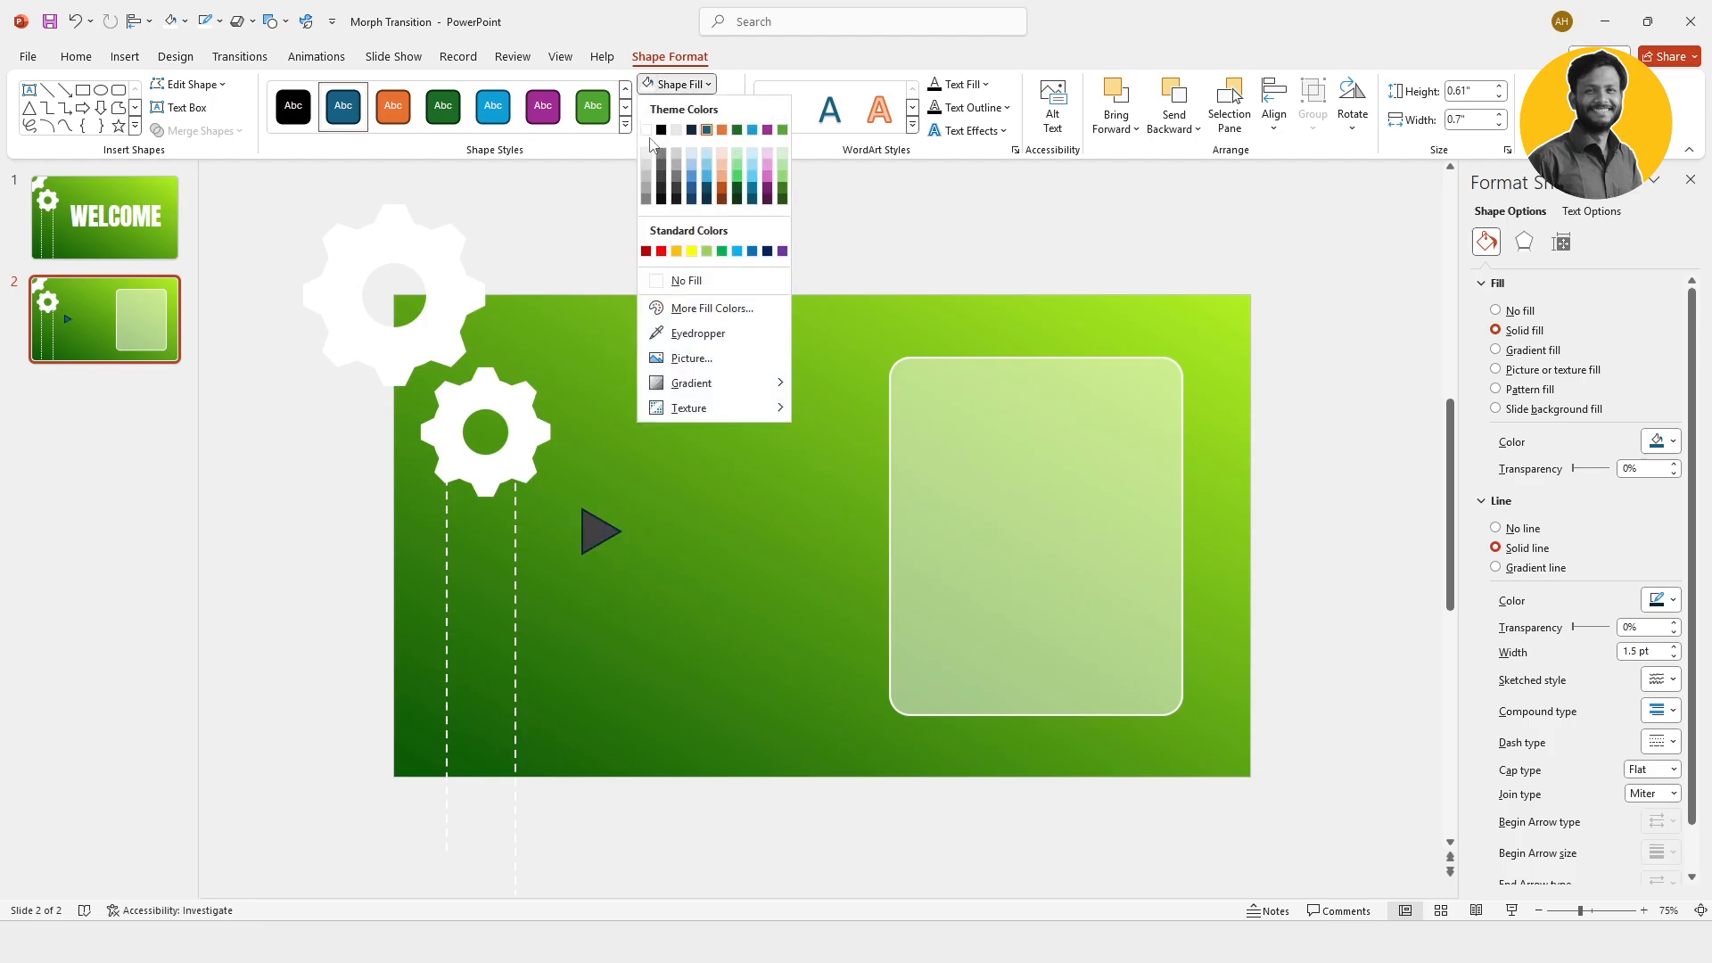
left_click(658, 133)
left_click(599, 532)
left_click(686, 107)
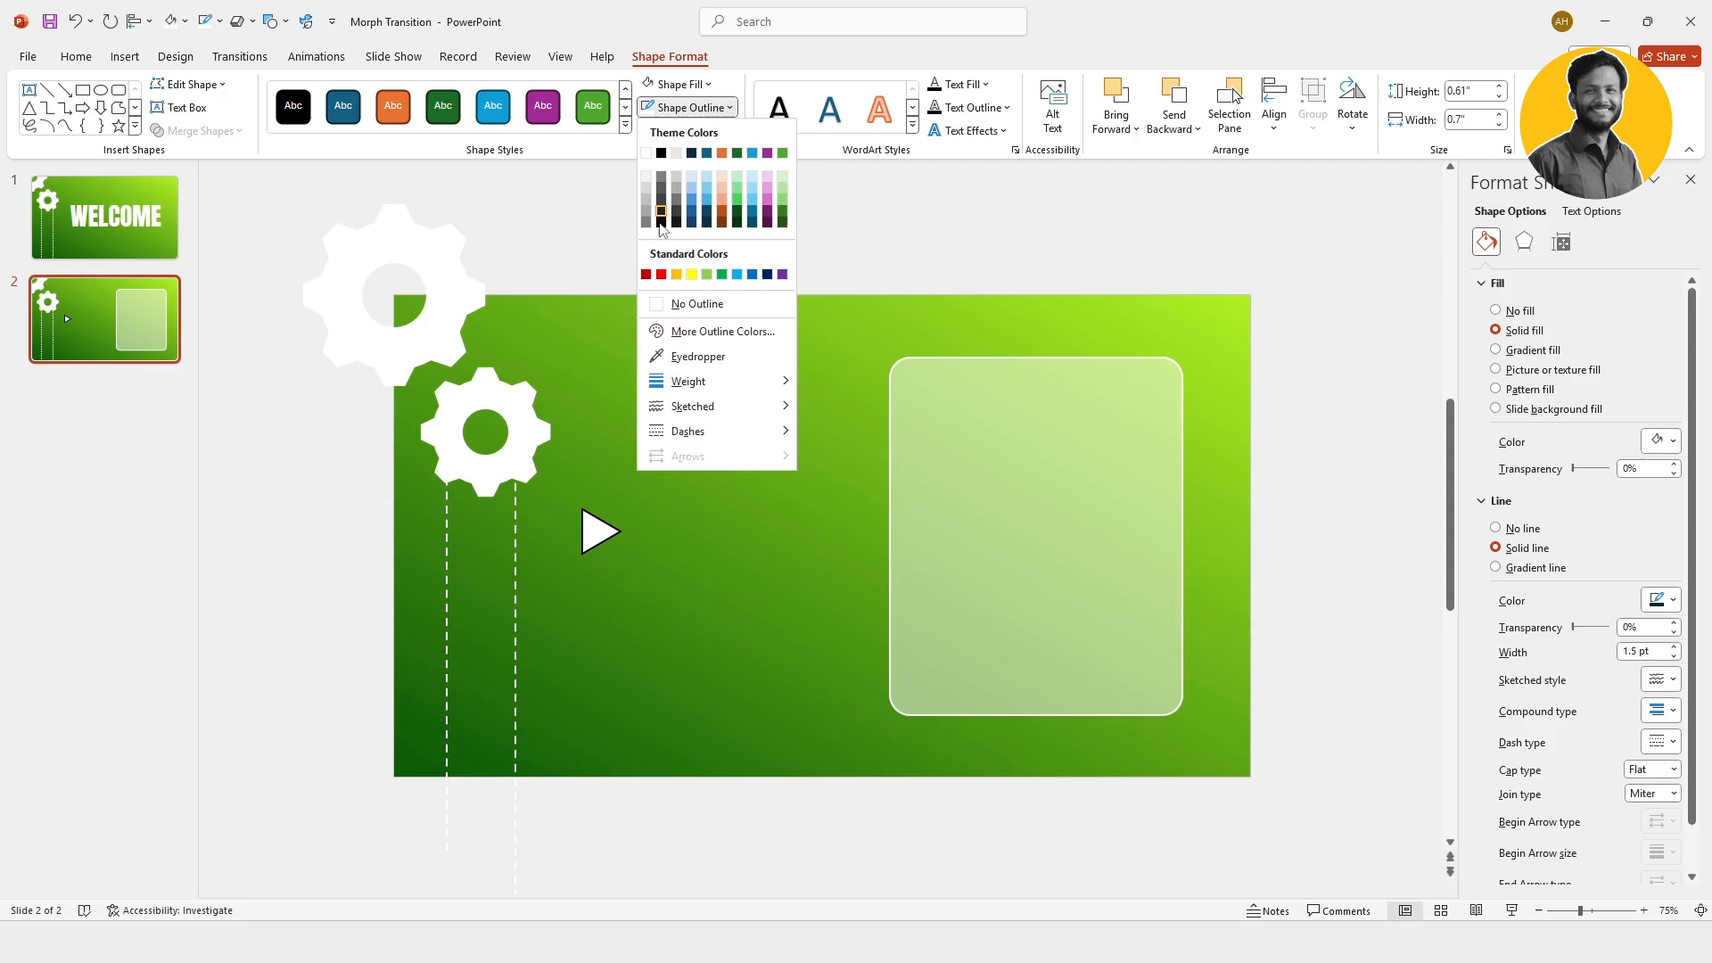
left_click(695, 304)
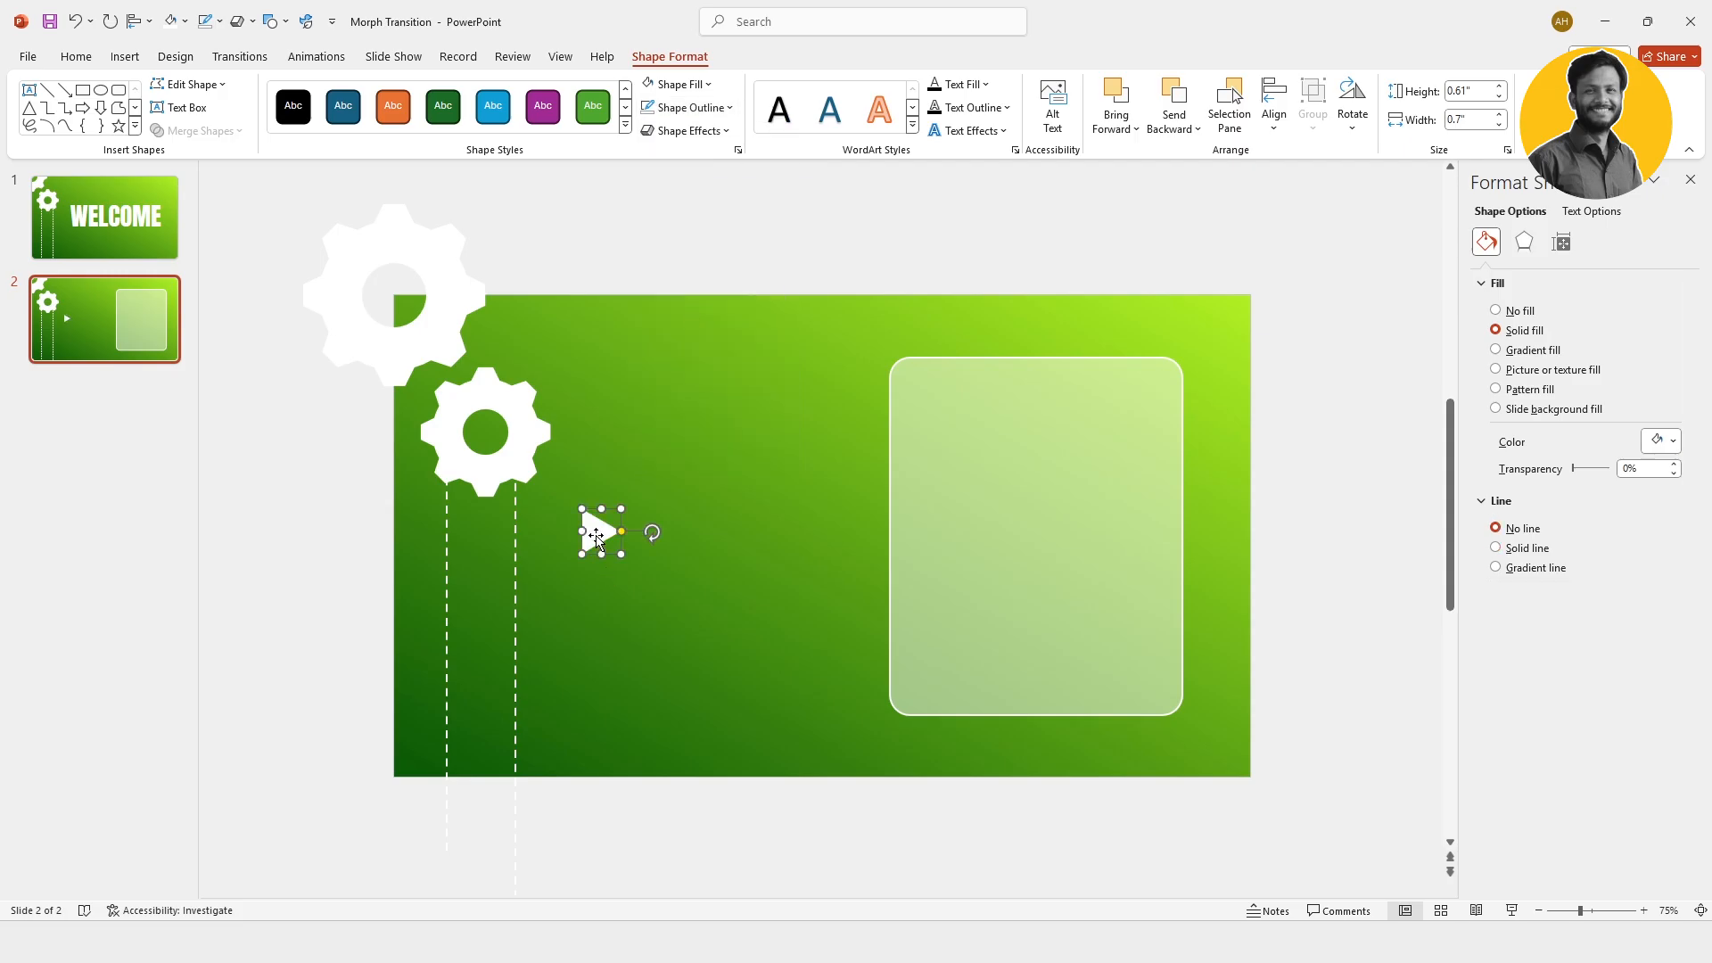
Step: Place two copies of the white triangle in a column below the original
left_click_drag(597, 624, 596, 624)
left_click_drag(594, 697, 594, 693)
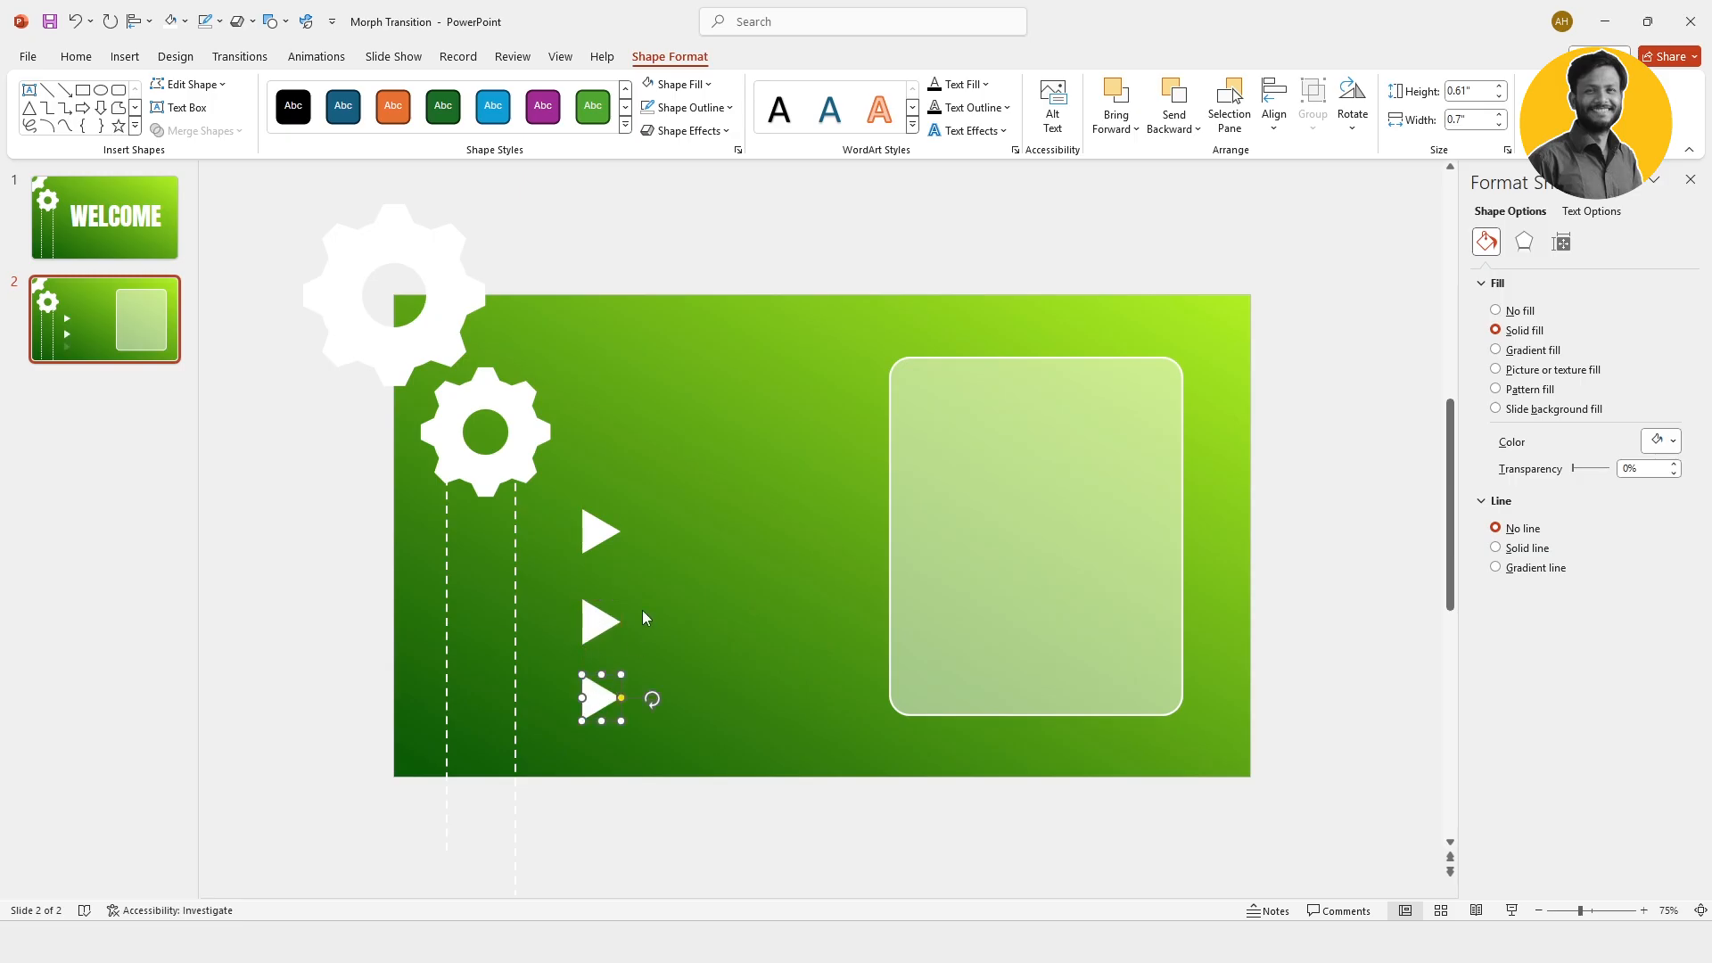
Step: Distribute the three triangles vertically and move them up slightly together
left_click(603, 532, "shift")
left_click(592, 629, "shift")
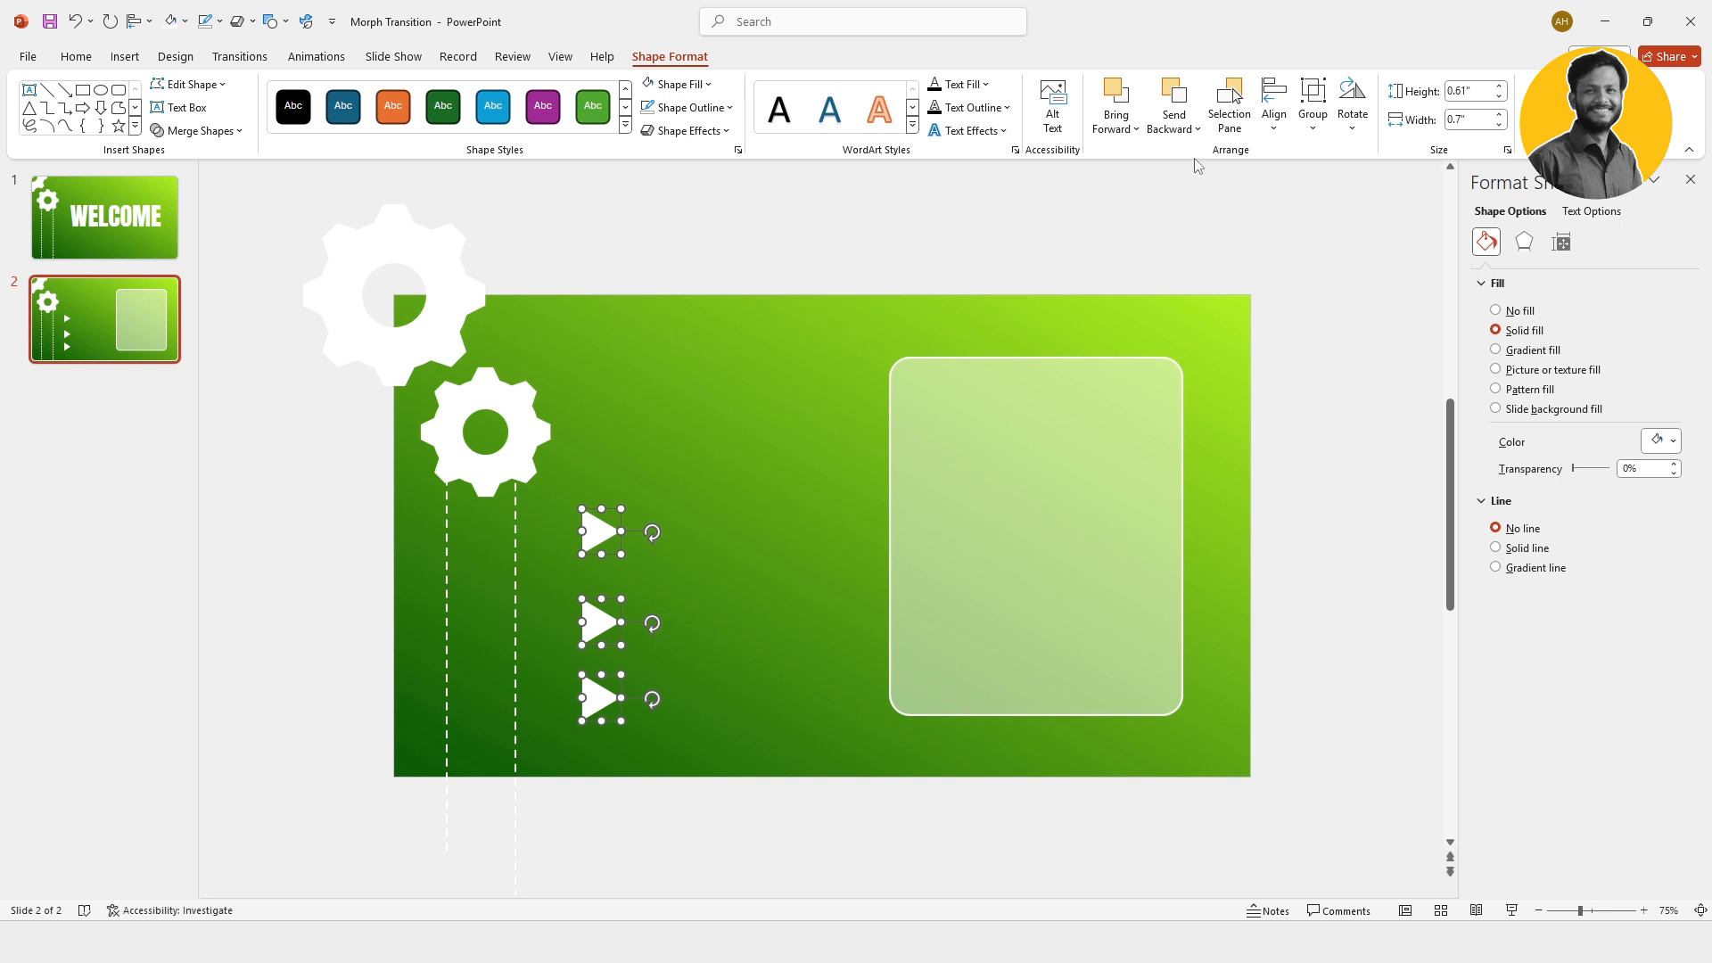
left_click(1284, 123)
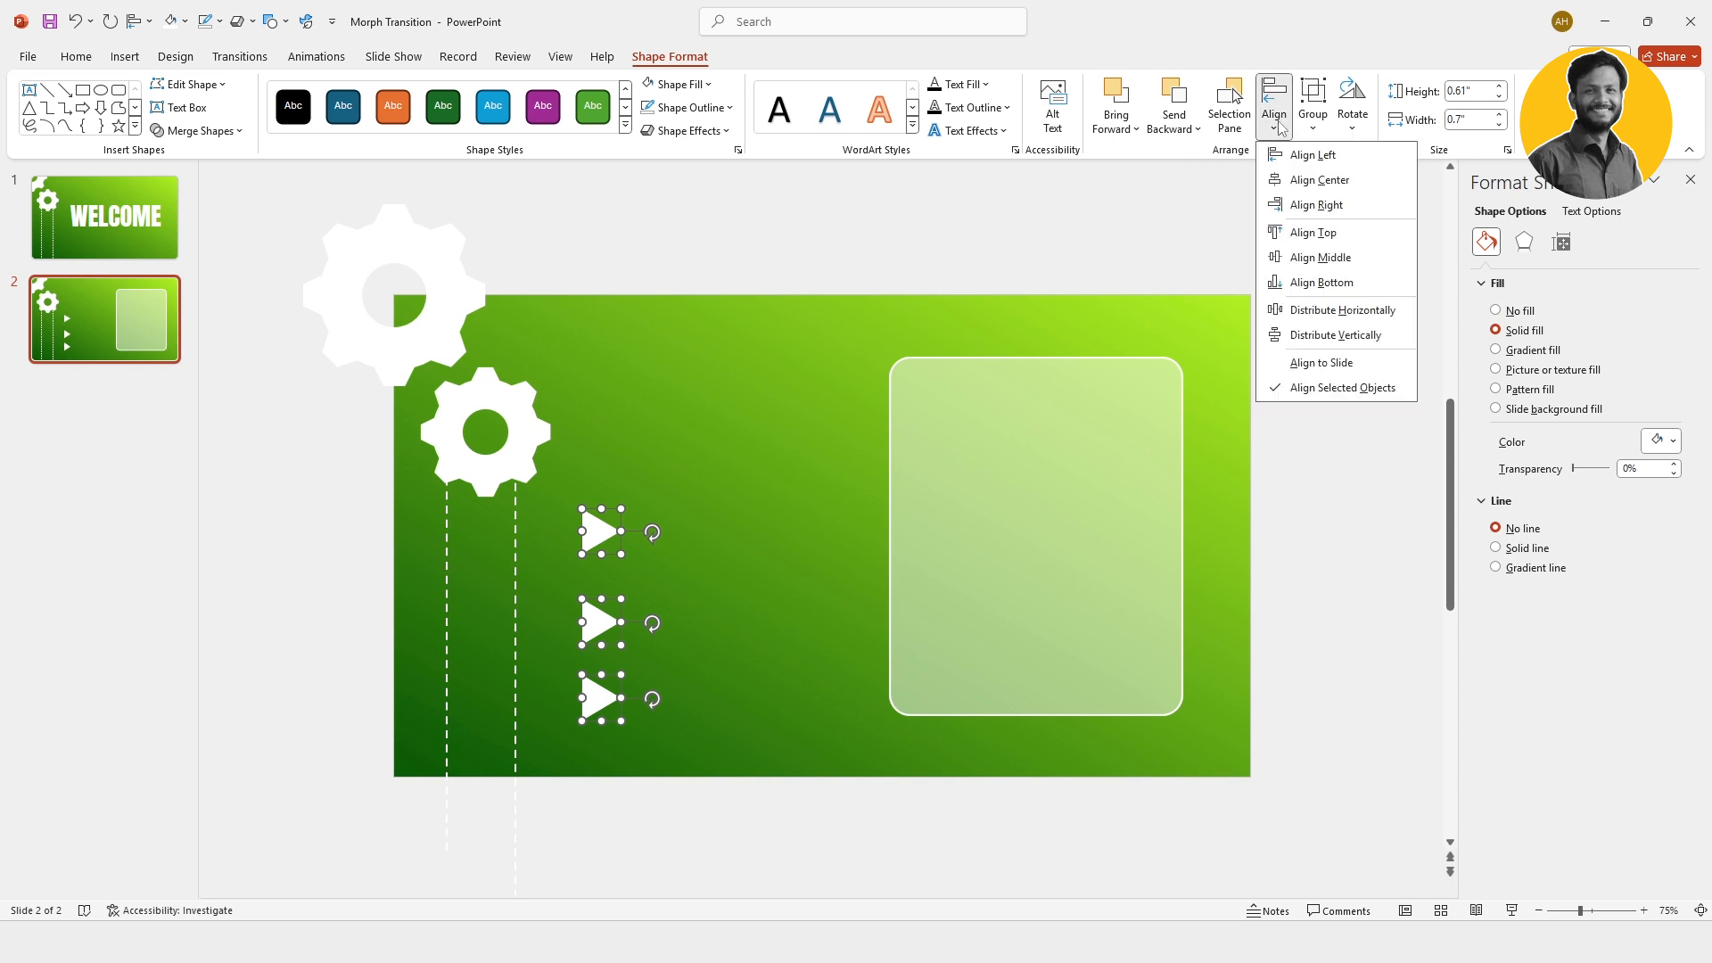
left_click(1309, 336)
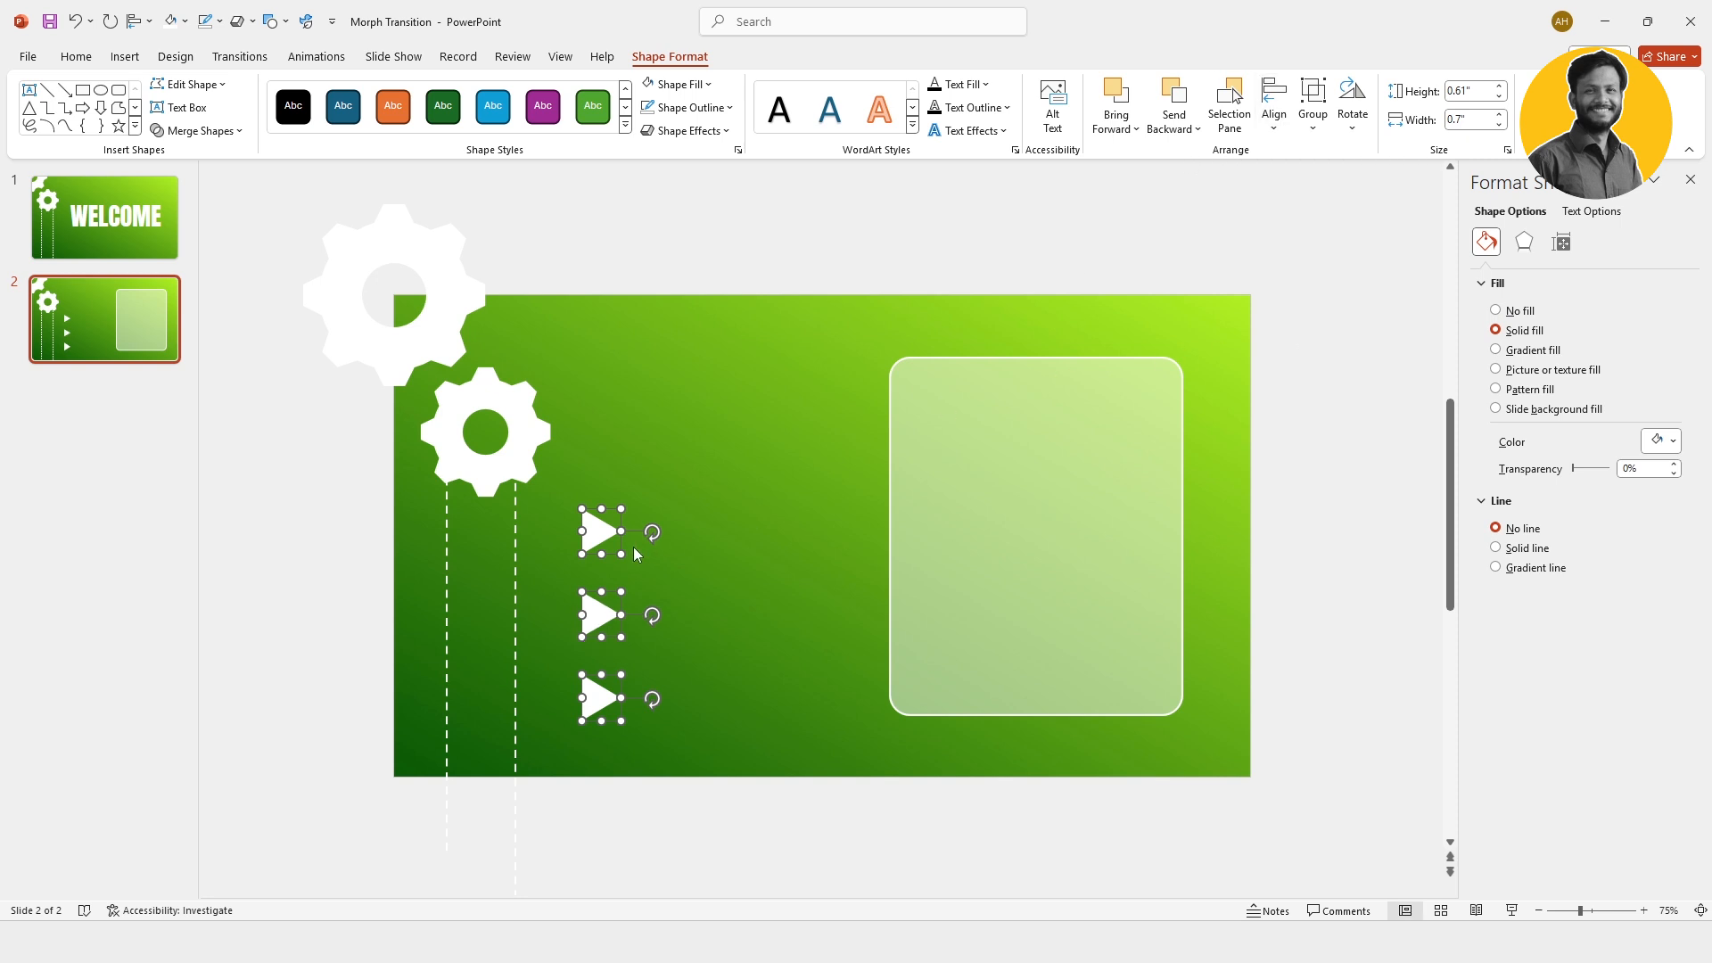
left_click_drag(593, 533, 592, 517)
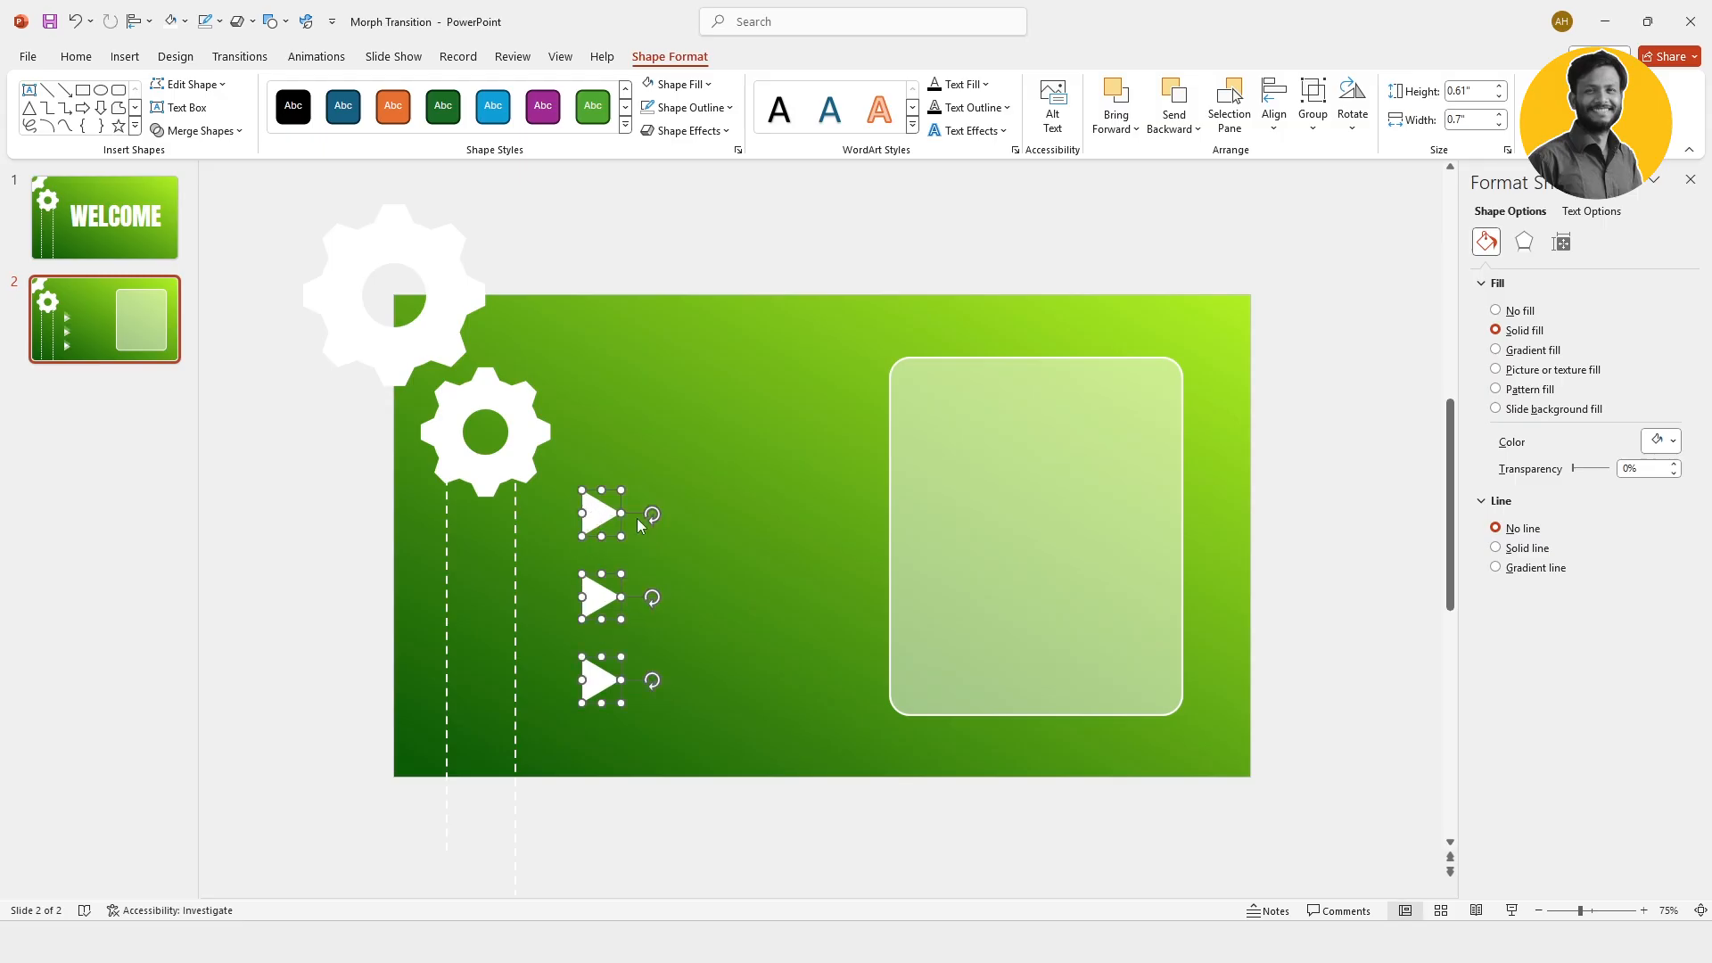
left_click(751, 494)
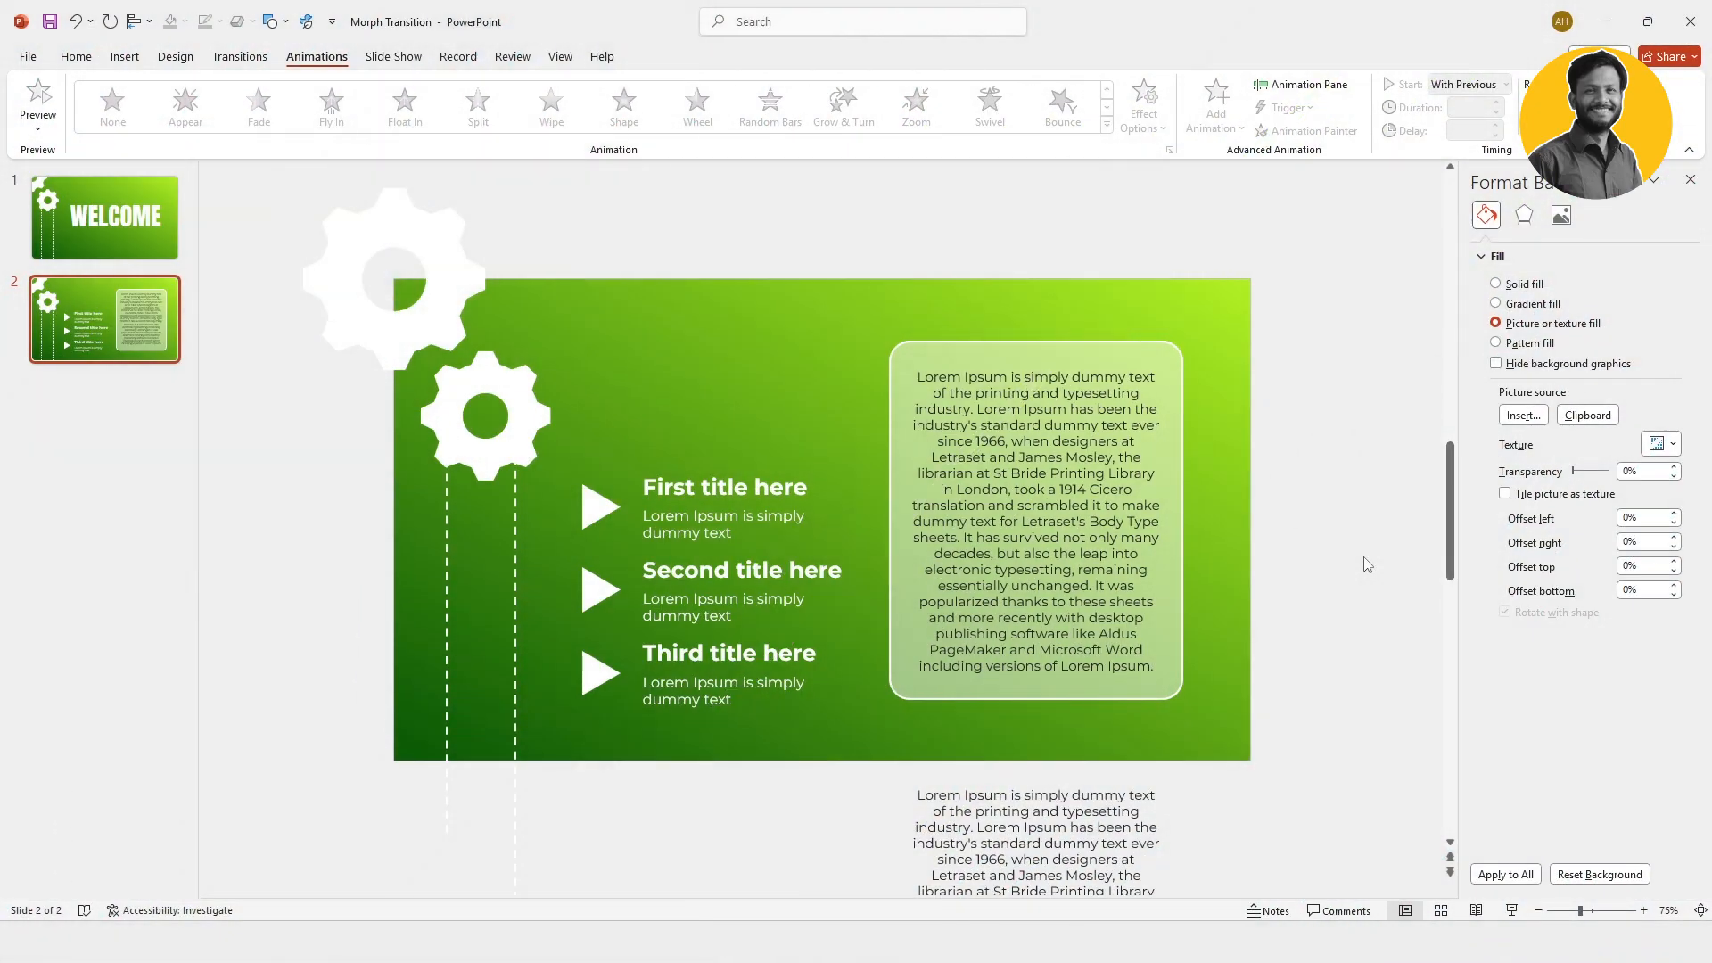
Step: Group the three long Lorem Ipsum text boxes, the one on the panel and the two below the slide
left_click(1085, 535)
left_click(1069, 817, "shift")
scroll(990, 829, "down", 3)
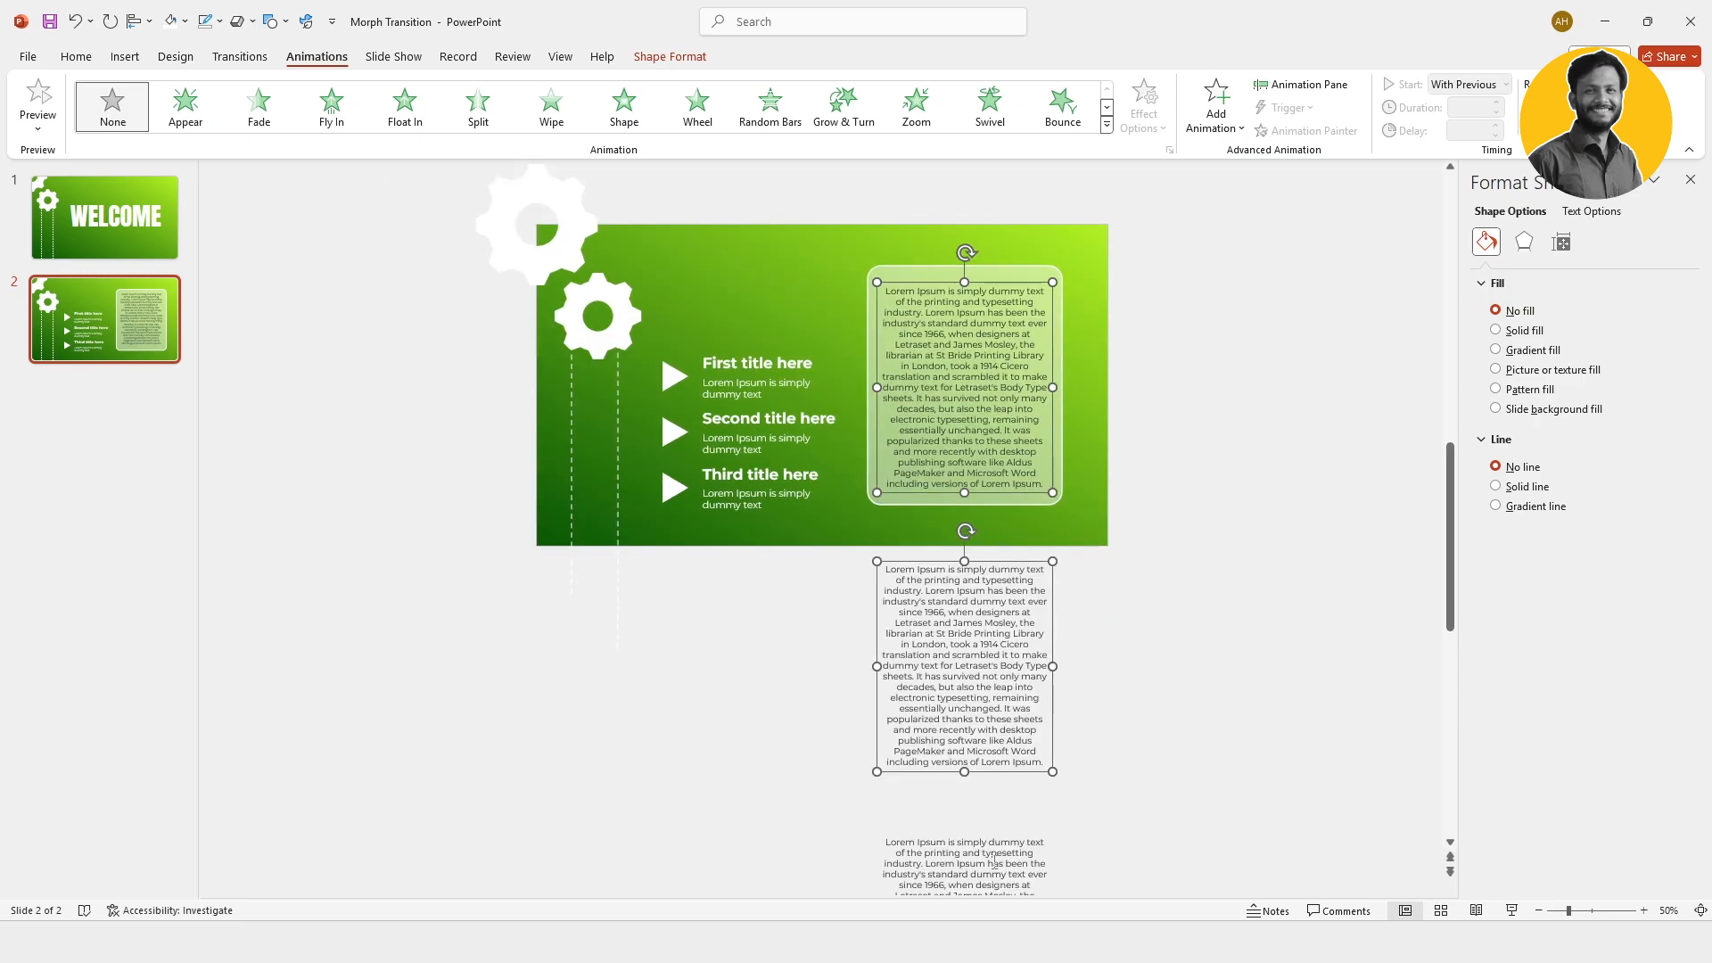
left_click(993, 860, "shift")
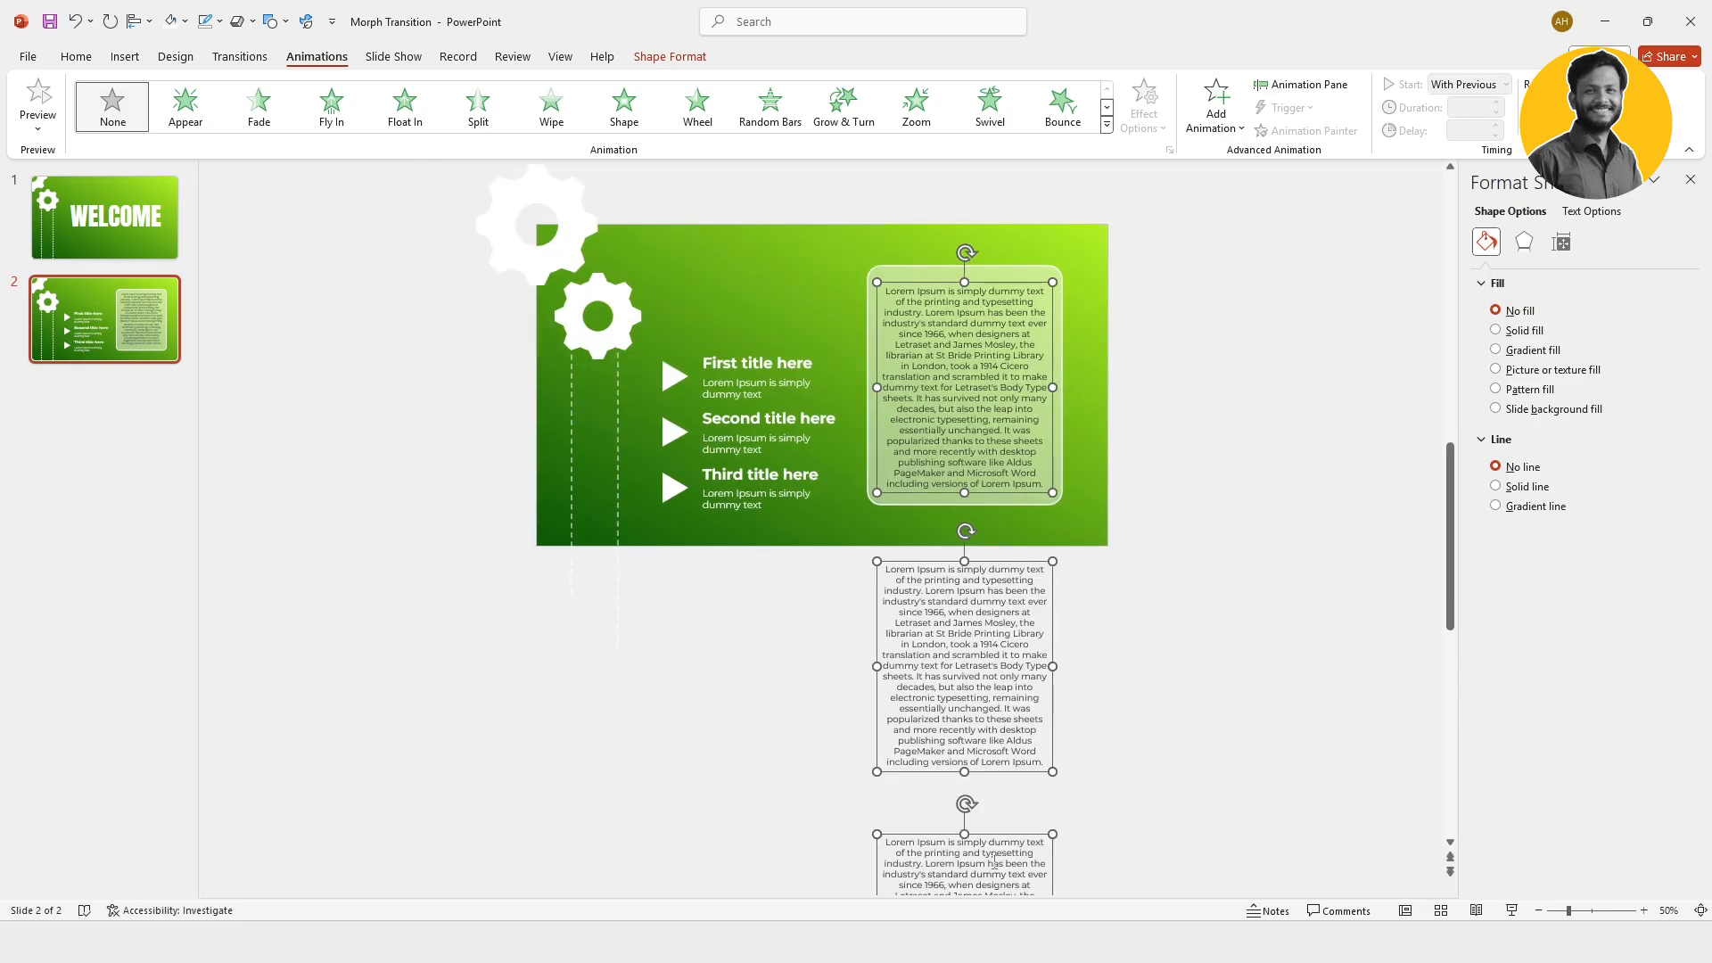
right_click(1054, 665)
mouse_move(1125, 408)
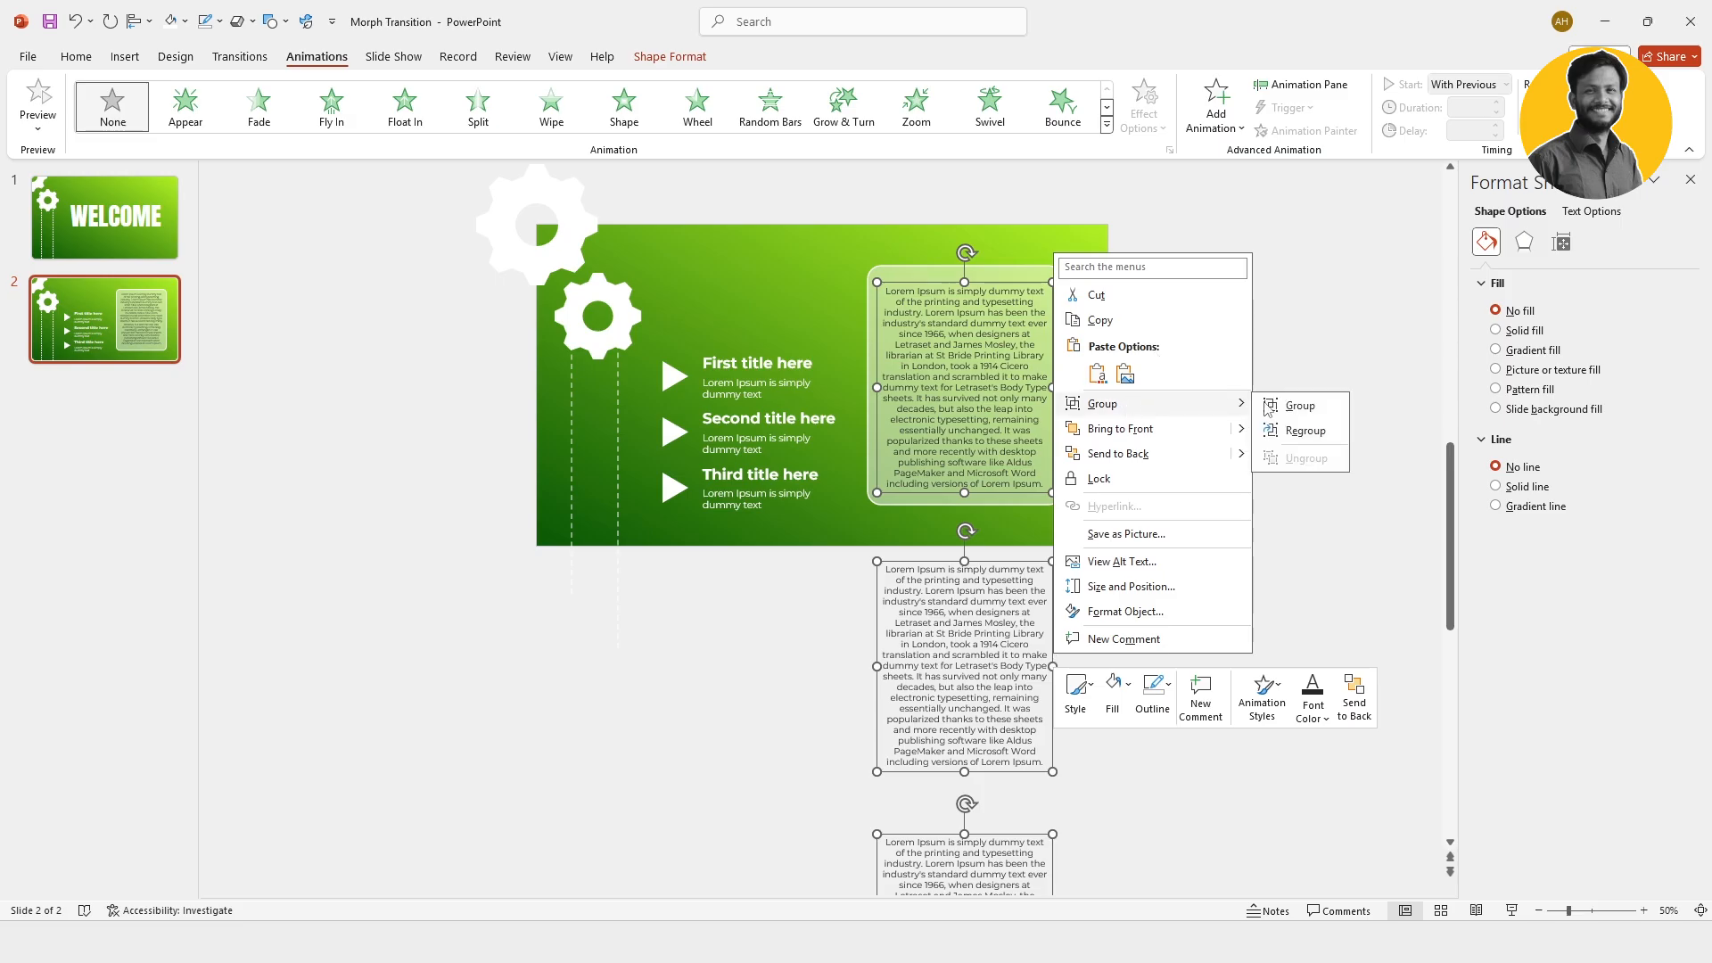
left_click(1290, 408)
left_click(688, 292)
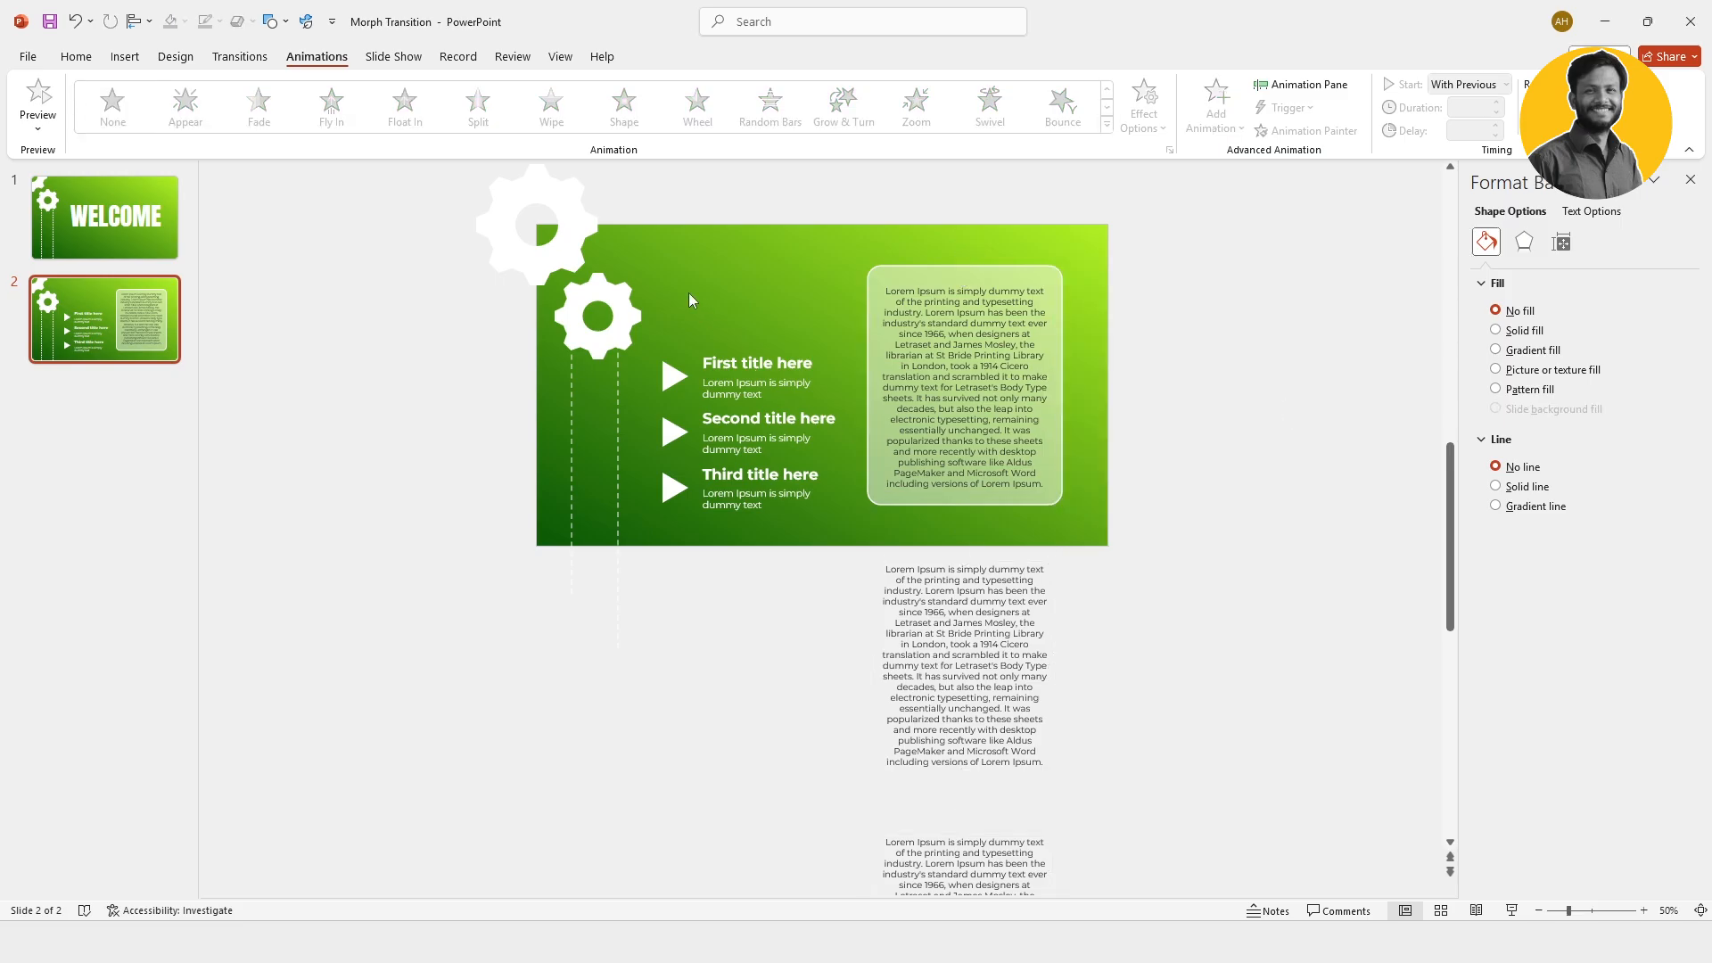
Step: Group the three triangles with their title and description text boxes
left_click_drag(624, 259, 756, 479)
left_click_drag(863, 559, 871, 562)
right_click(796, 355)
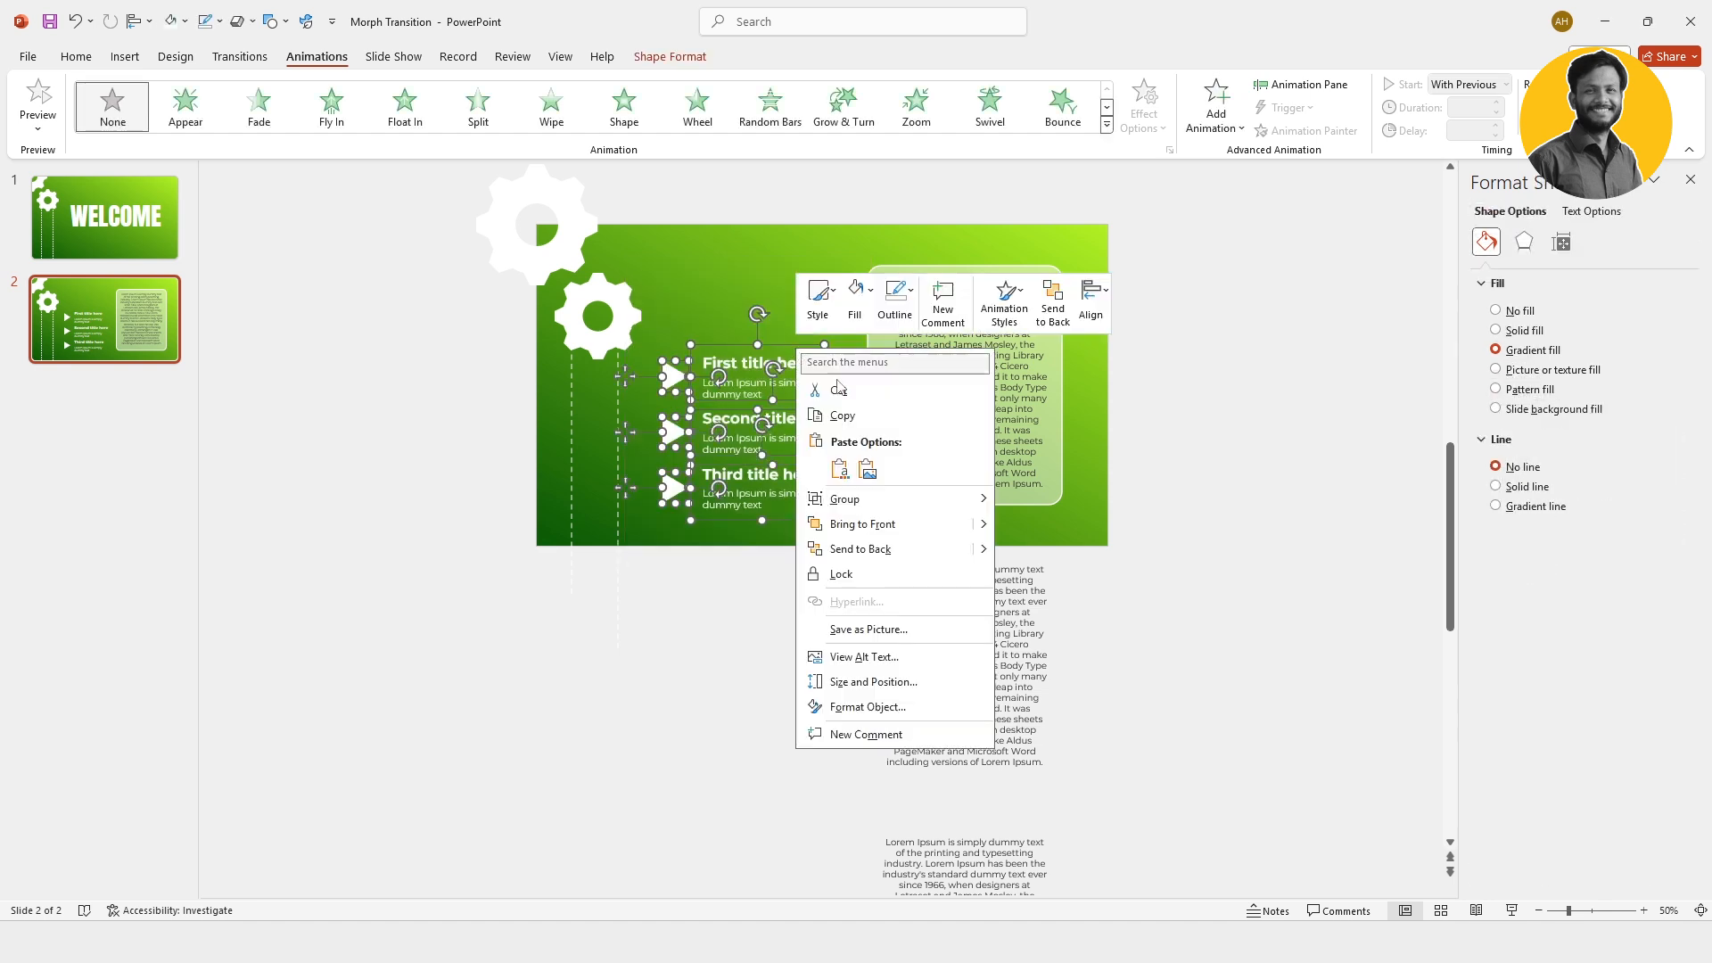
mouse_move(871, 503)
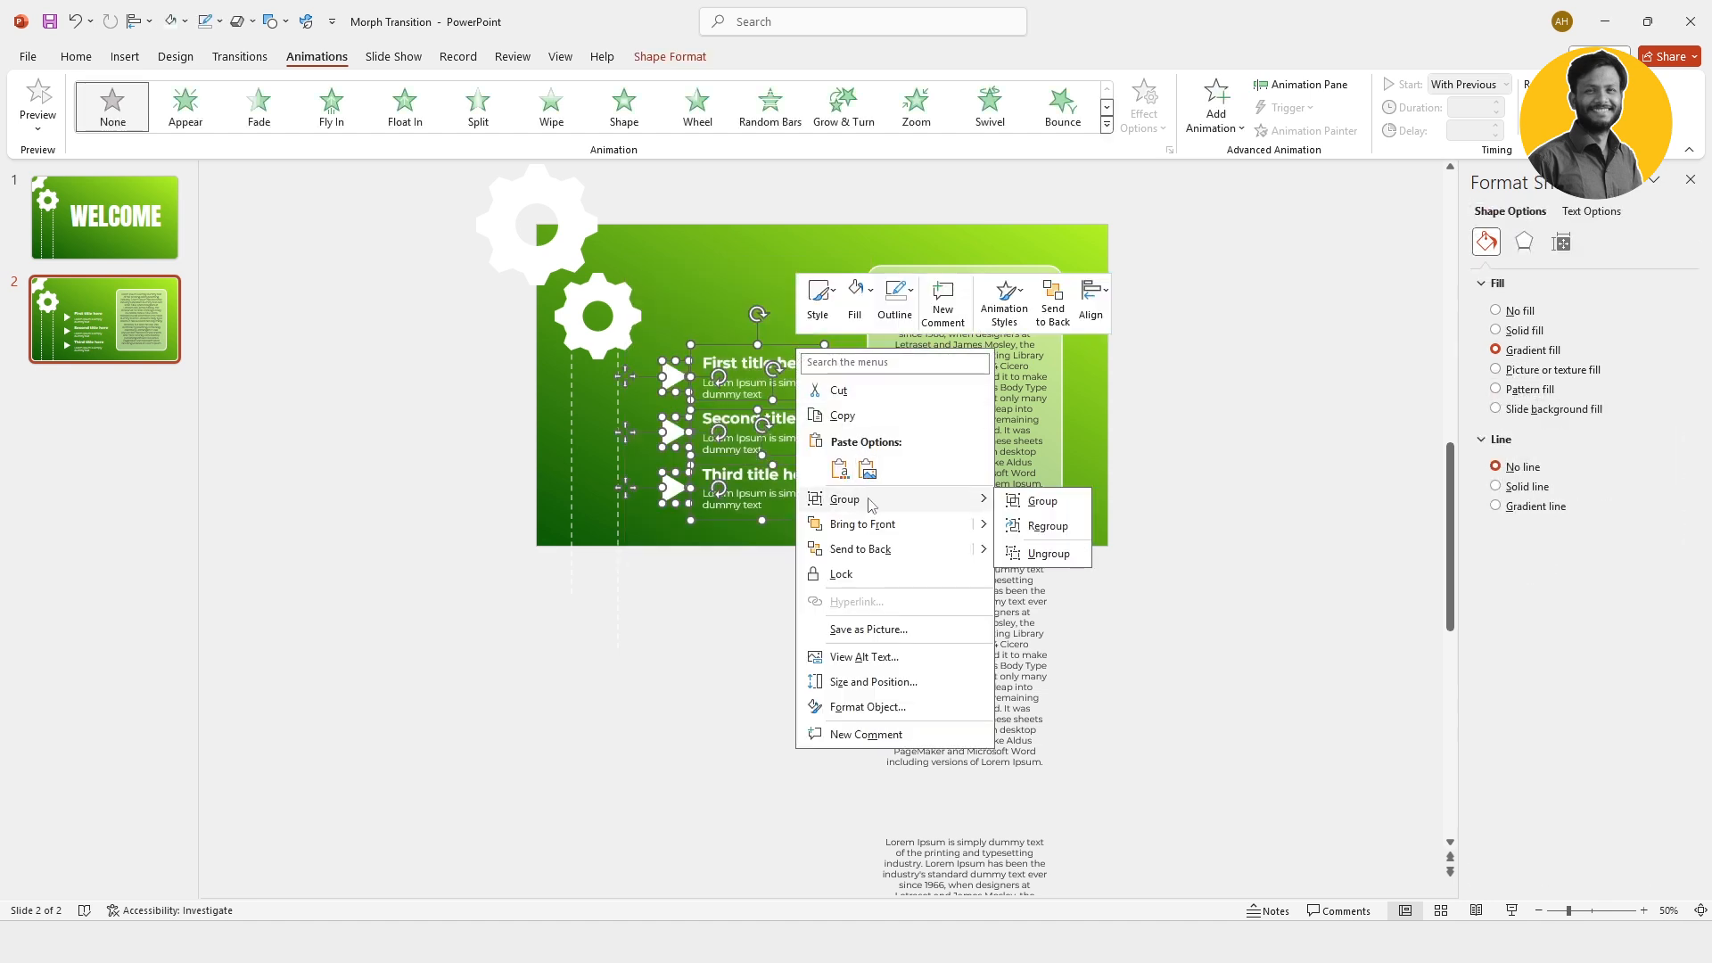
left_click(1049, 506)
left_click(1148, 580)
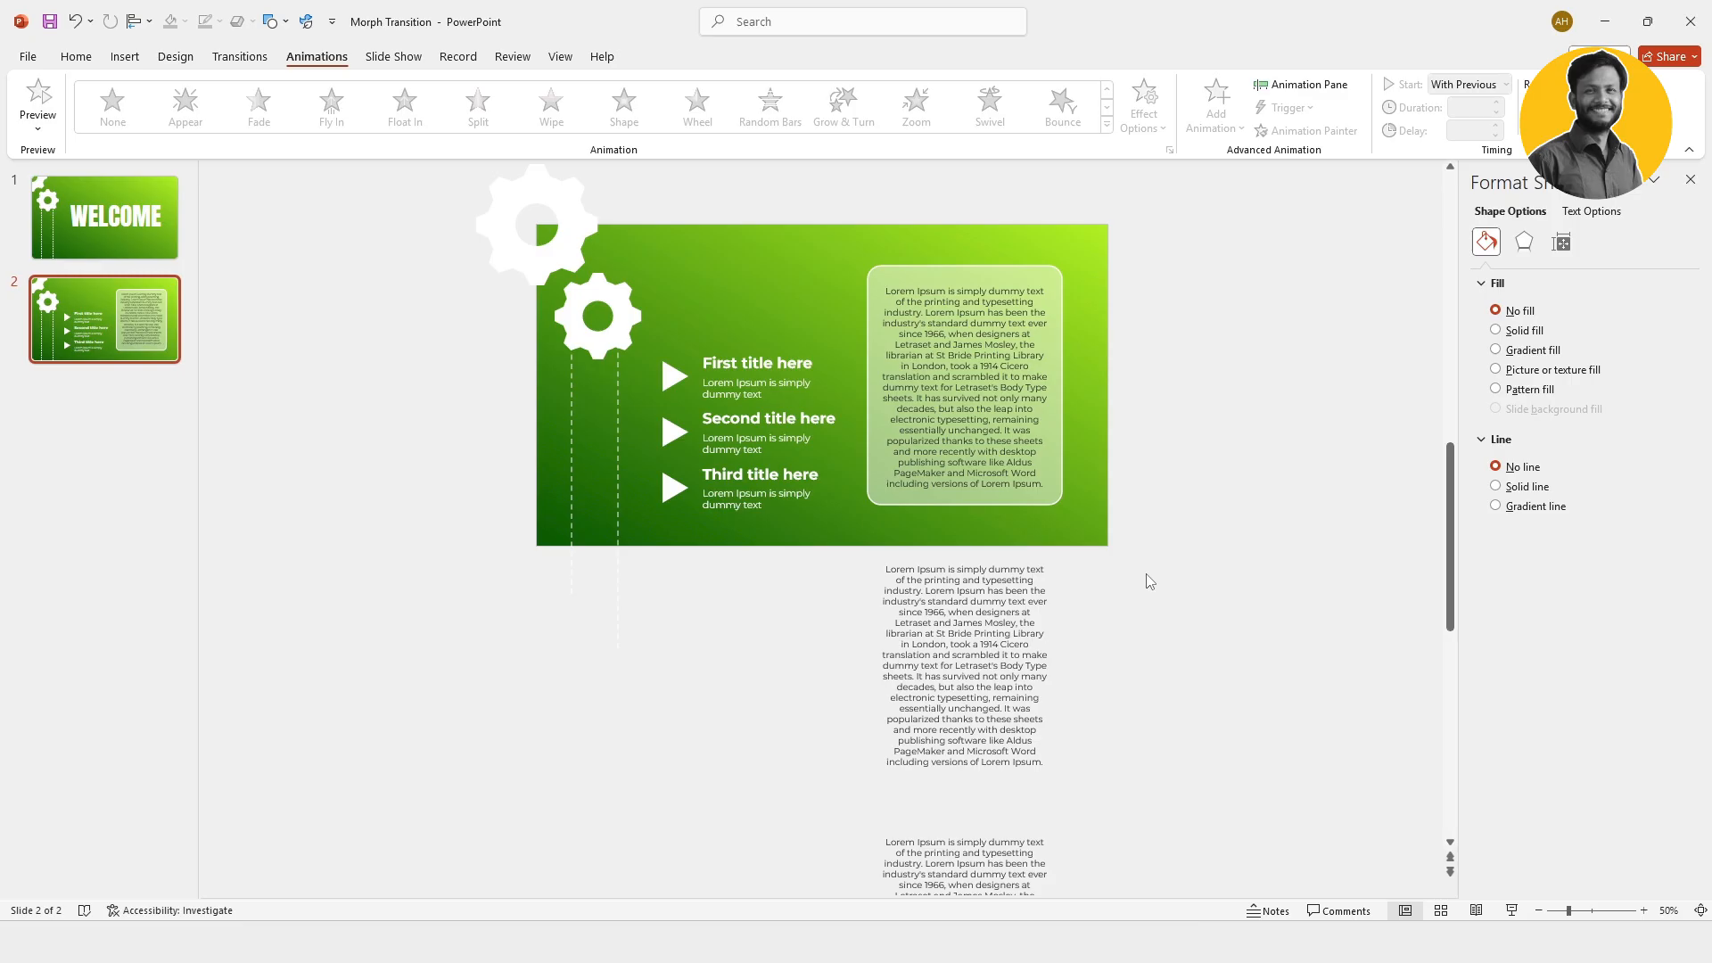
Step: Copy the titles group, the long Lorem Ipsum text group and the translucent panel from slide 2 onto the WELCOME slide
left_click(764, 430)
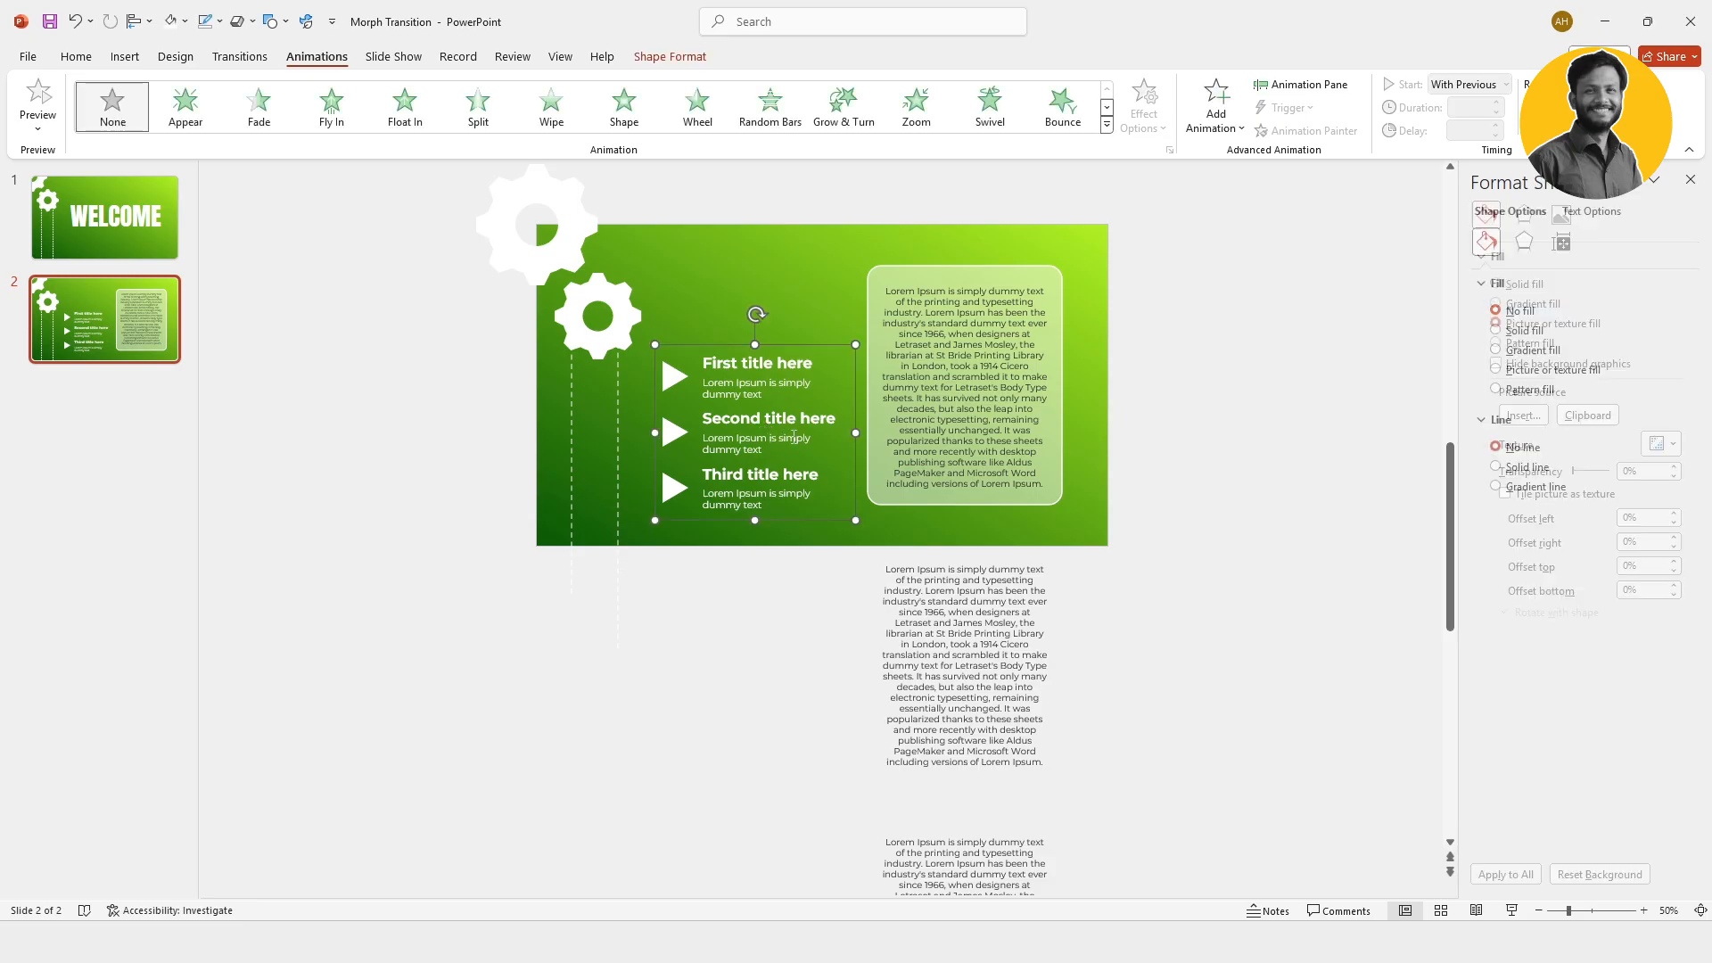
left_click(957, 584, "shift")
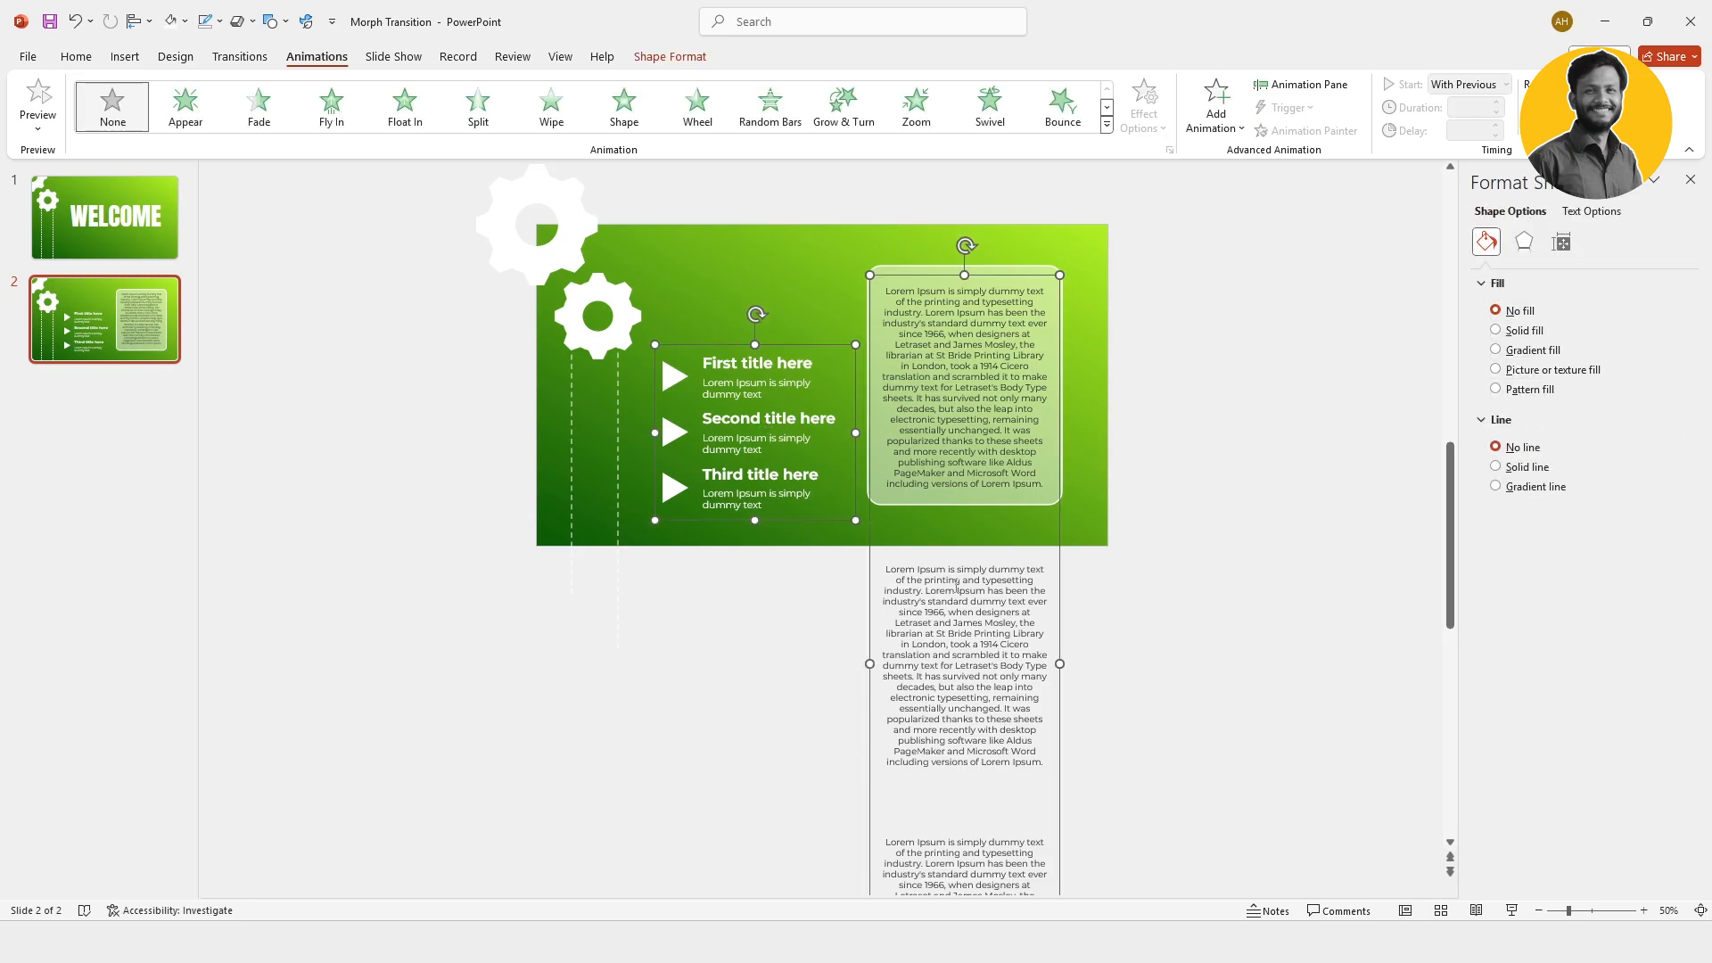
left_click(1028, 270, "shift")
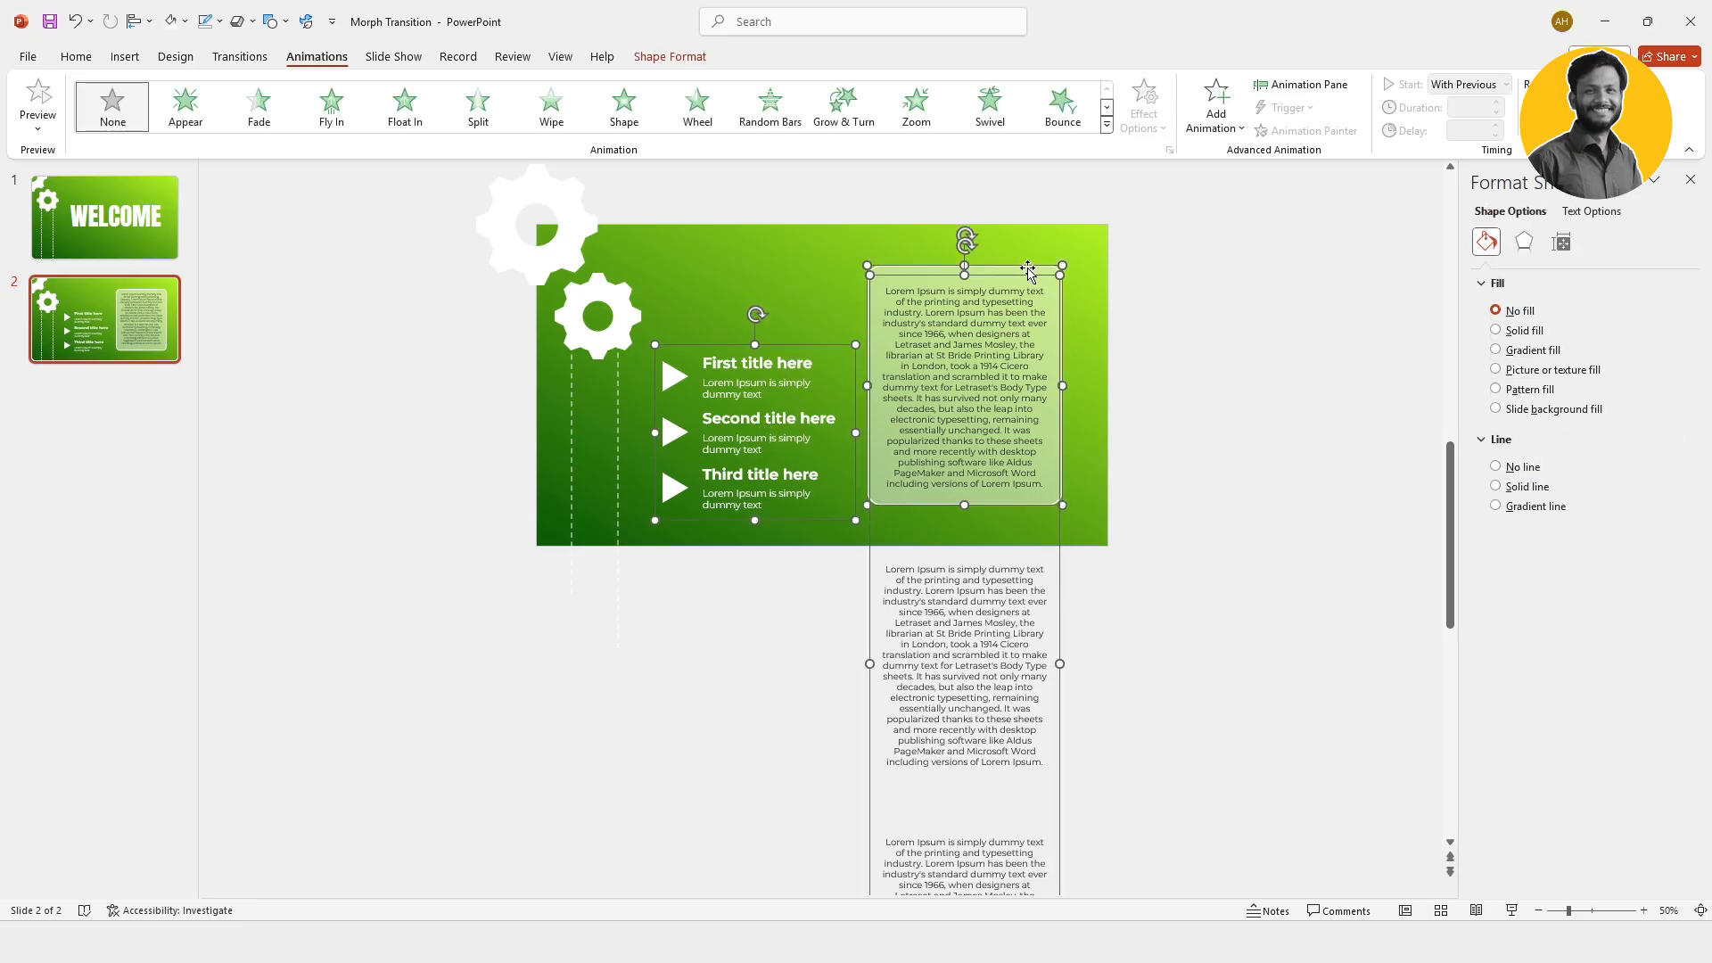
right_click(1064, 312)
left_click(1137, 390)
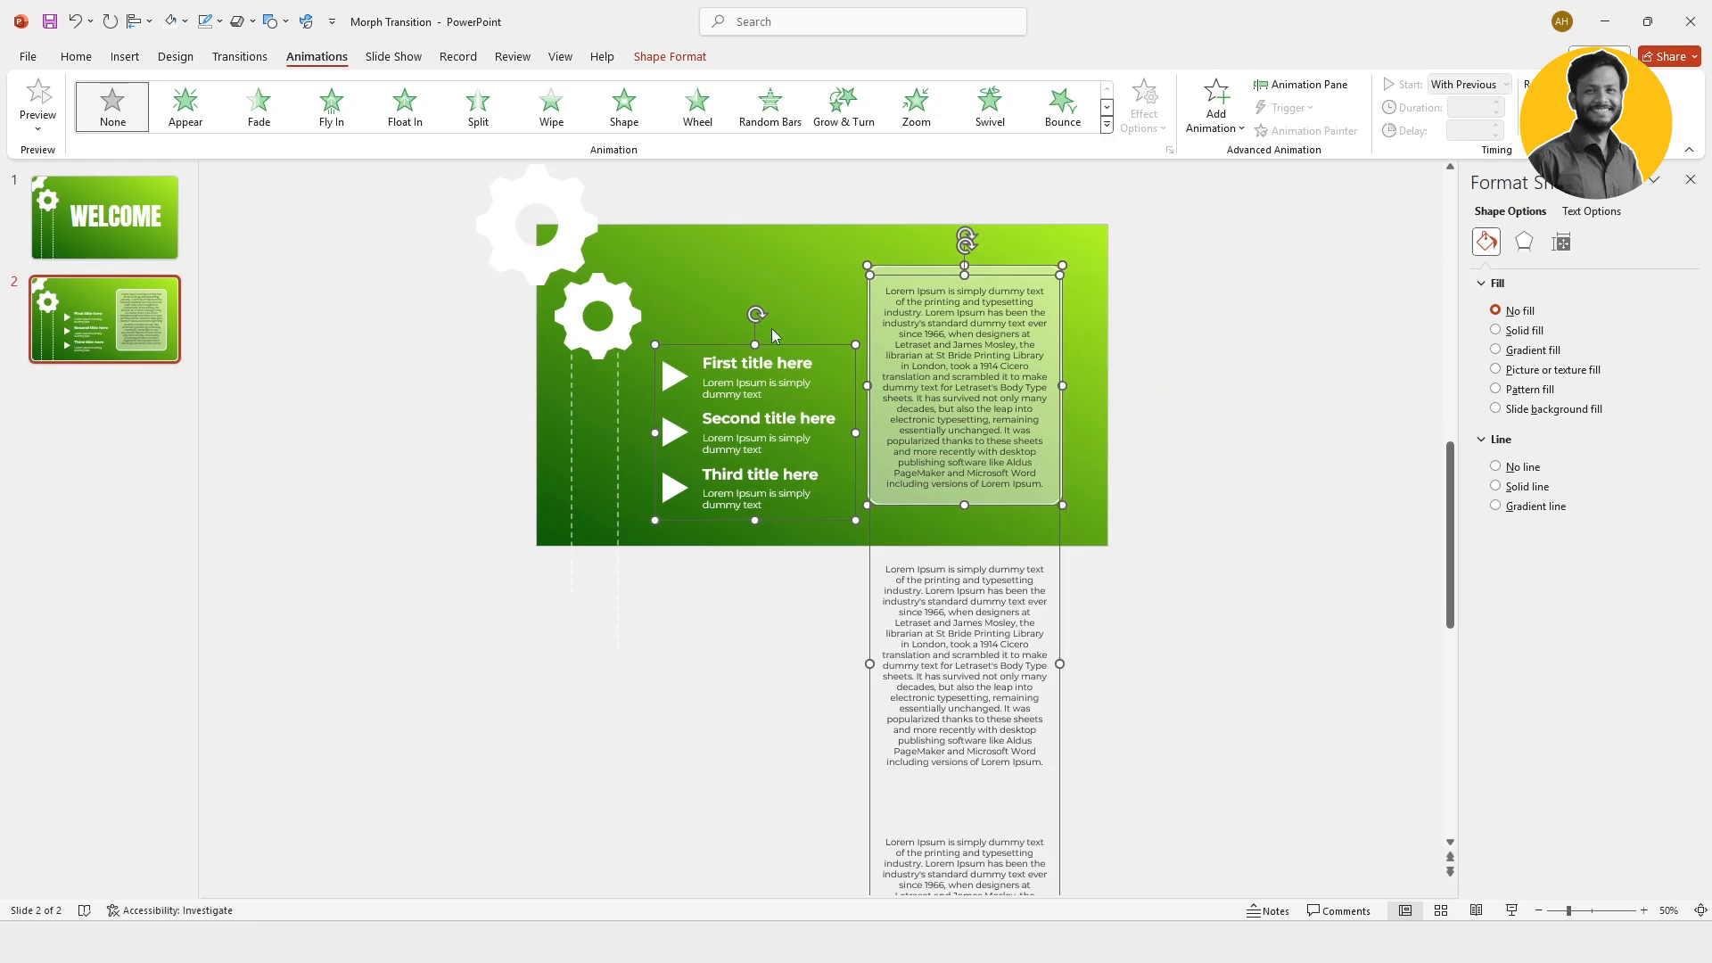
left_click(162, 215)
left_click(1274, 676)
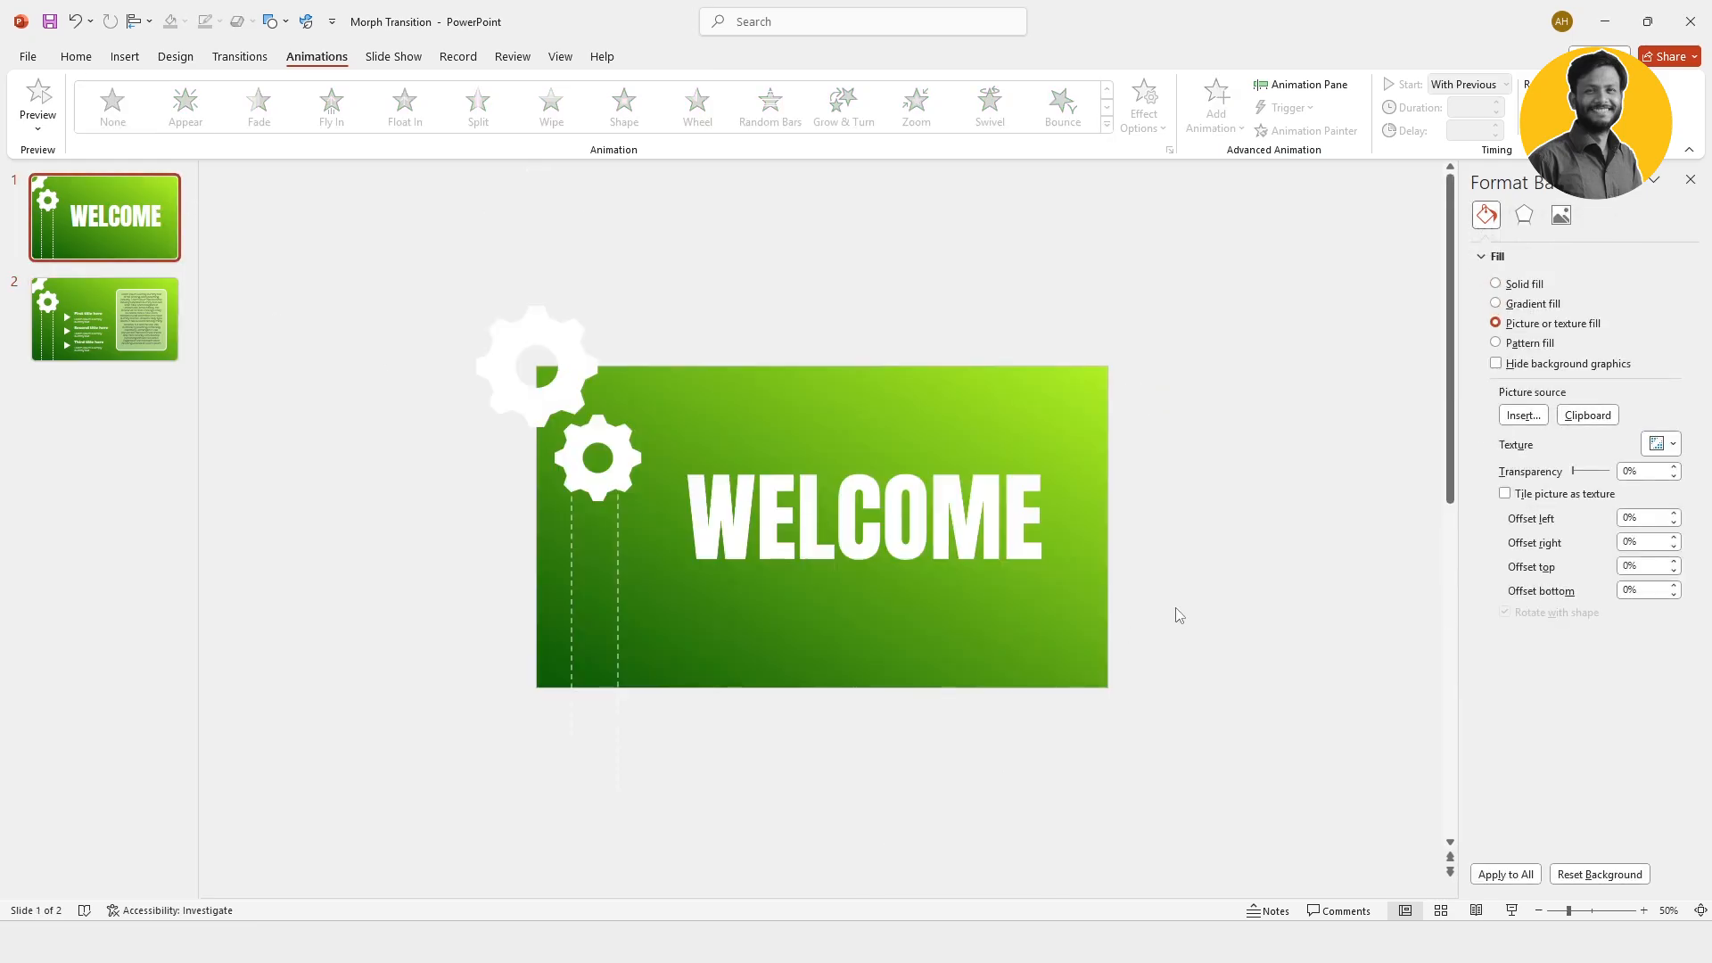
scroll(1274, 676, "up", 1)
key("ctrl+v")
scroll(1184, 614, "down", 4)
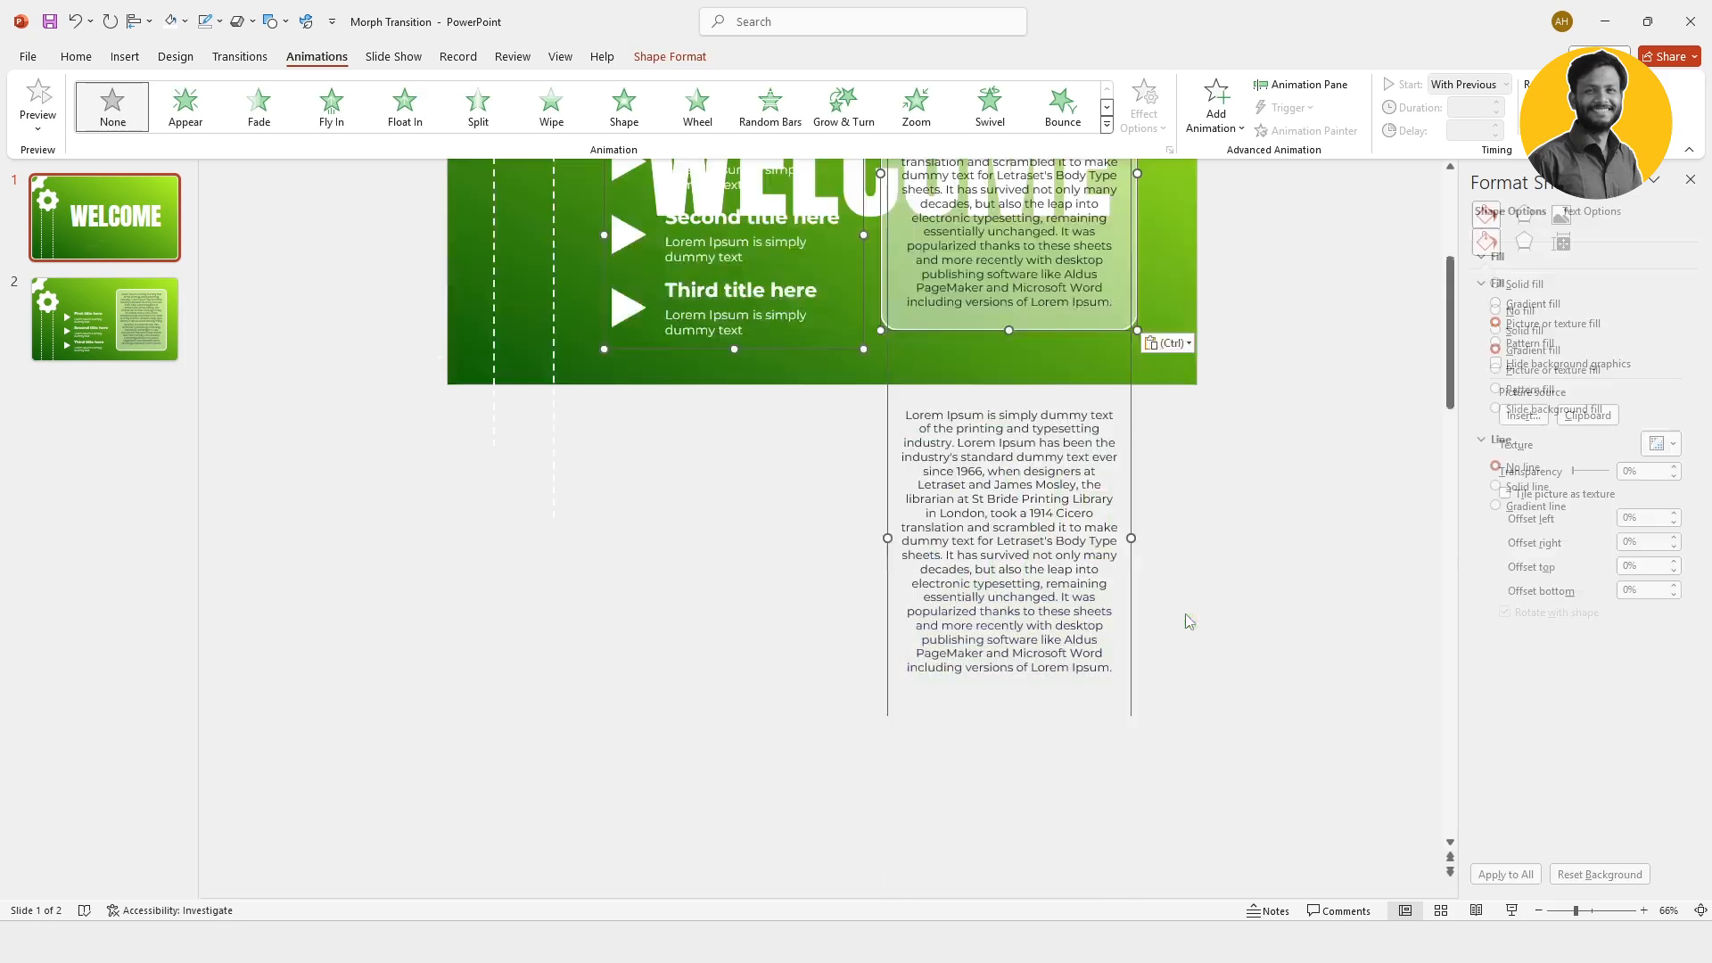
scroll(1293, 591, "up", 2)
scroll(1293, 590, "up", 1)
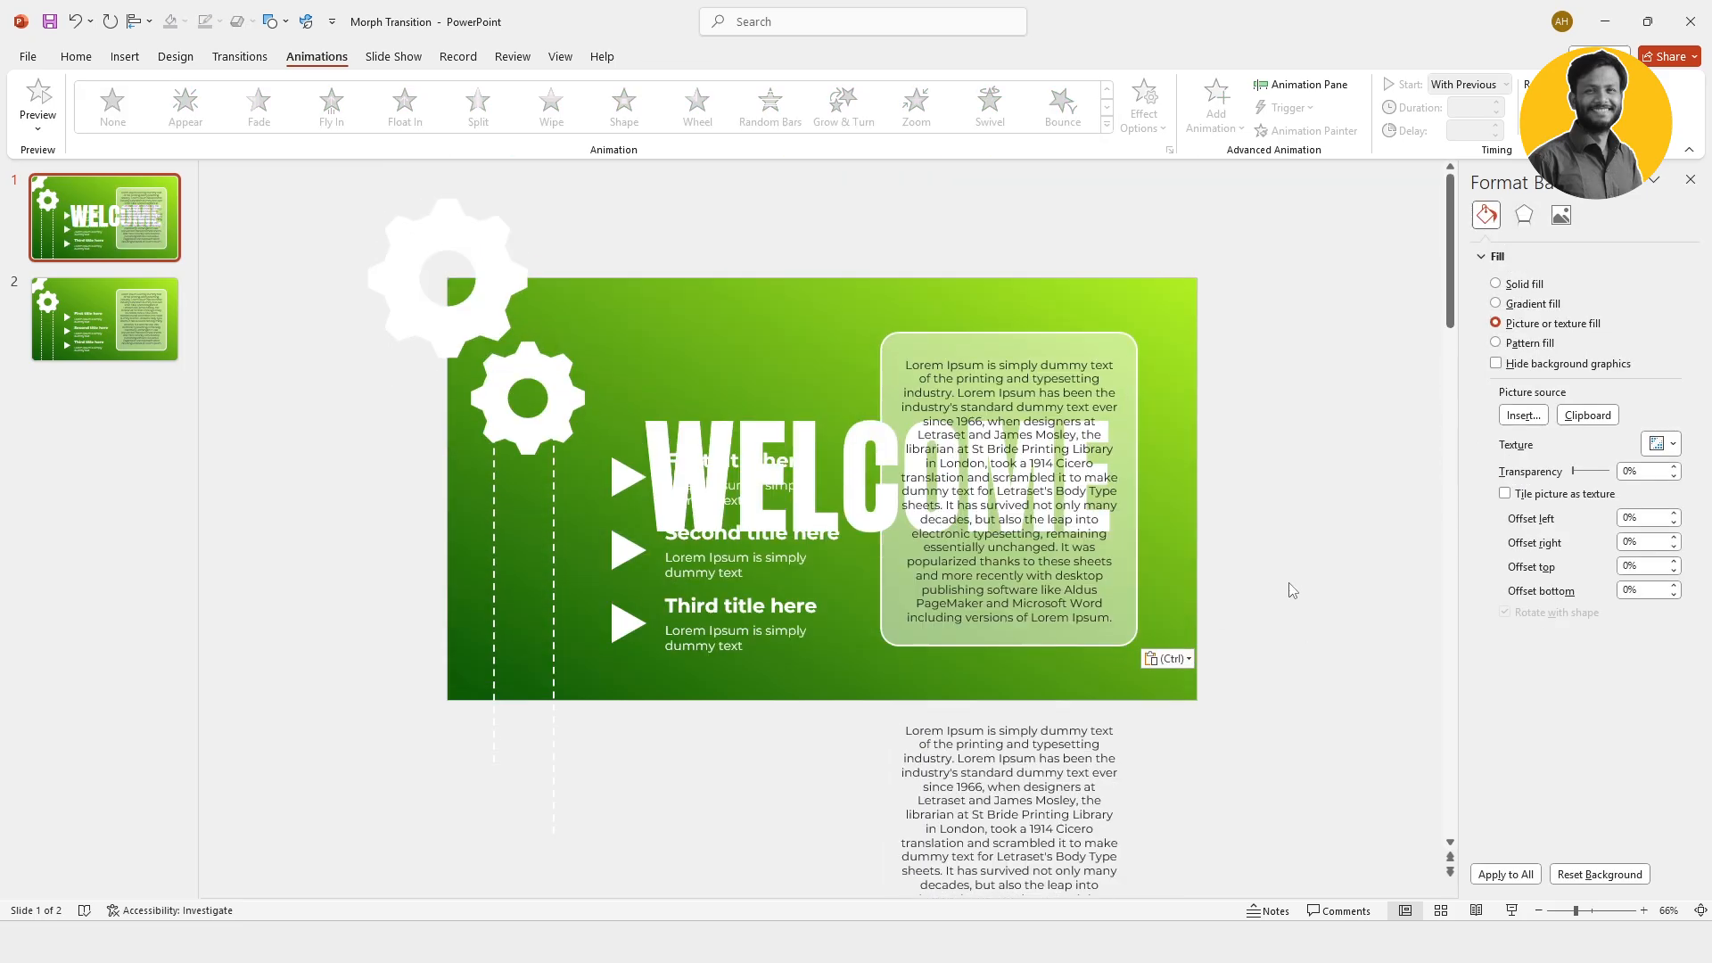
Step: On the WELCOME slide, move the titles group and long text group below the slide and the panel off its right side
left_click(794, 626)
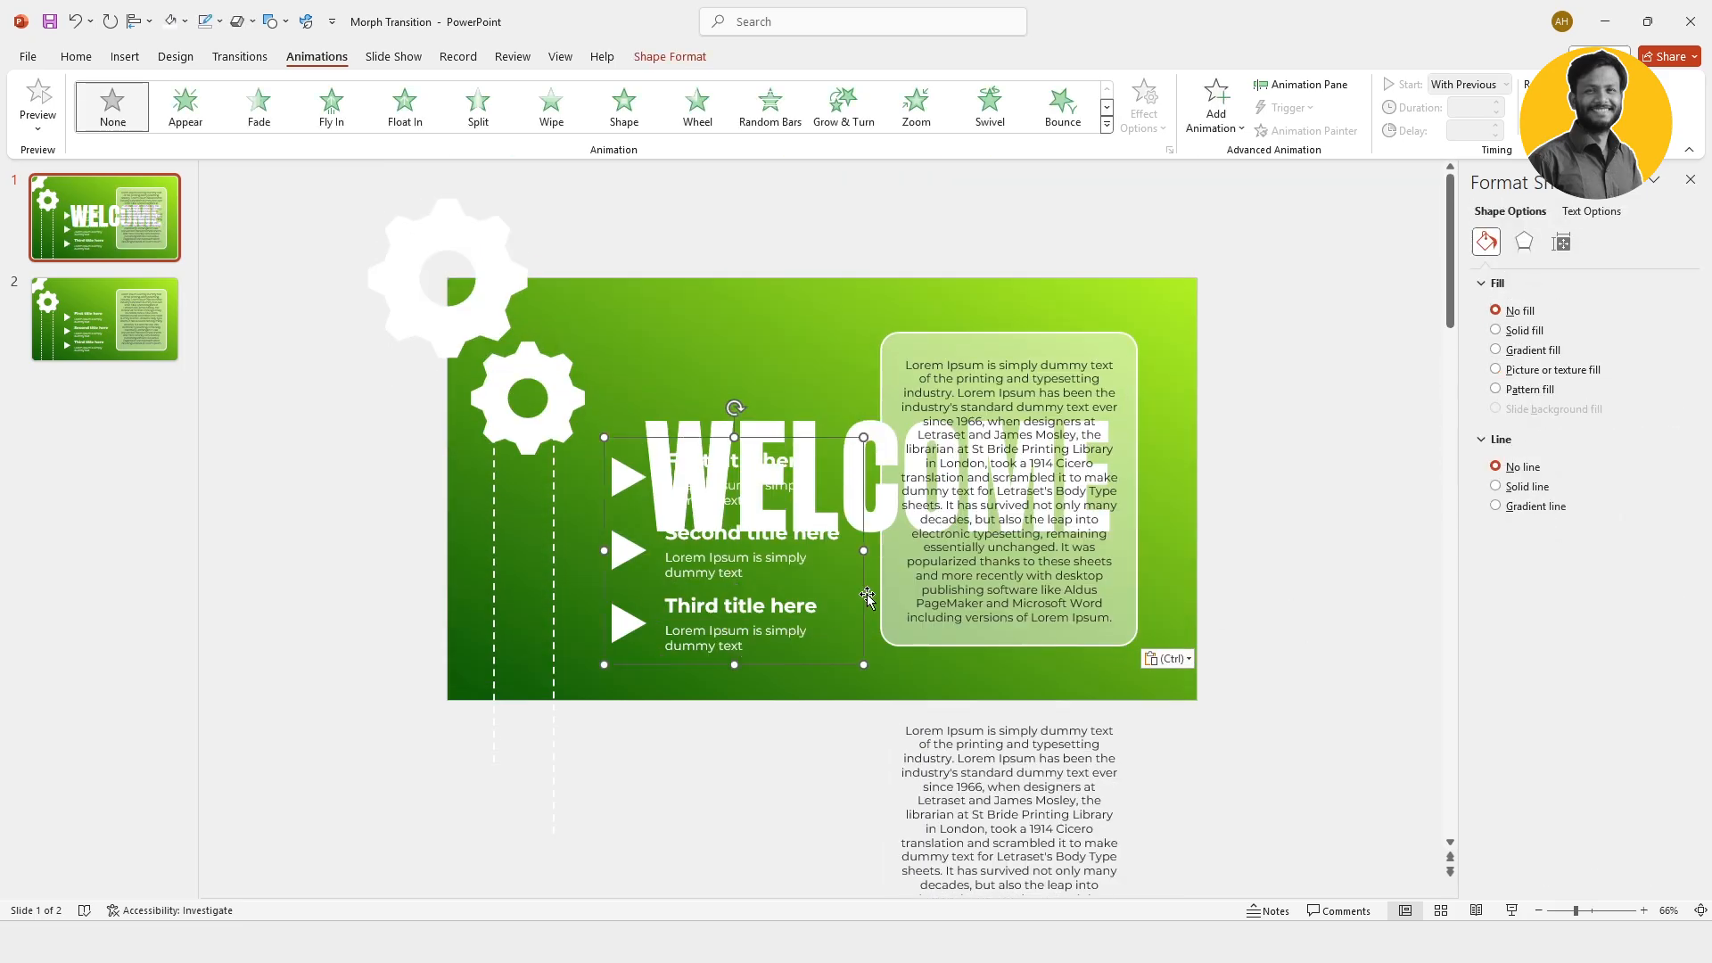
left_click_drag(863, 577, 848, 843)
key("ctrl+g")
left_click_drag(1103, 347, 1091, 719)
left_click(986, 386)
left_click_drag(898, 371, 1326, 407)
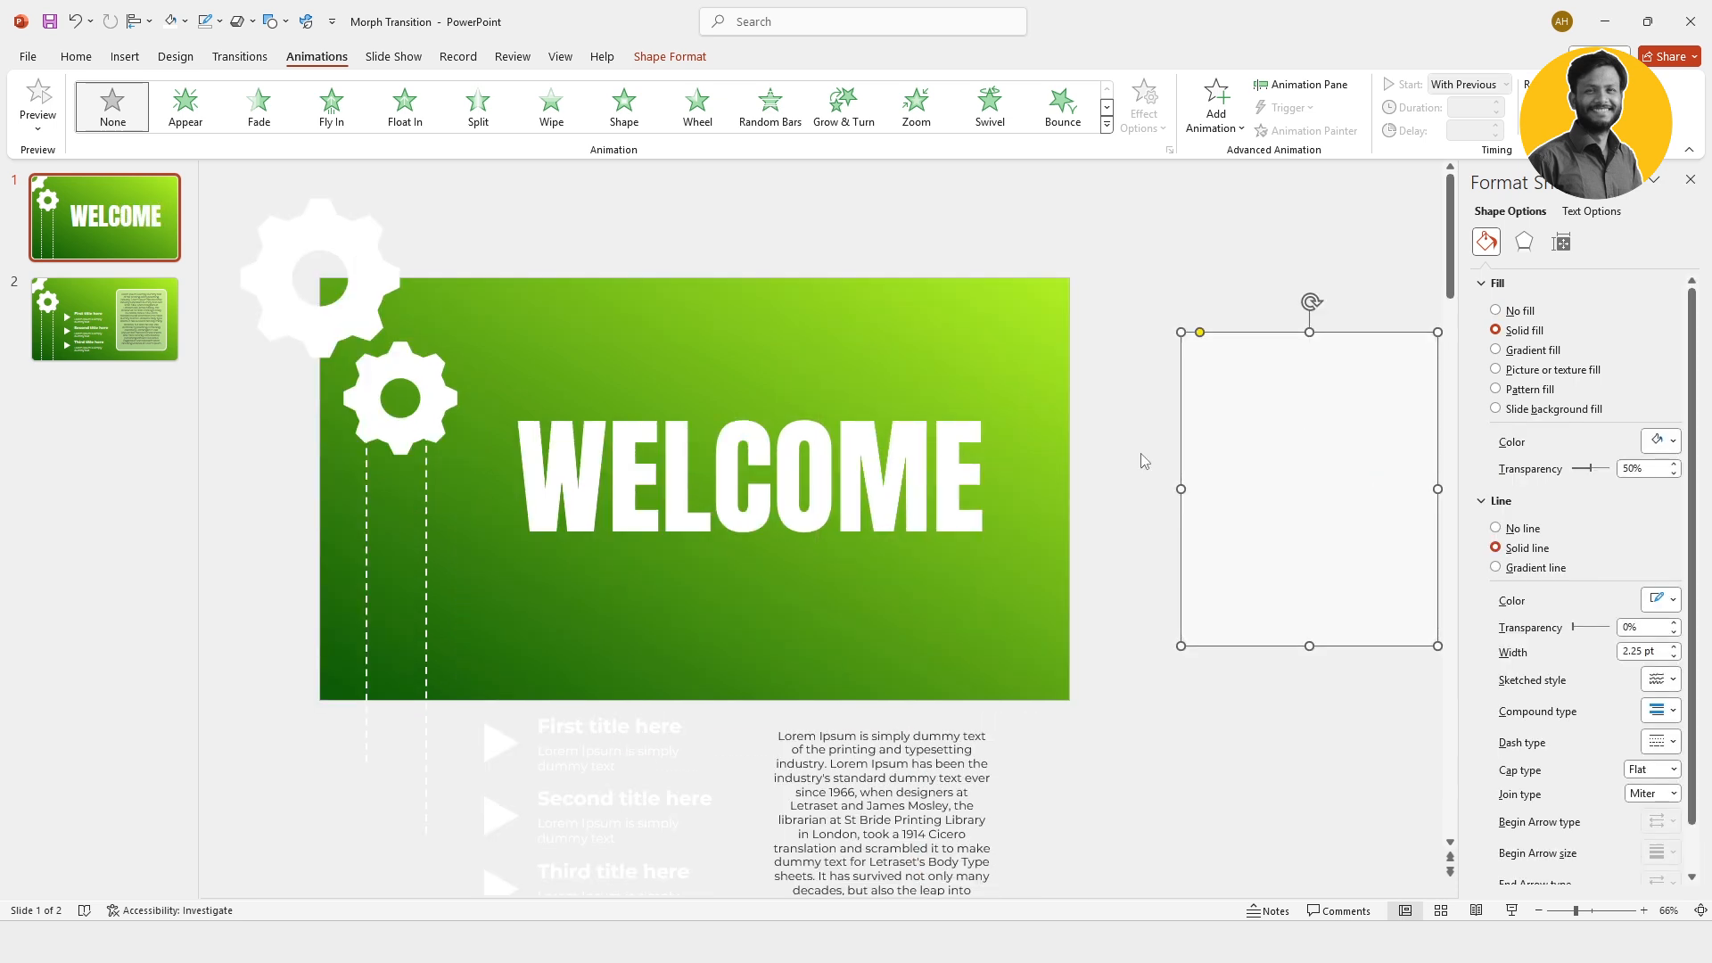
left_click(1097, 459)
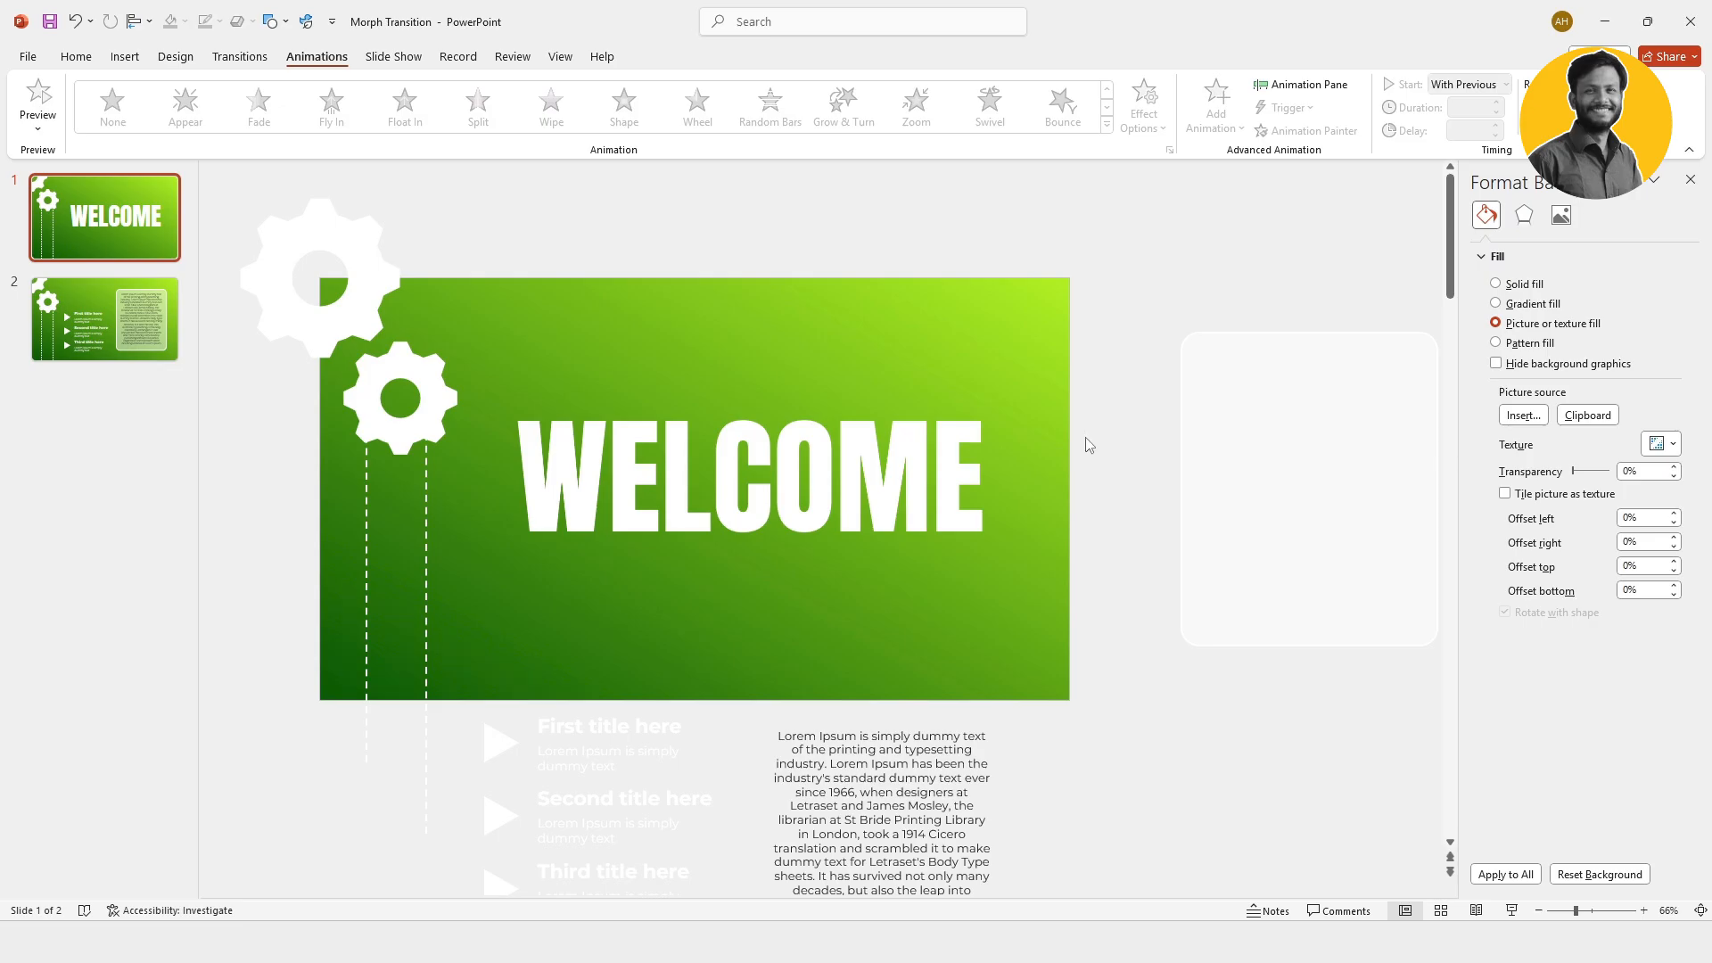
Step: On slide 2, move the titles group down until only the first title and its description lie within the slide
left_click(168, 350)
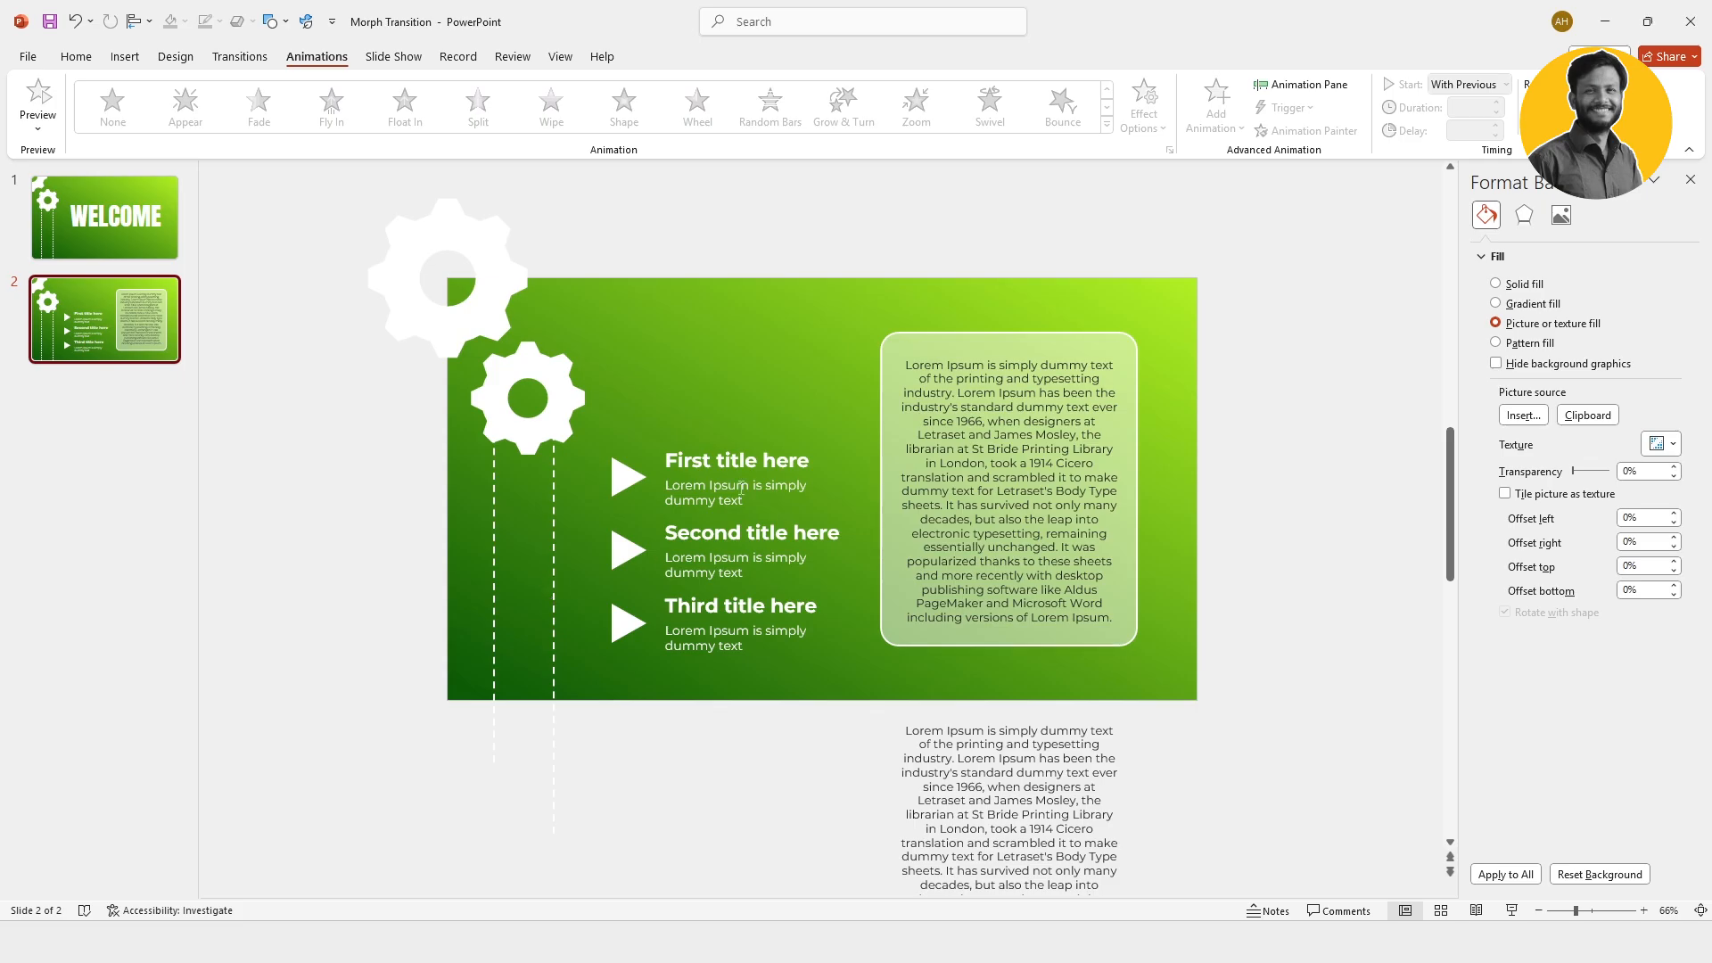
left_click(796, 446)
left_click_drag(807, 437, 804, 613)
left_click(1000, 729)
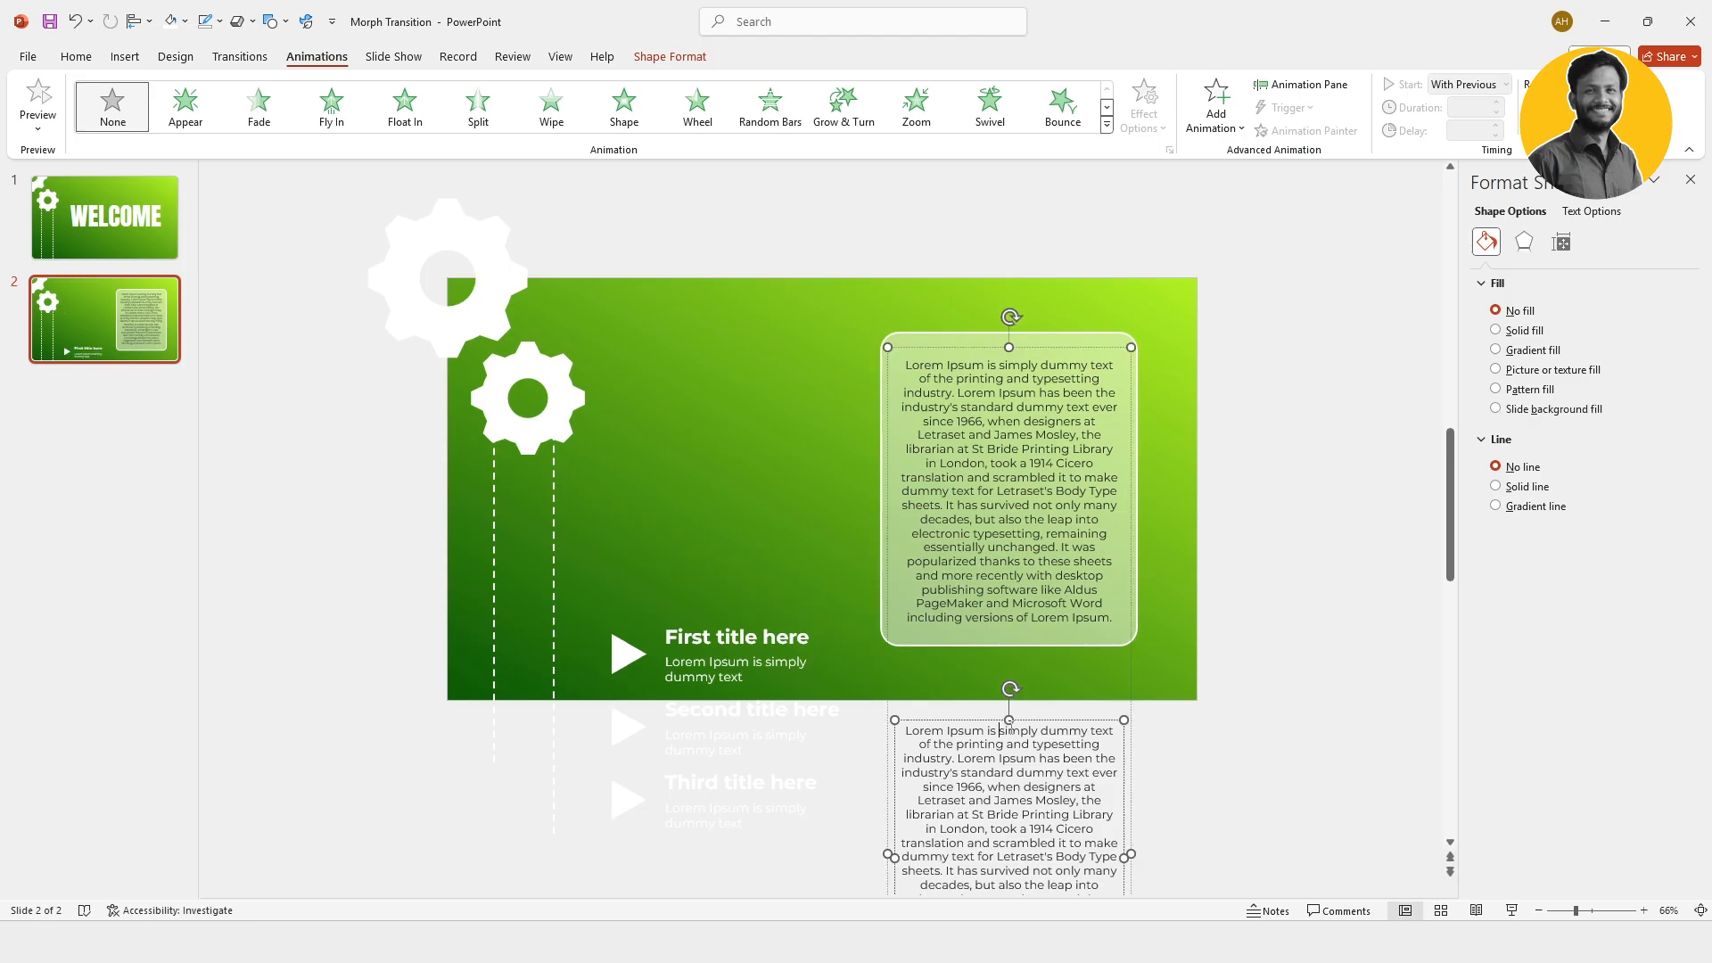
left_click(642, 383)
Step: On slide 2, rotate the small gear left 90° and the large gear right 90°
left_click(580, 356)
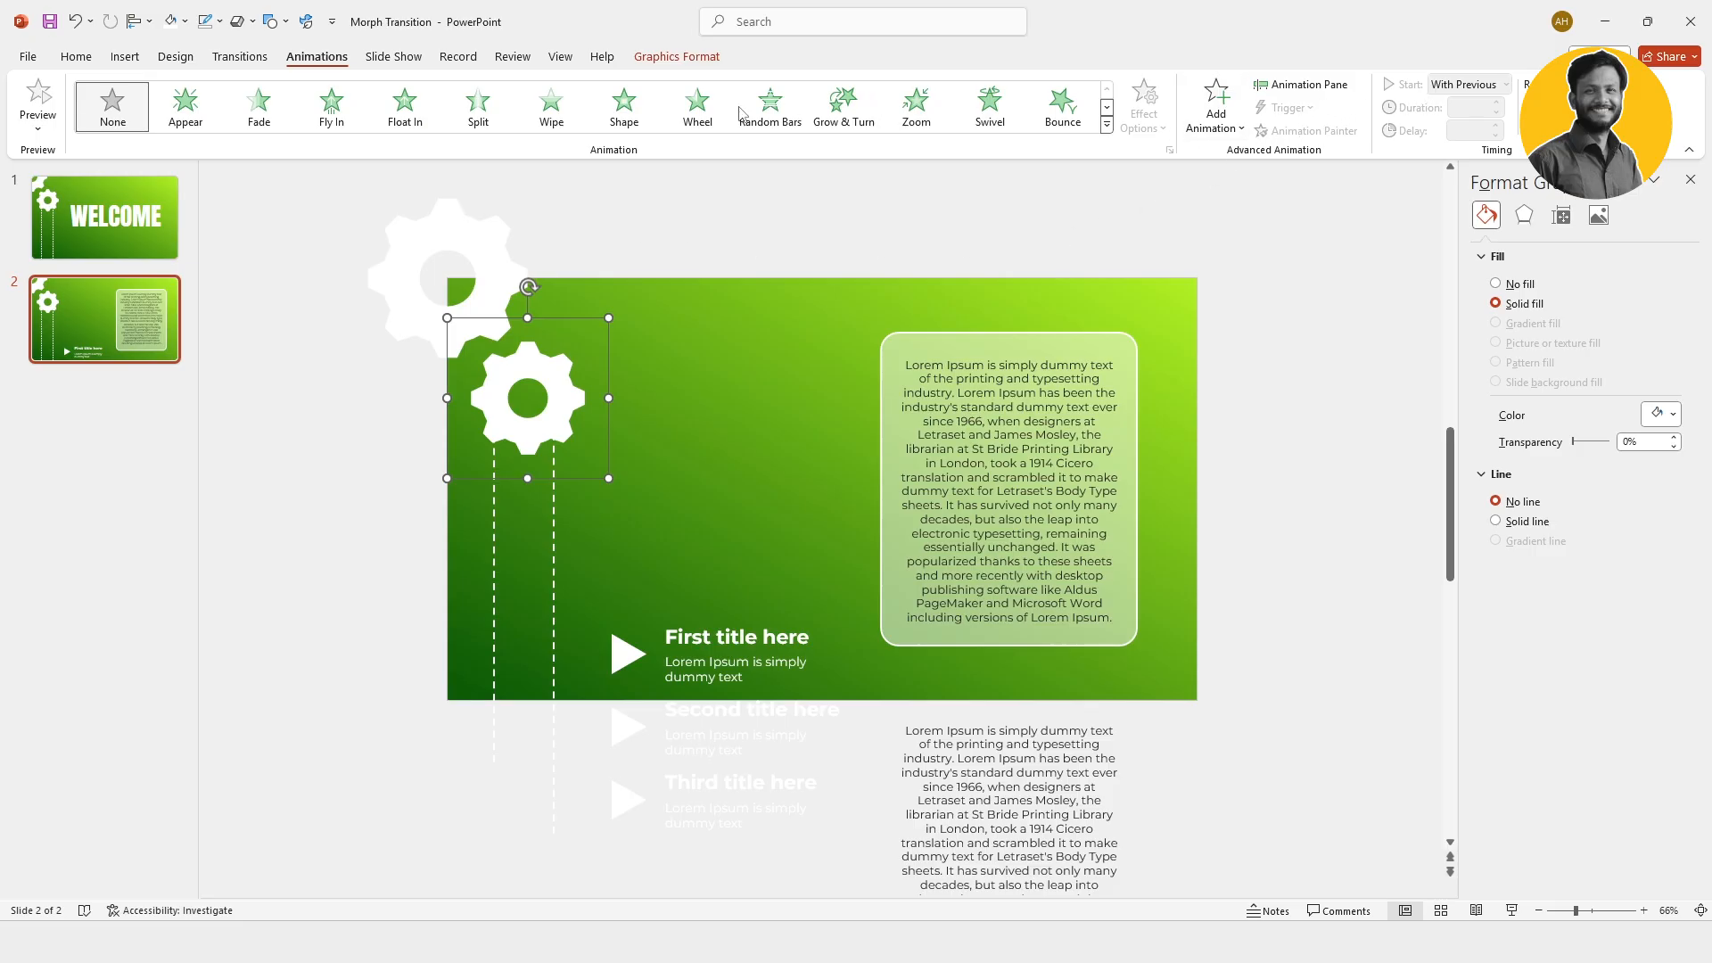
left_click(677, 56)
left_click(952, 125)
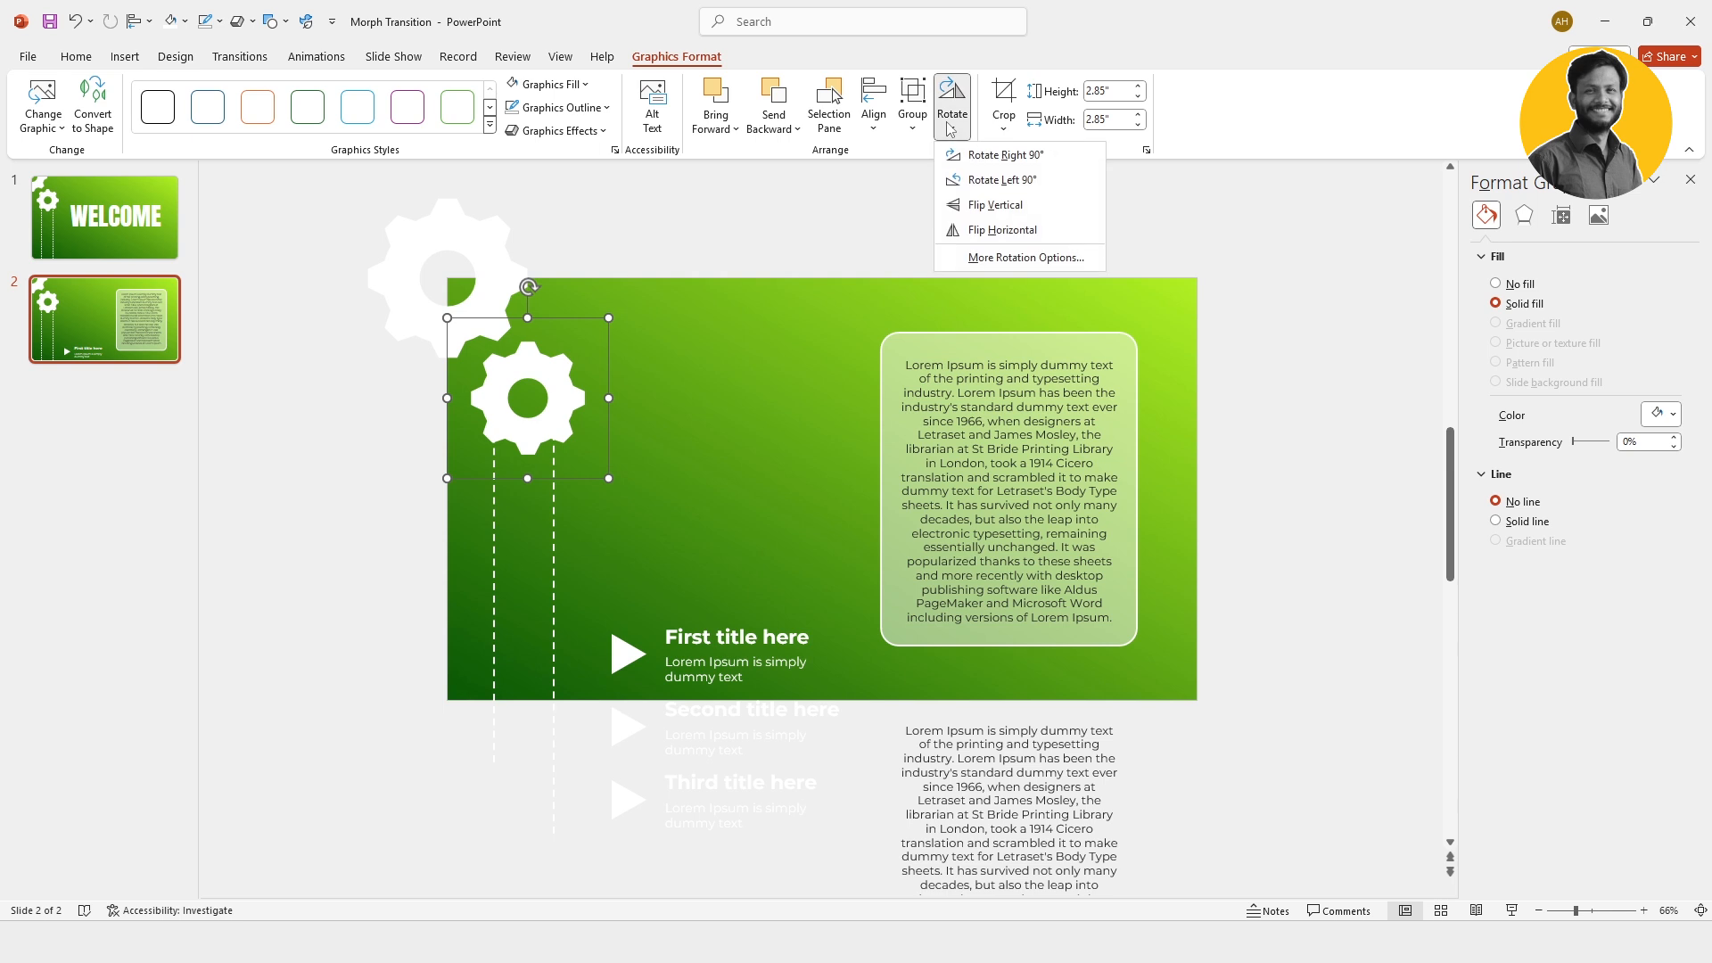
left_click(1003, 179)
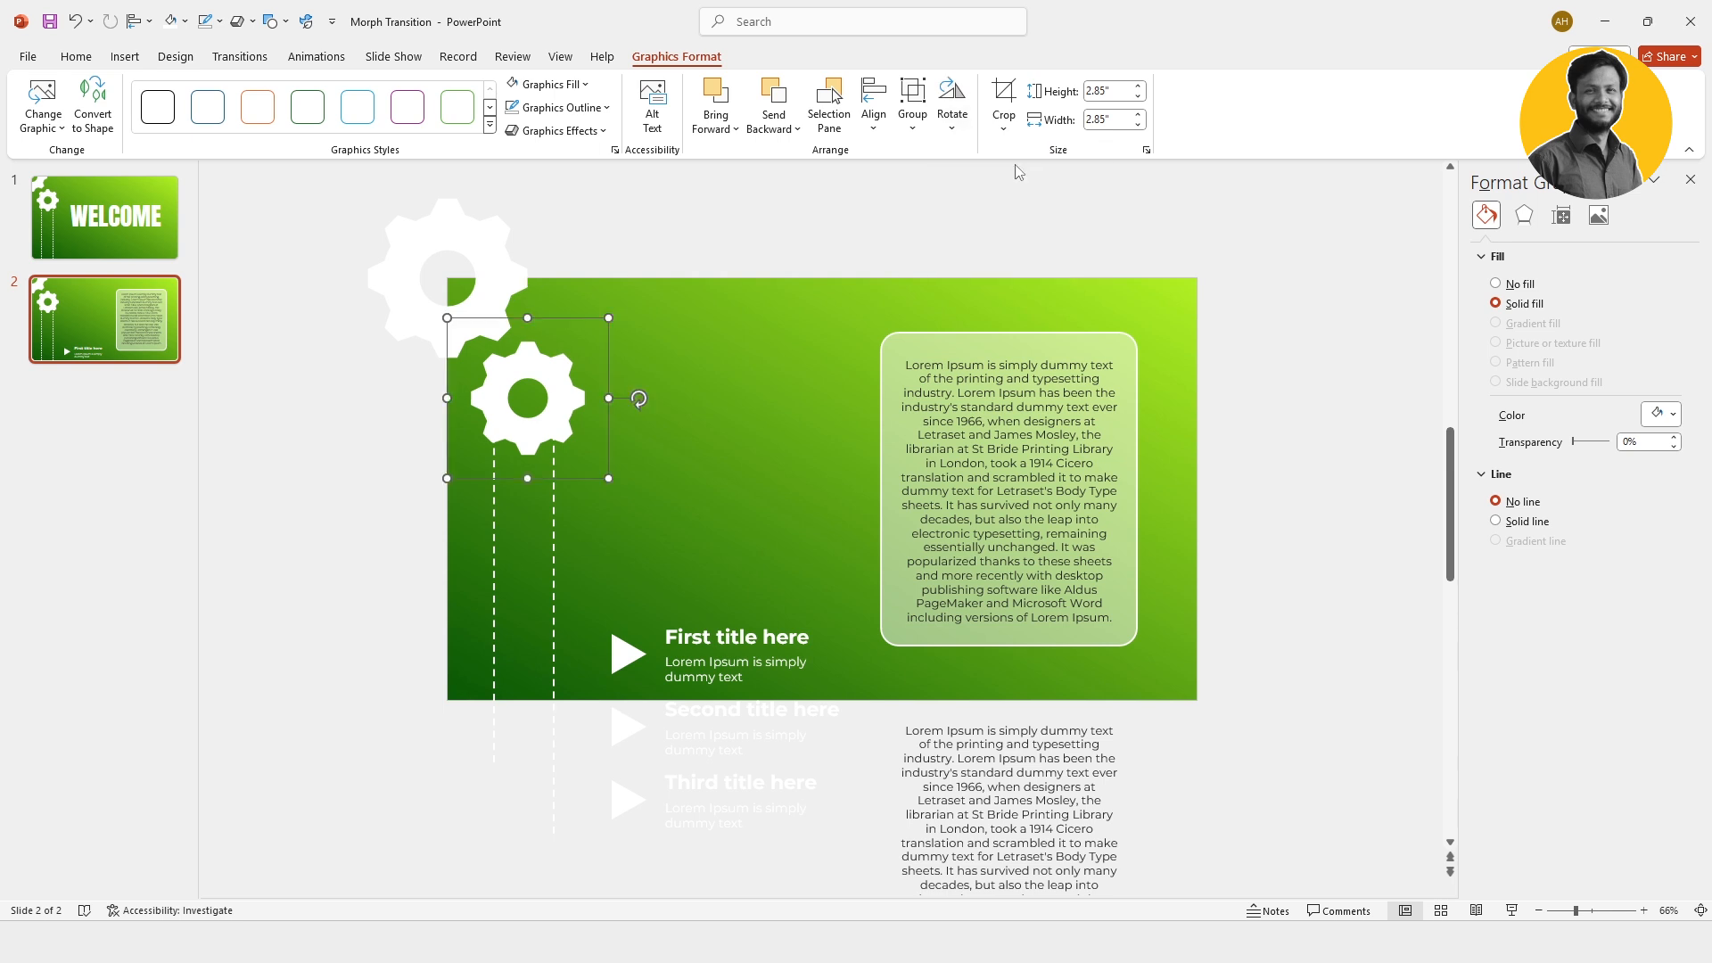
left_click(558, 282)
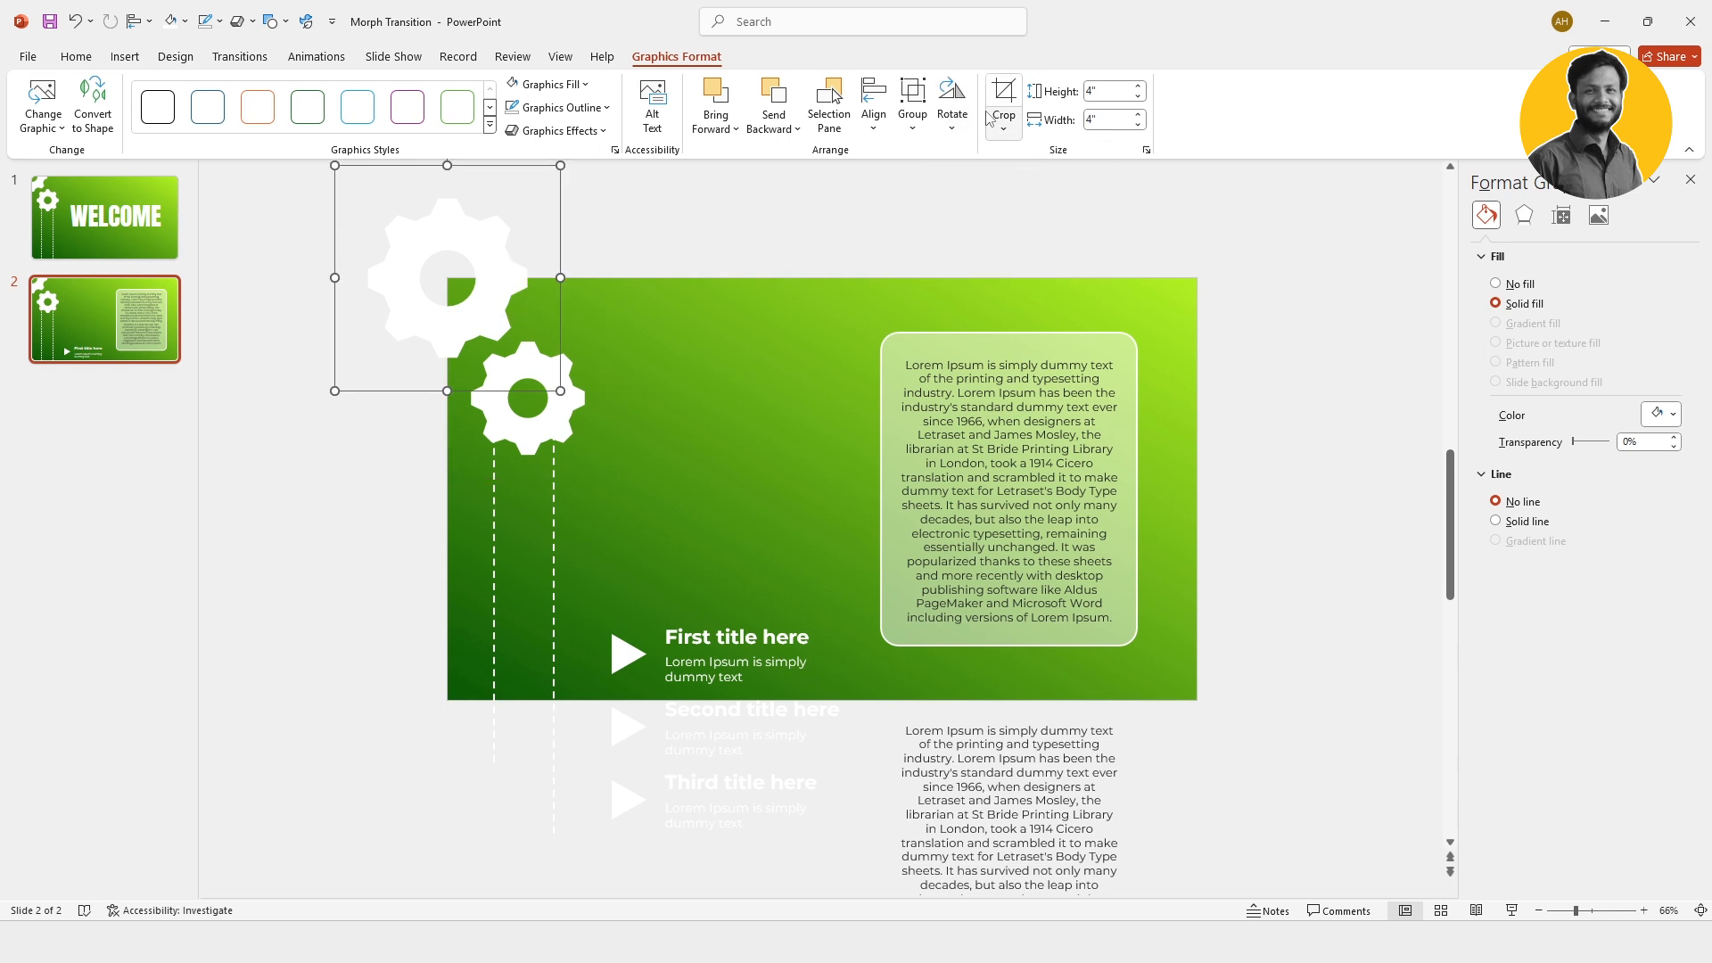
left_click(962, 129)
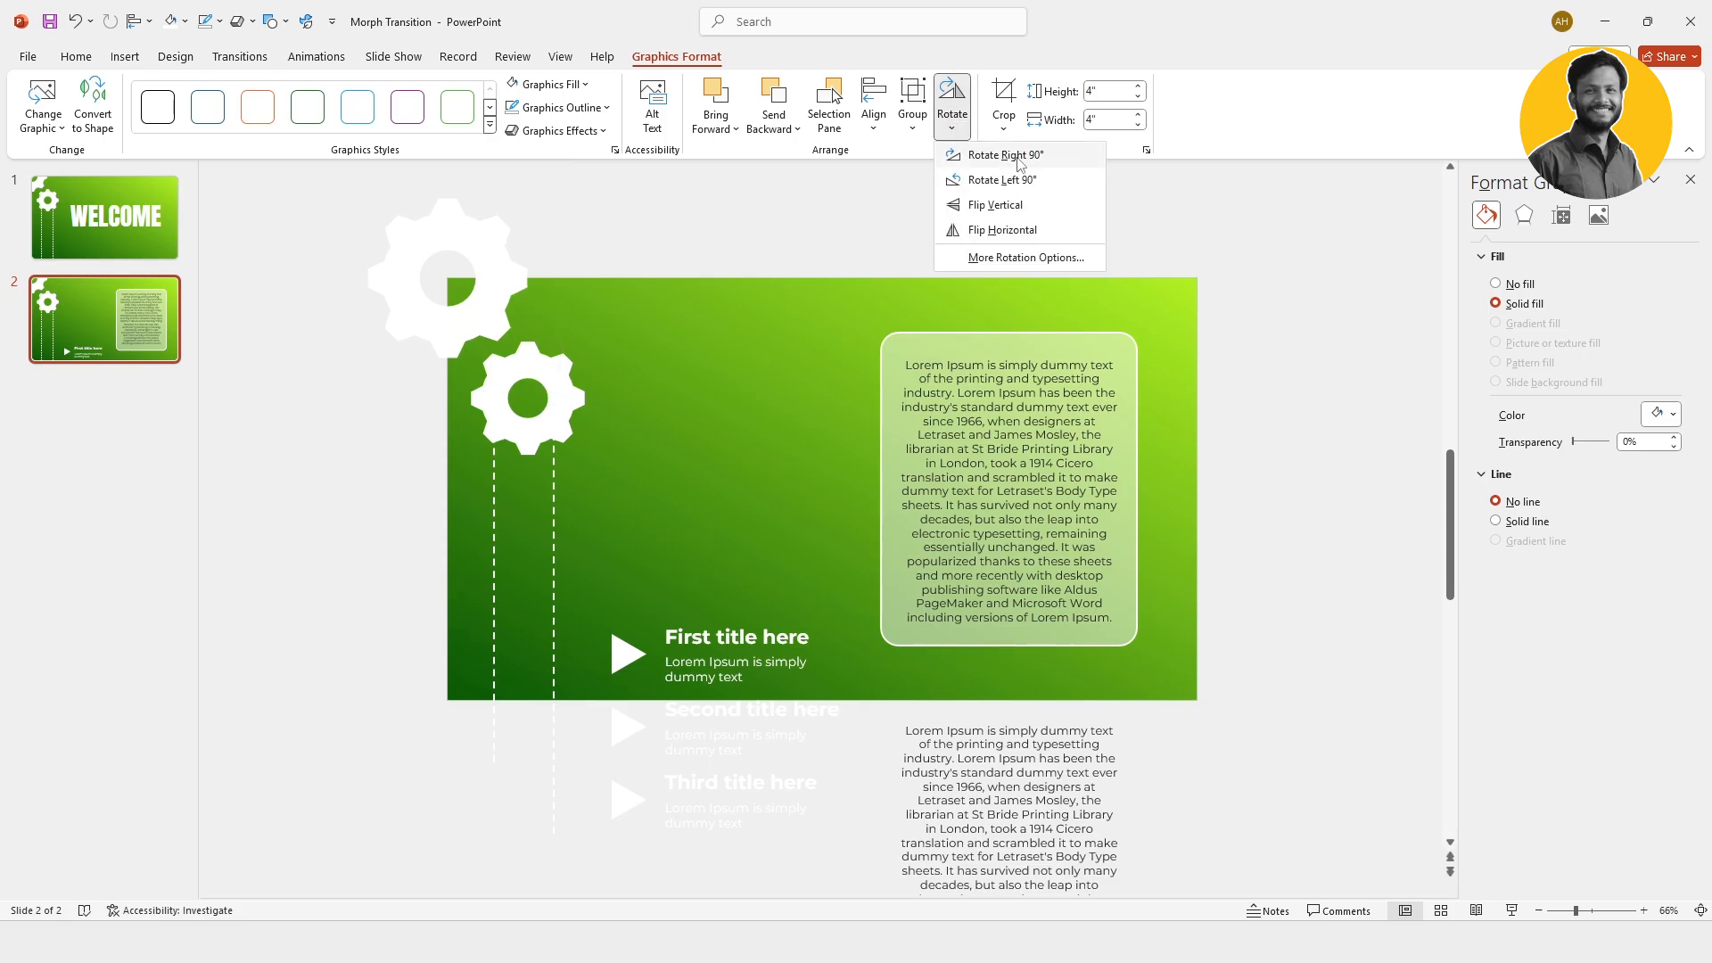
left_click(1019, 154)
Step: Select the longer dashed vertical line below the small gear on slide 2
left_click(553, 538)
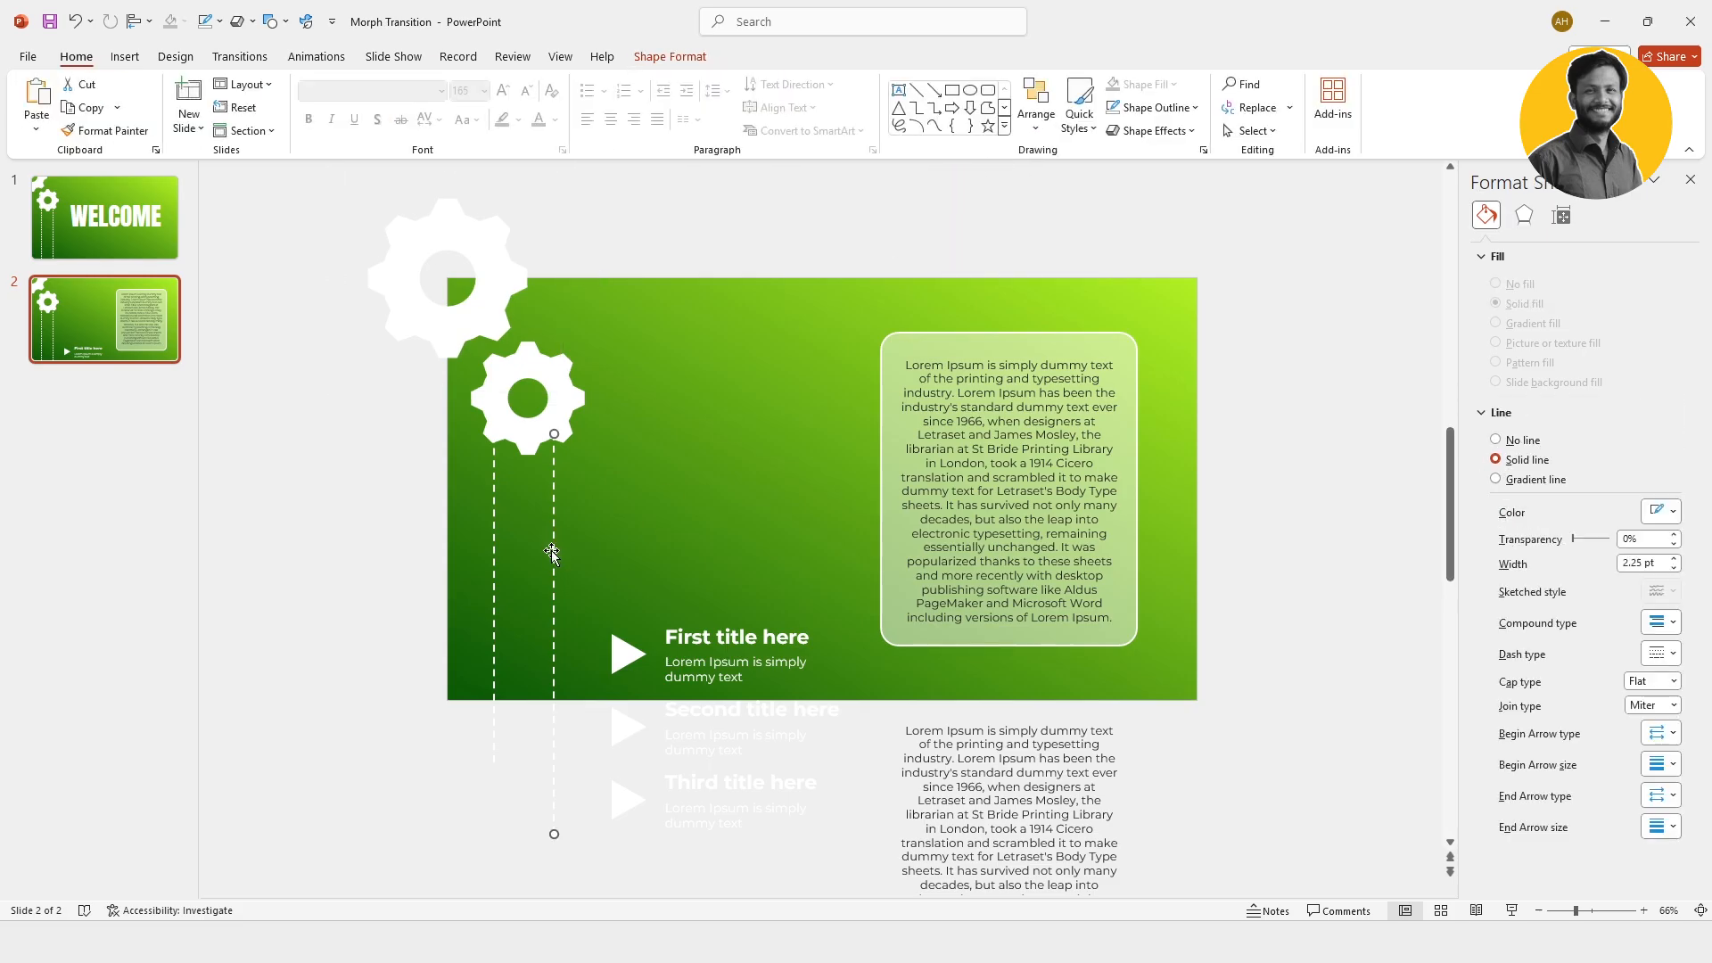